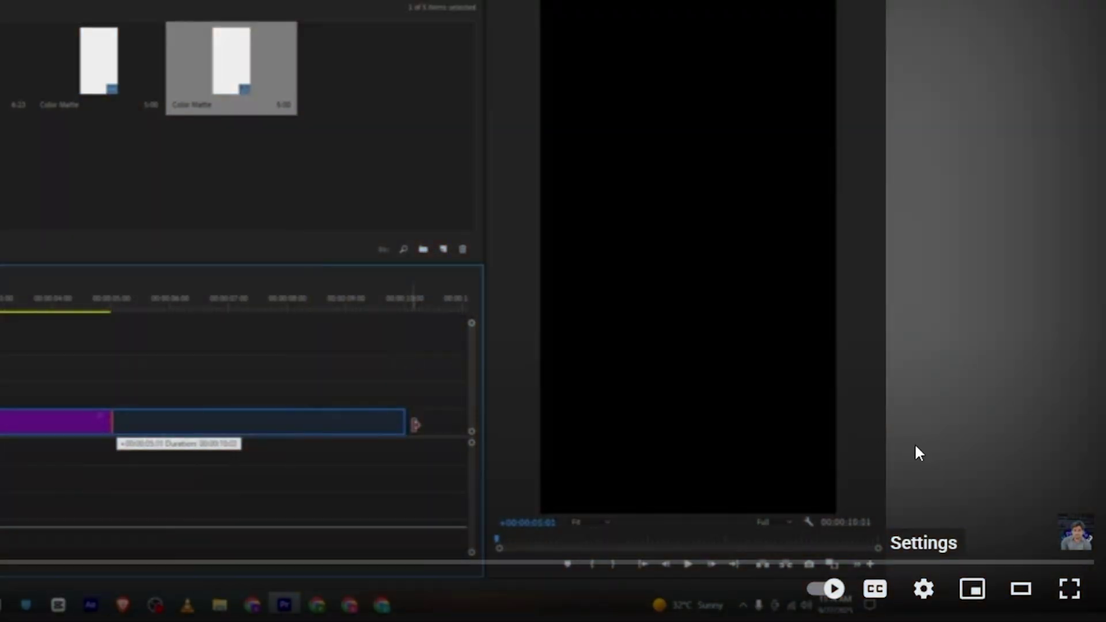
Open the video's audio track options and look through the available languages
left_click(924, 591)
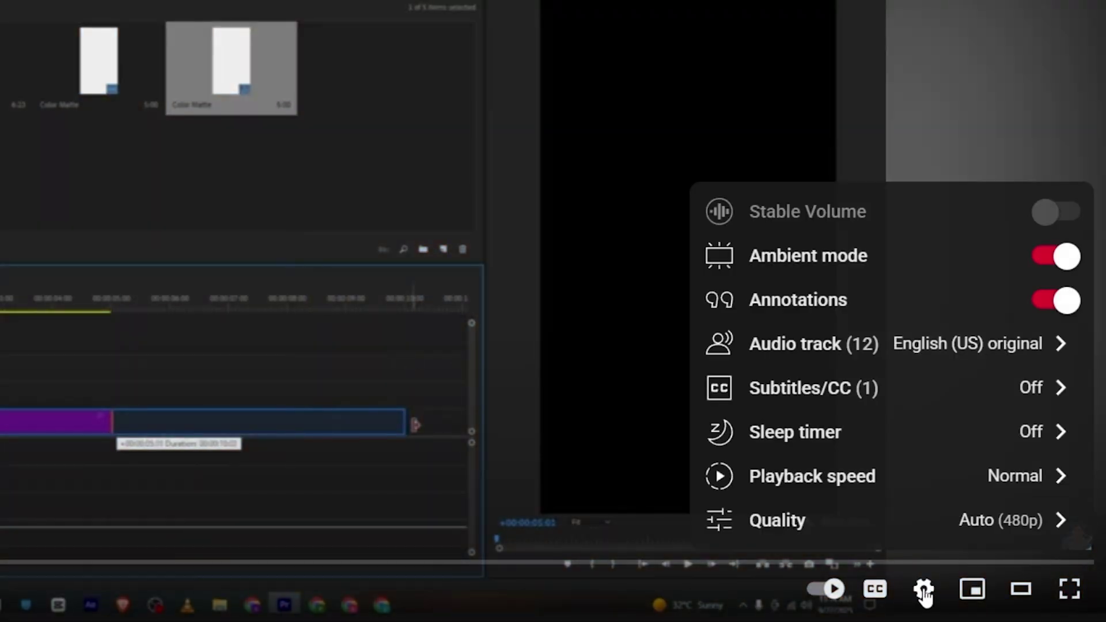
left_click(757, 345)
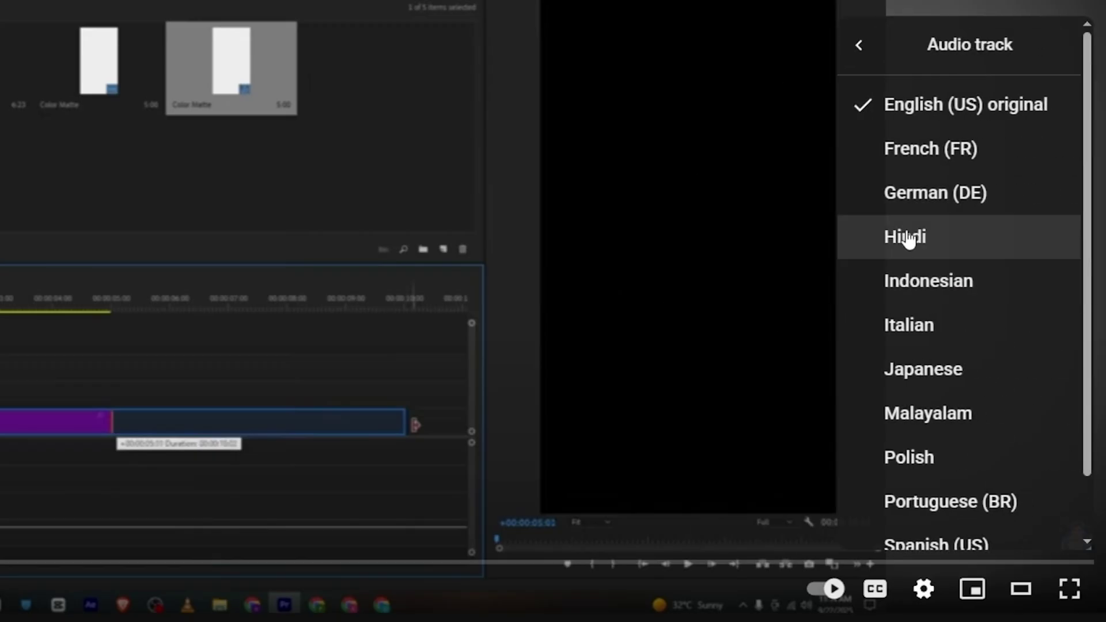
scroll(939, 183, "down", 7)
scroll(976, 265, "up", 6)
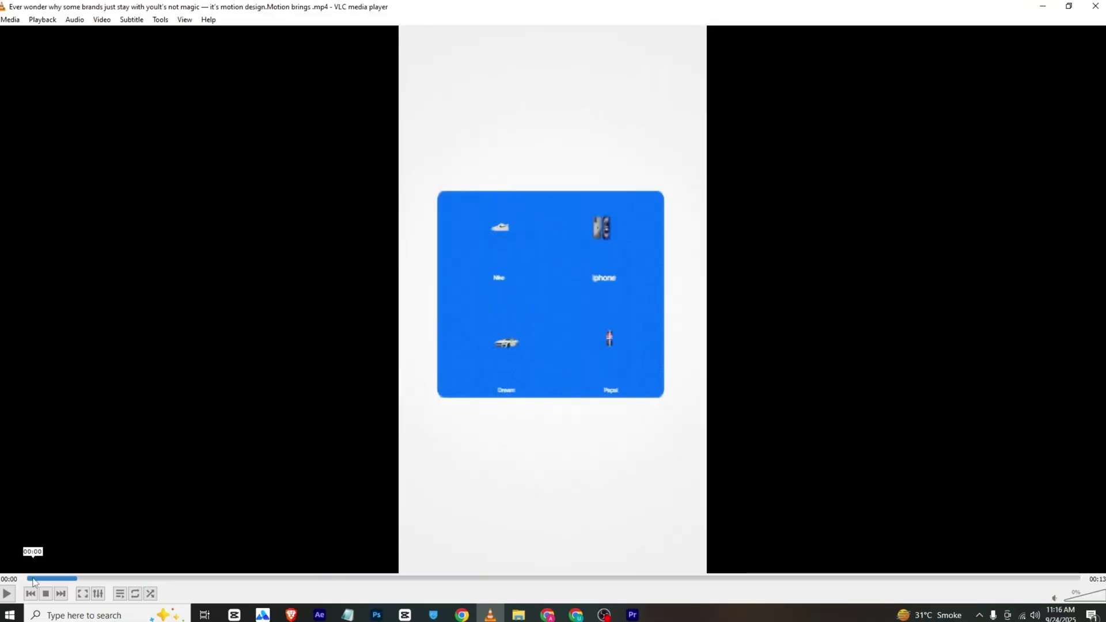
Switch to Premiere Pro, place the Color Matte on the timeline and extend its clip to 00:00:08:25
left_click(33, 578)
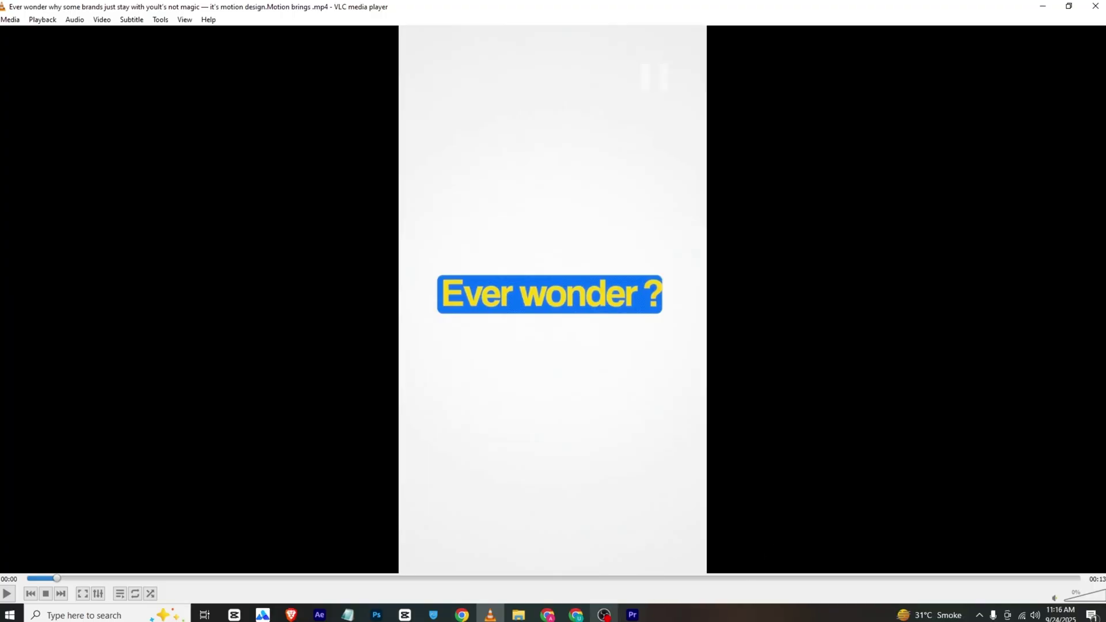
left_click(632, 615)
left_click_drag(57, 210, 299, 449)
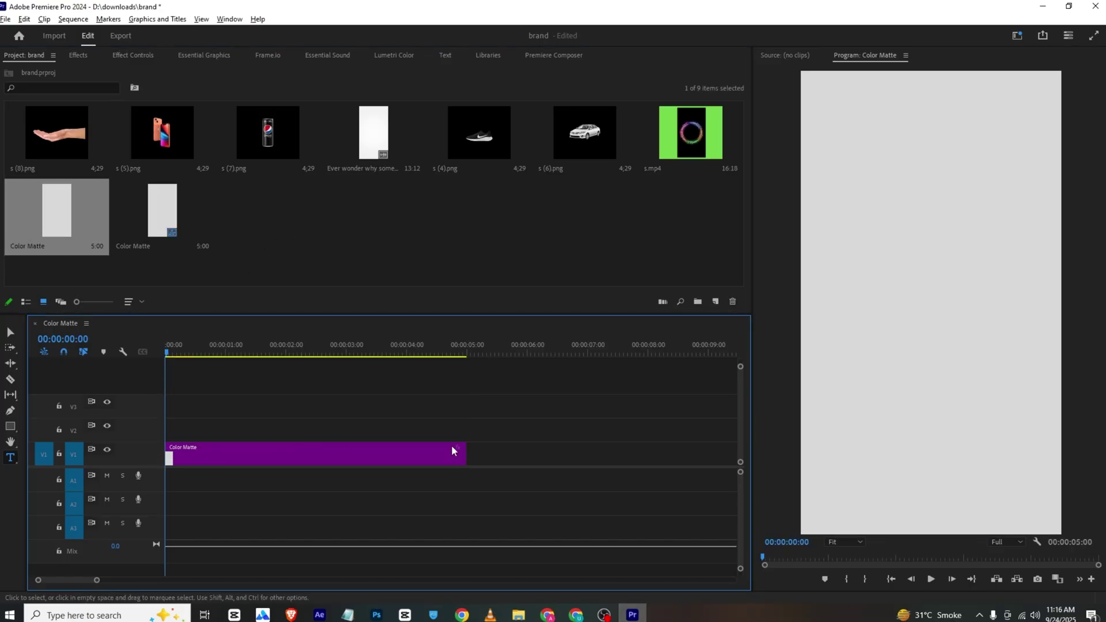
left_click_drag(464, 450, 697, 439)
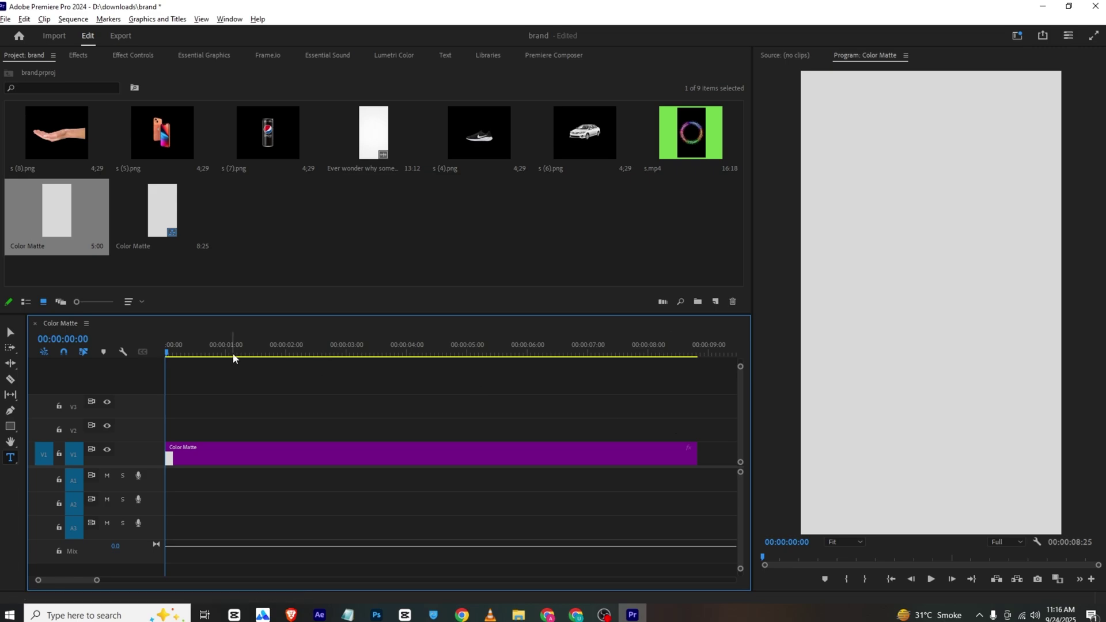
Draw a blue rectangle about 808 by 178 across the middle of the frame and set its vertical motion position to 1020
left_click(10, 426)
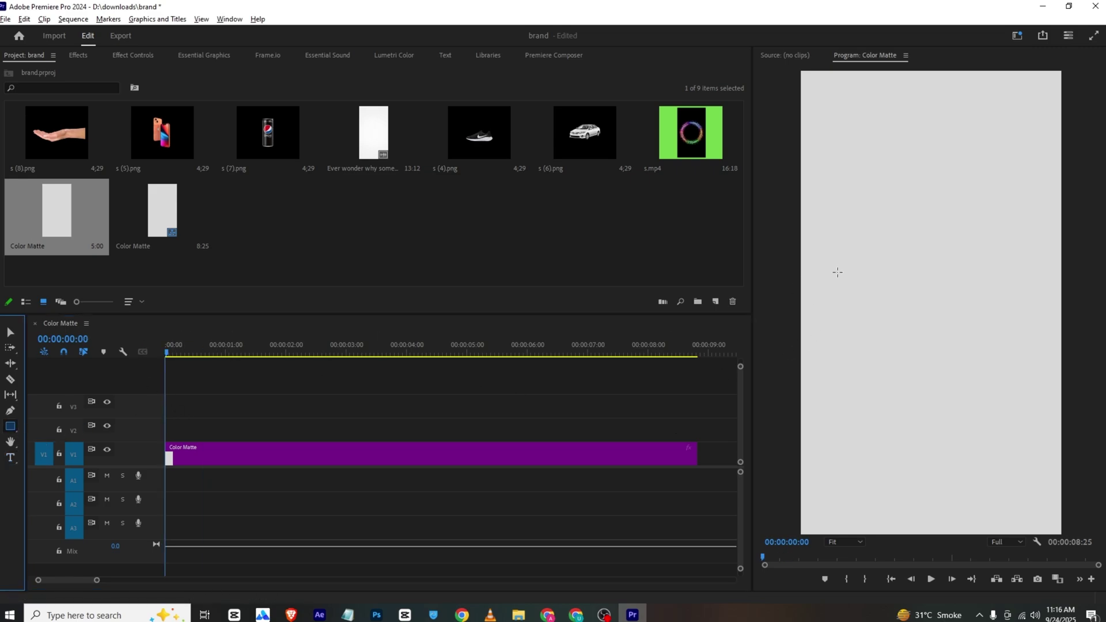
mouse_move(837, 272)
left_mouse_down()
mouse_move(869, 320)
mouse_move(1008, 326)
mouse_move(1032, 315)
left_mouse_up()
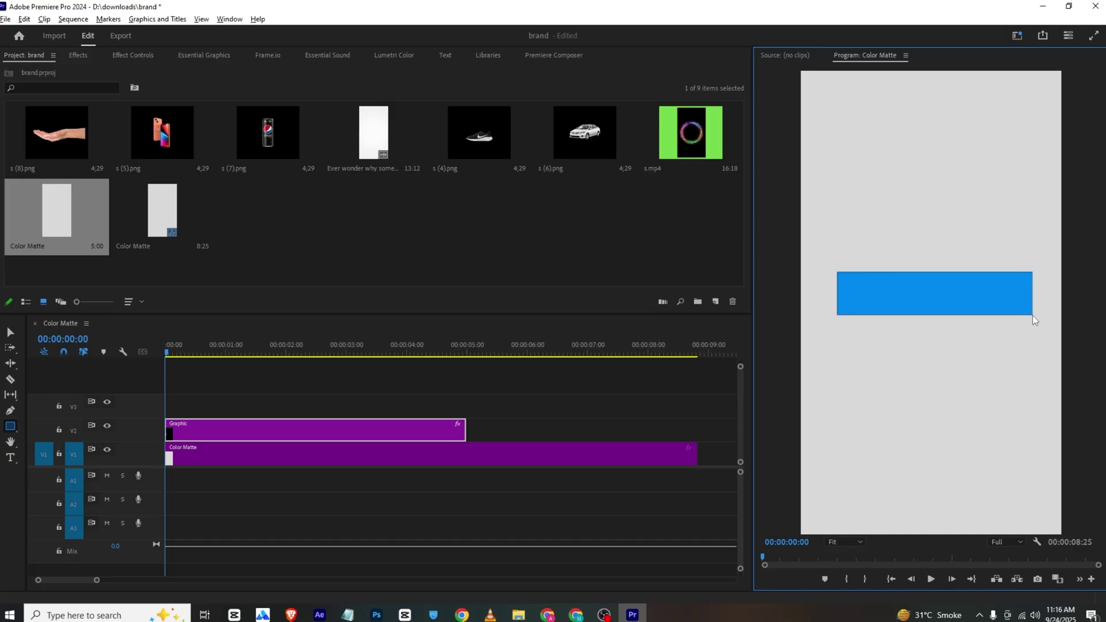
left_click(182, 53)
left_click(143, 55)
mouse_move(248, 114)
left_mouse_down()
mouse_move(262, 114)
mouse_move(249, 119)
left_mouse_up()
Slightly round the corners of the blue rectangle
left_click(217, 55)
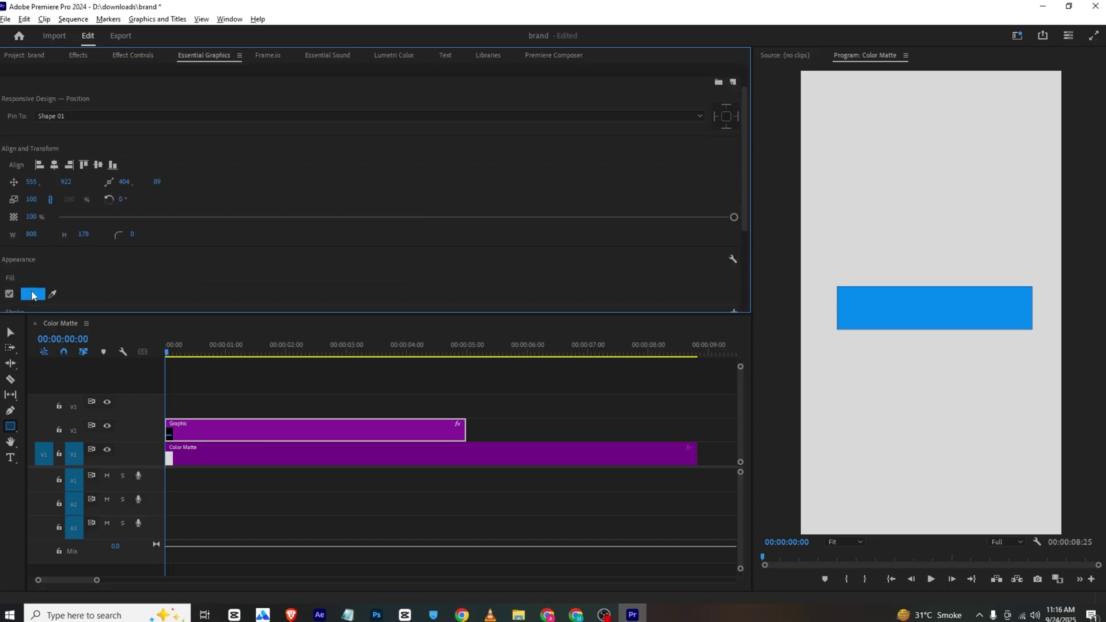
scroll(106, 224, "down", 1)
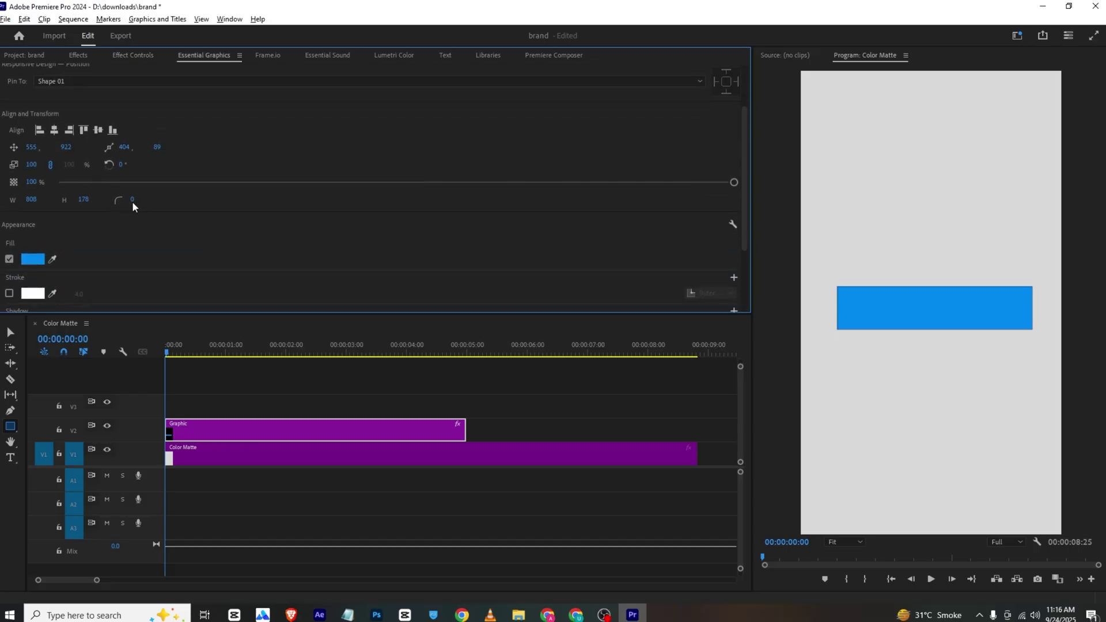
left_click_drag(131, 199, 153, 212)
left_click(212, 406)
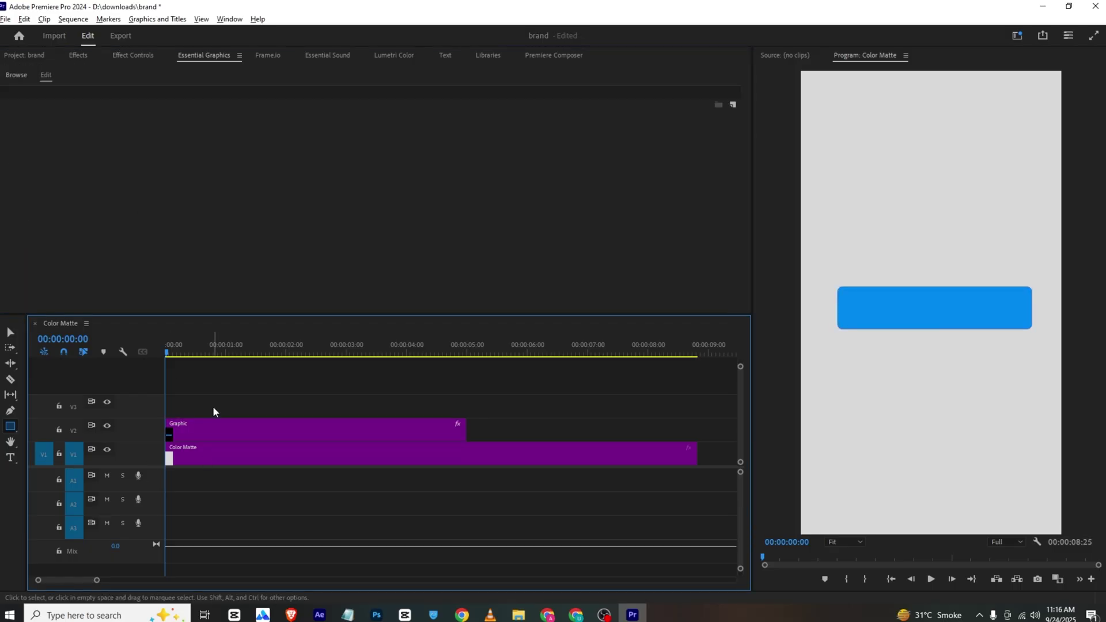
Keyframe the rectangle's Scale Width at the start with Uniform Scale off, and move its Vector Motion anchor point to the rectangle's left edge
left_click(219, 421)
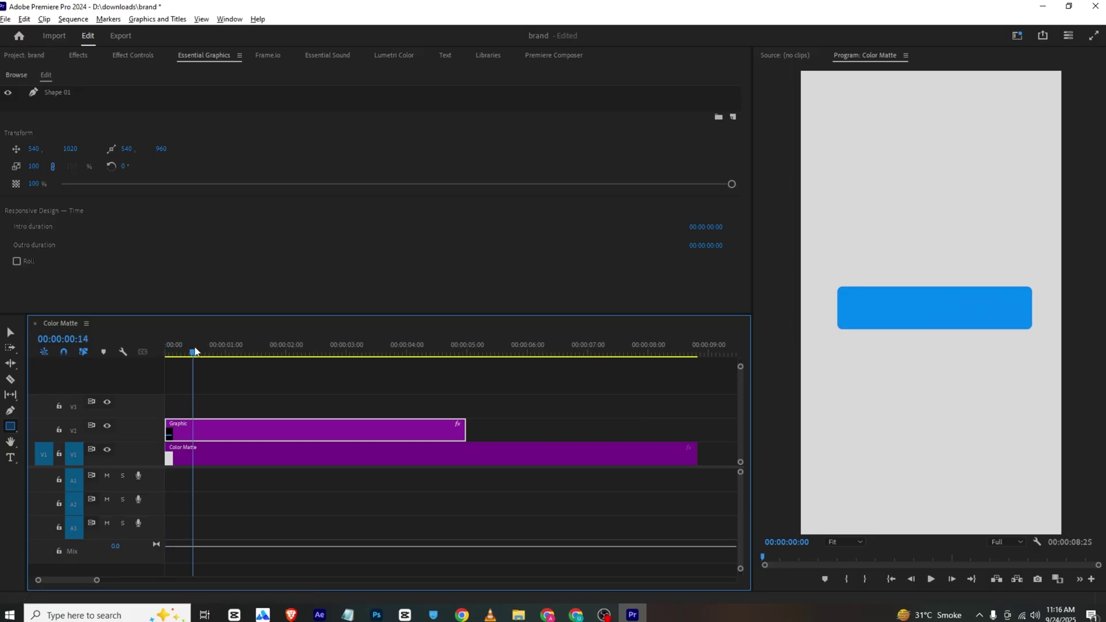
left_click(119, 53)
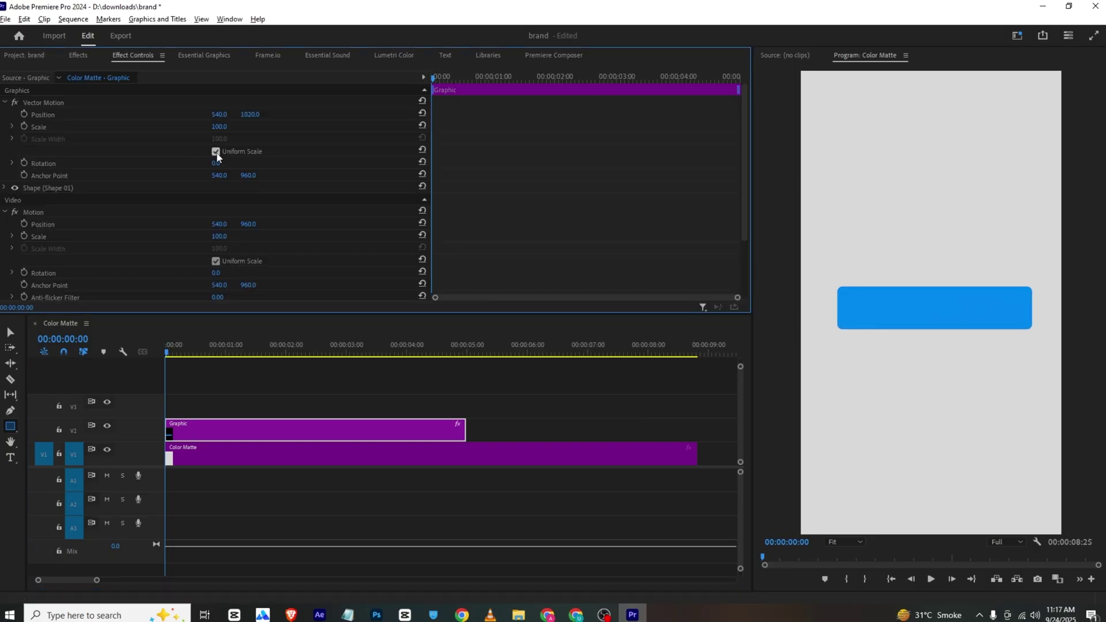
left_click(24, 140)
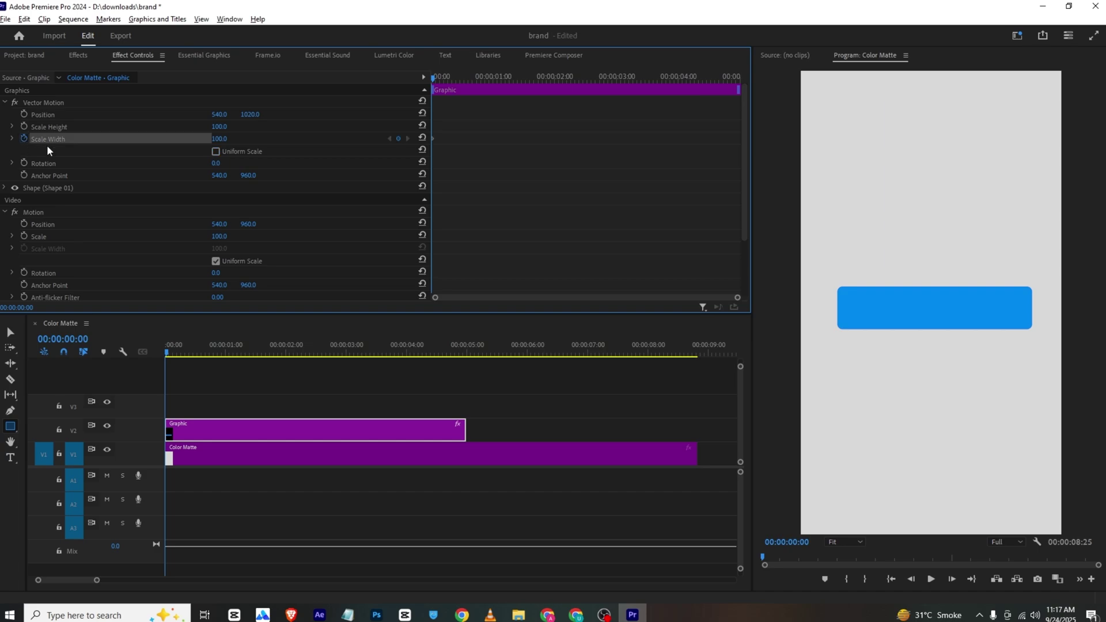
left_click(51, 178)
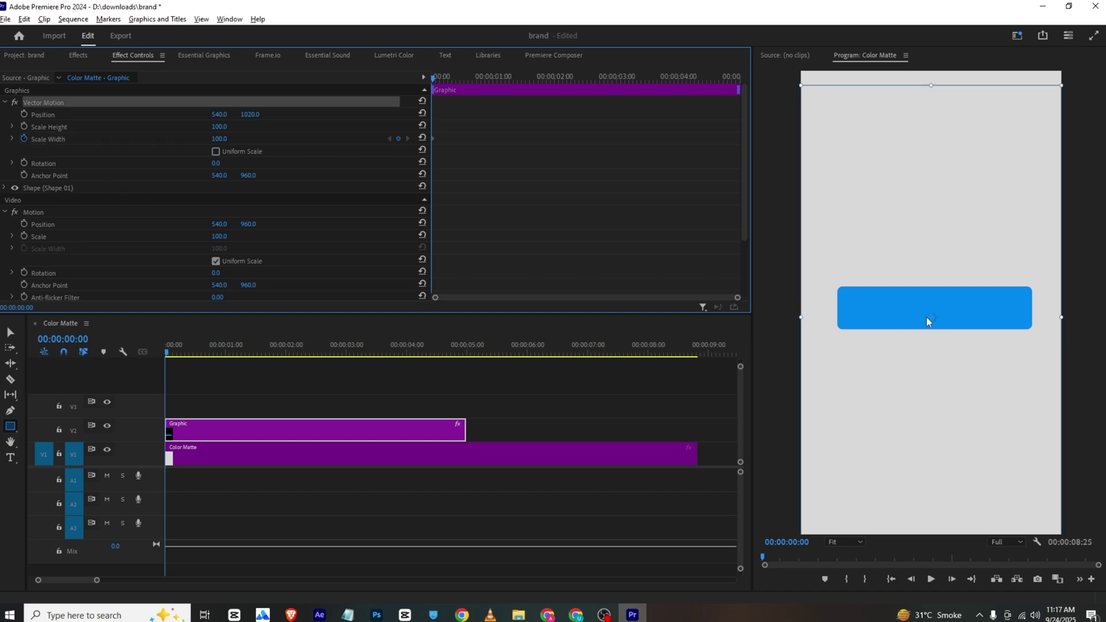
left_click_drag(927, 321, 838, 312)
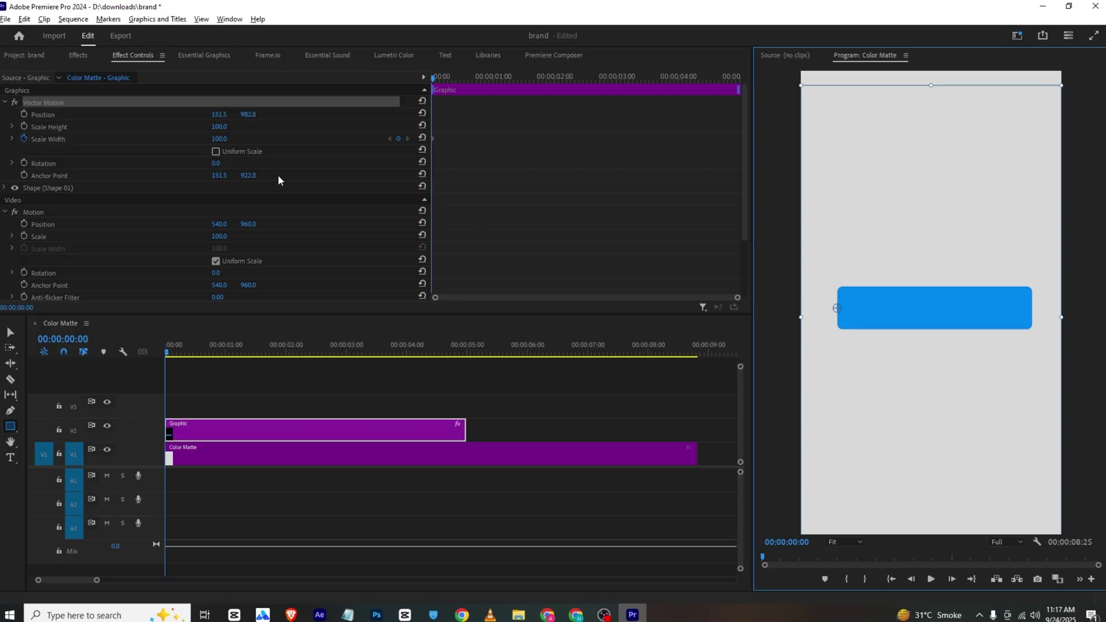
Move the full-width keyframe to just before 00:00:02:00, set Scale Width to 0 at the start, and preview the reveal
left_click_drag(435, 139, 541, 153)
left_click(218, 139)
type("0")
key("Return")
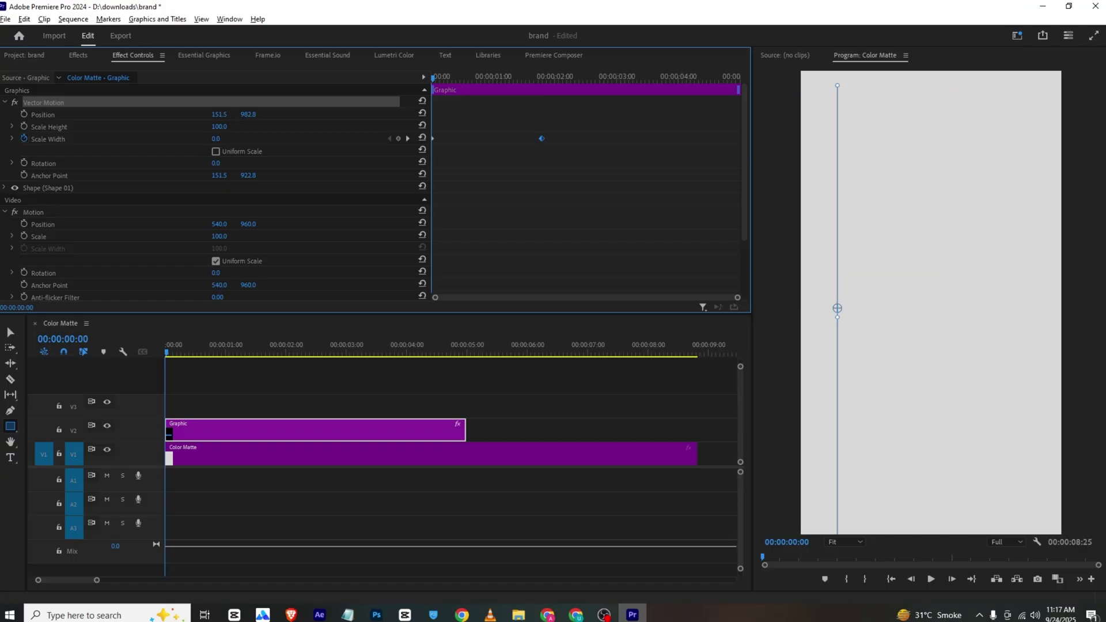
left_click(551, 196)
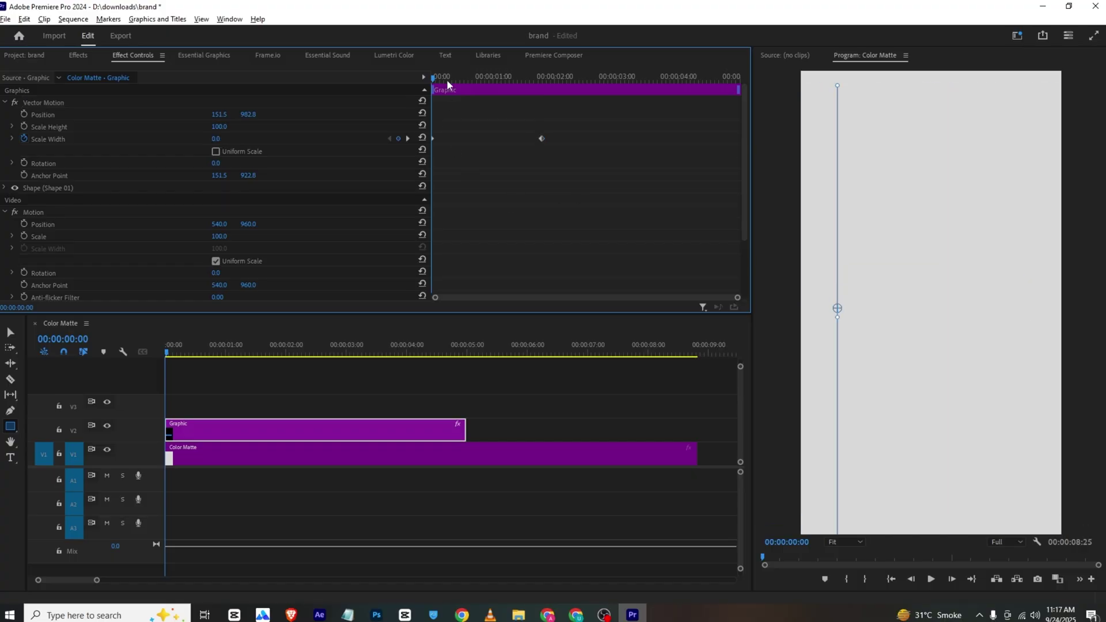
key("space")
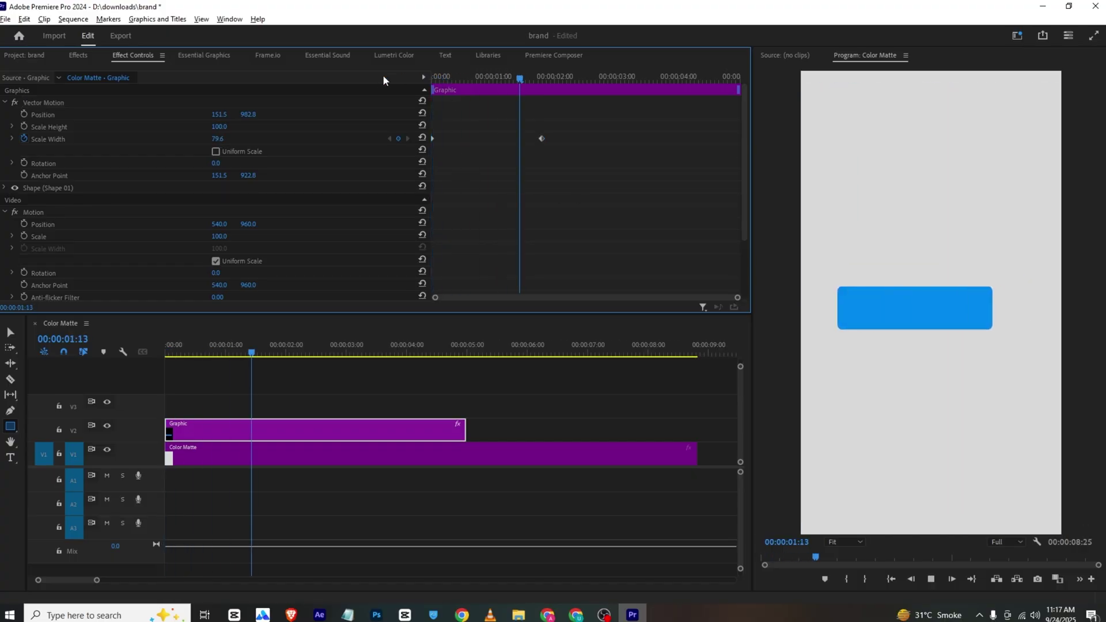
key("space")
Speed up the reveal by moving the end Scale Width keyframe to about 00:00:01:02, and play it back
left_click_drag(542, 138, 498, 144)
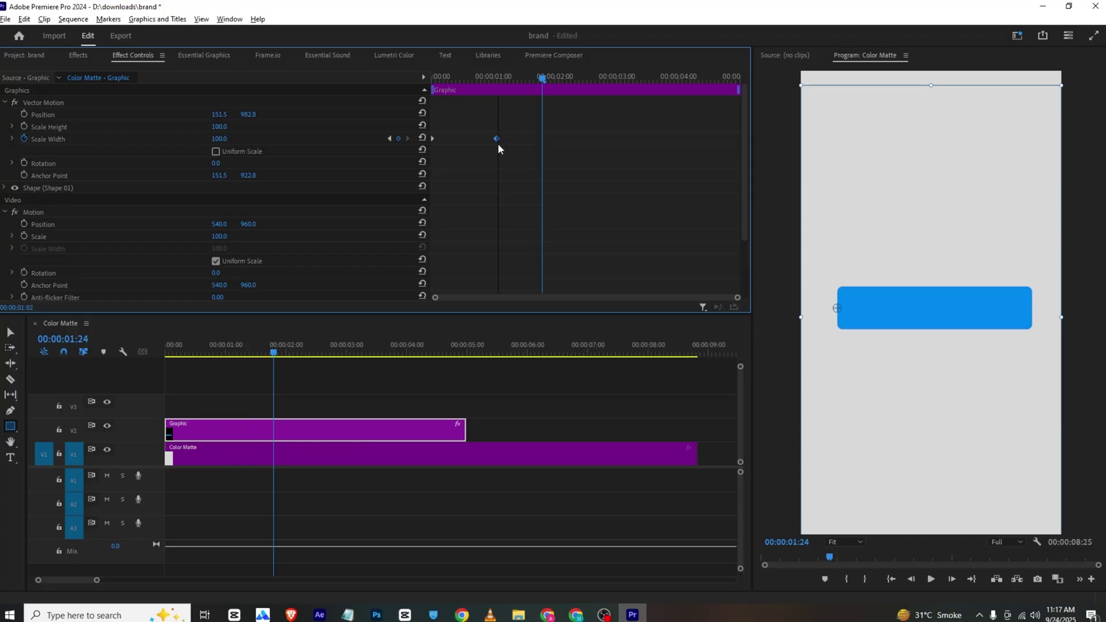
key("Home")
key("space")
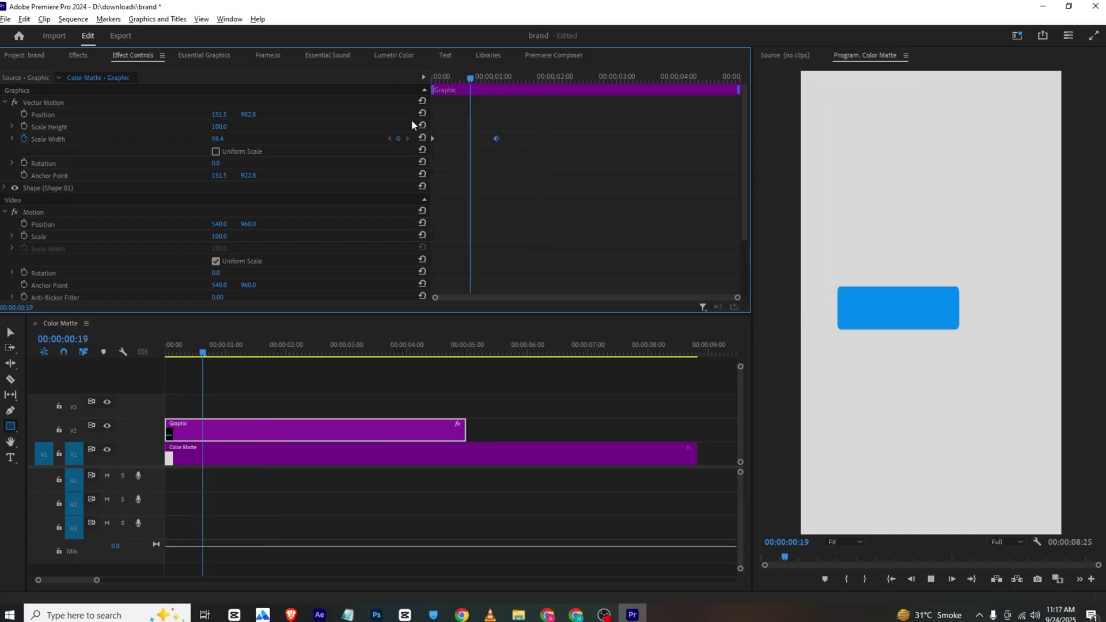
key("space")
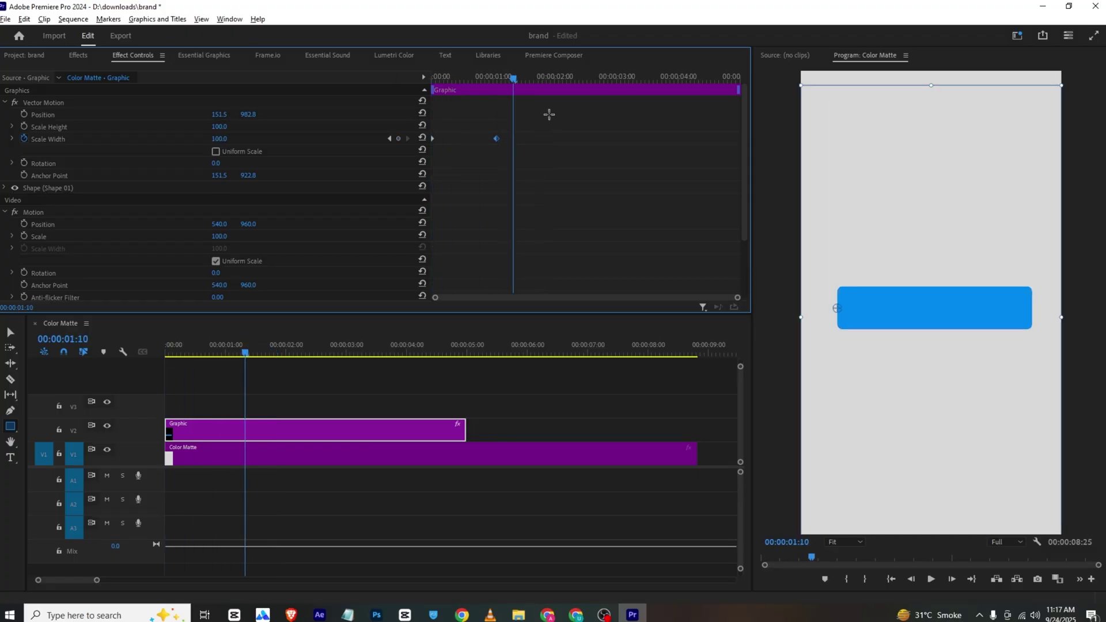
Apply smooth easing to the Scale Width keyframes and preview the animation
right_click(495, 136)
left_click(517, 299)
key("Home")
key("space")
key("space")
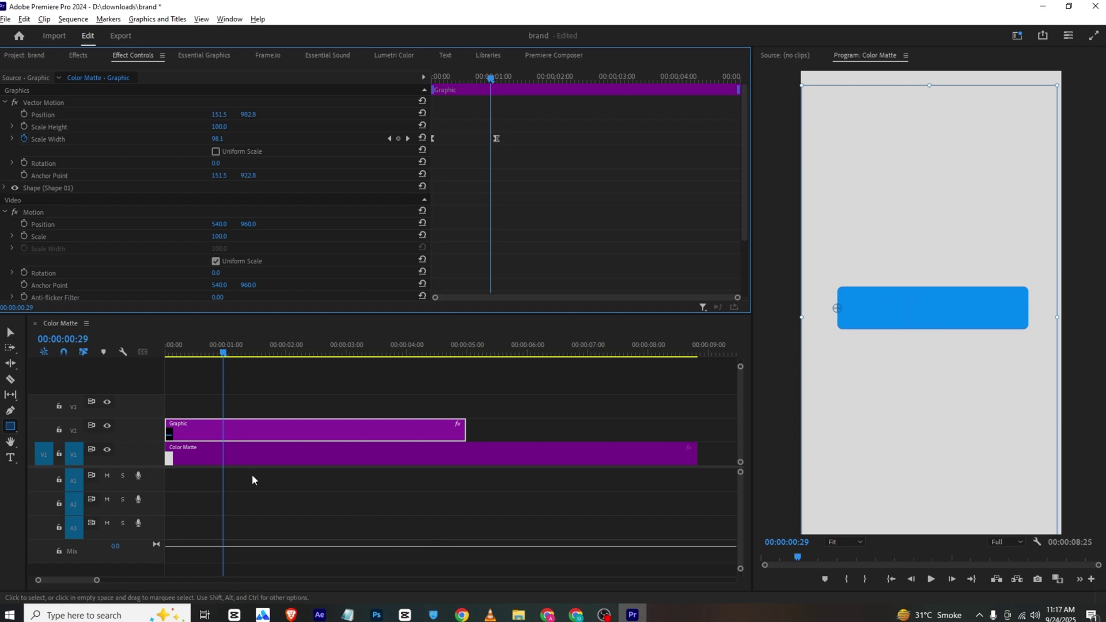
Add the text "ever wonder?" on the track above the rectangle, with its clip starting at 00:00:00:00
left_click(215, 399)
left_click(12, 332)
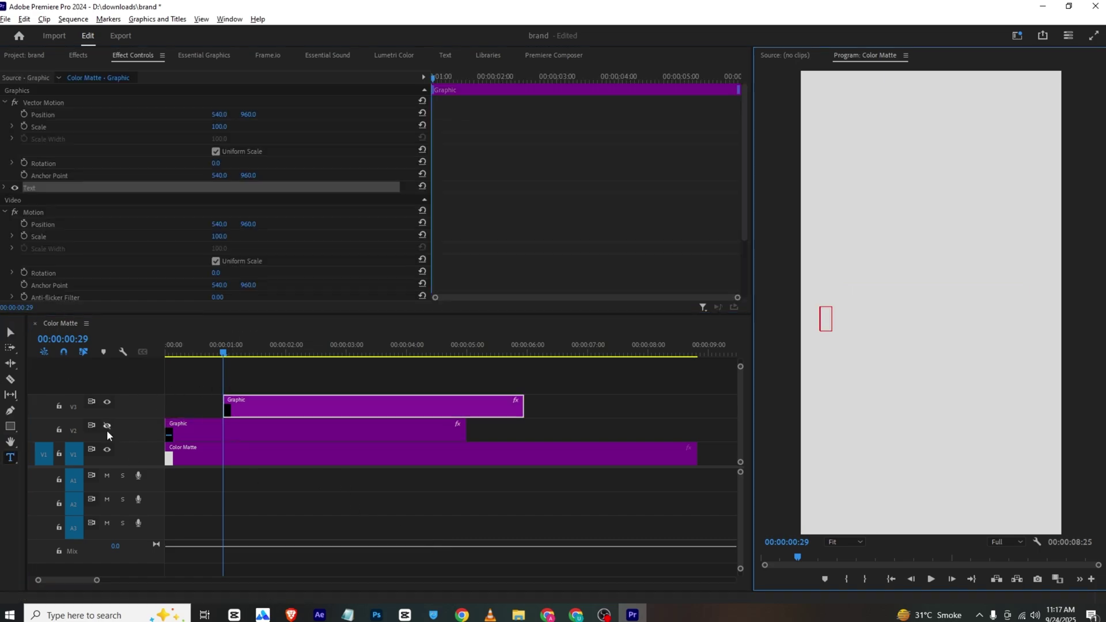
left_click(107, 426)
left_click_drag(249, 415, 190, 415)
key("Escape")
key("b")
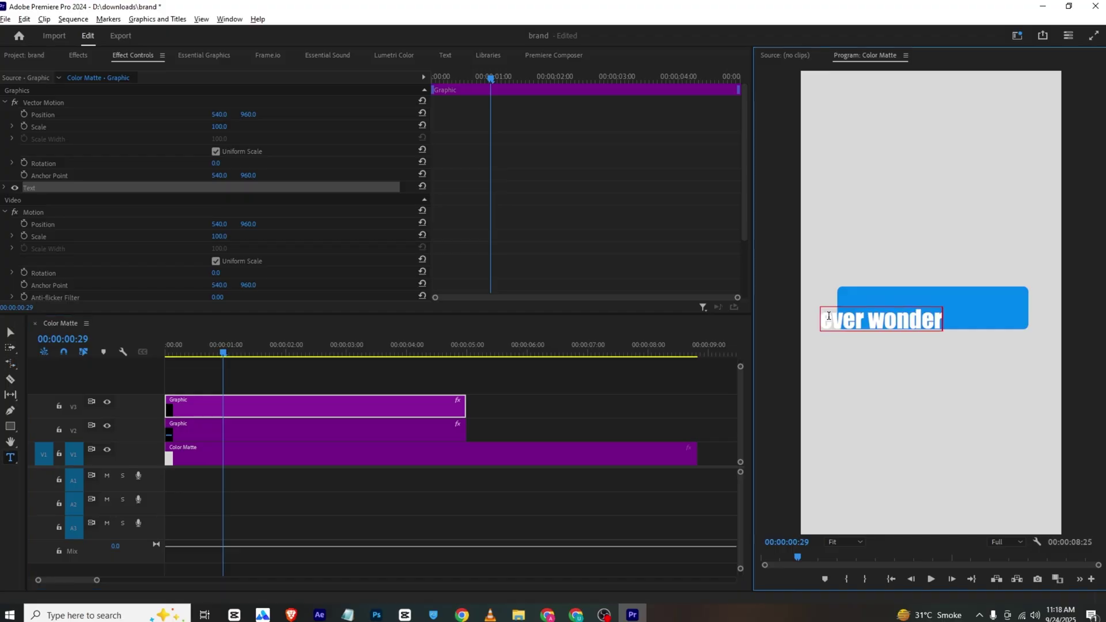
type("?")
Change the font of the whole "ever wonder?" text to Nexa Heavy
triple_click(857, 319)
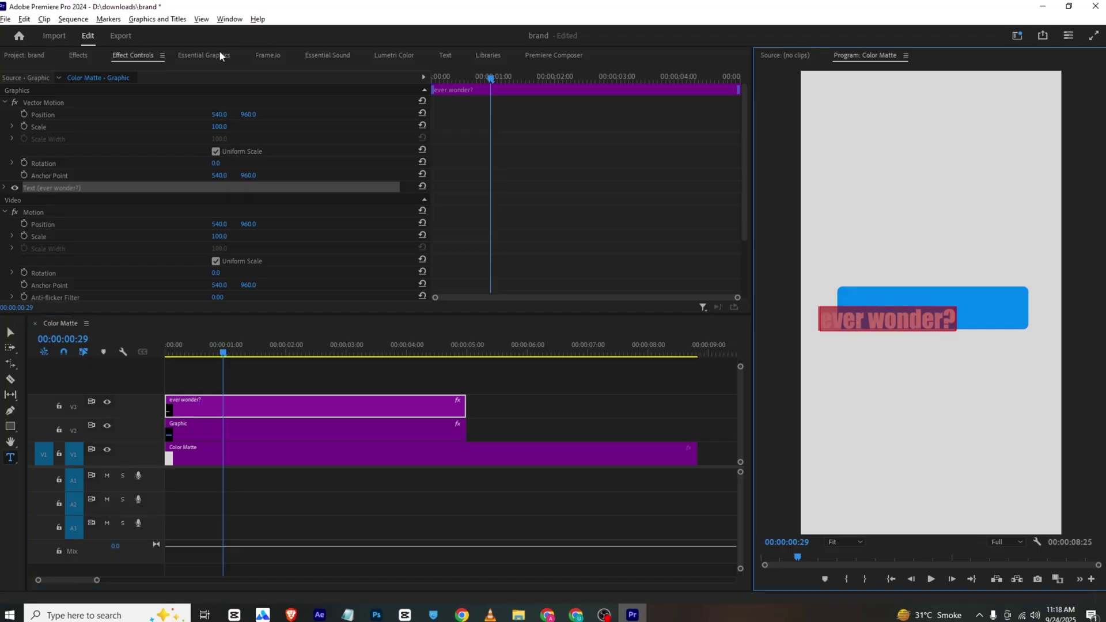
left_click(204, 55)
scroll(189, 220, "down", 5)
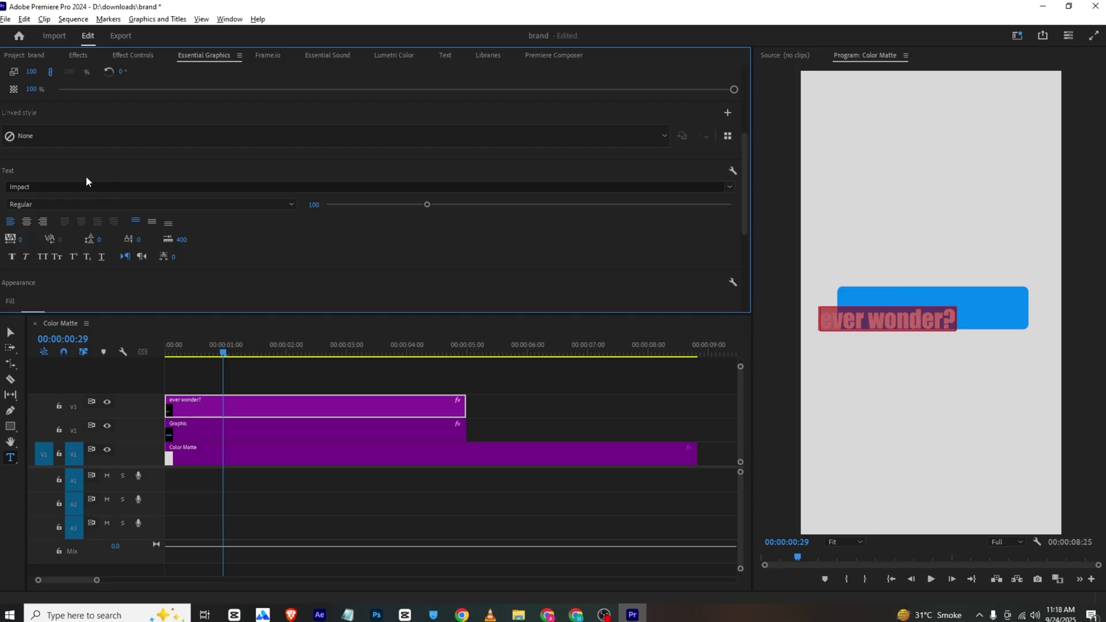
left_click(87, 184)
scroll(132, 264, "down", 3)
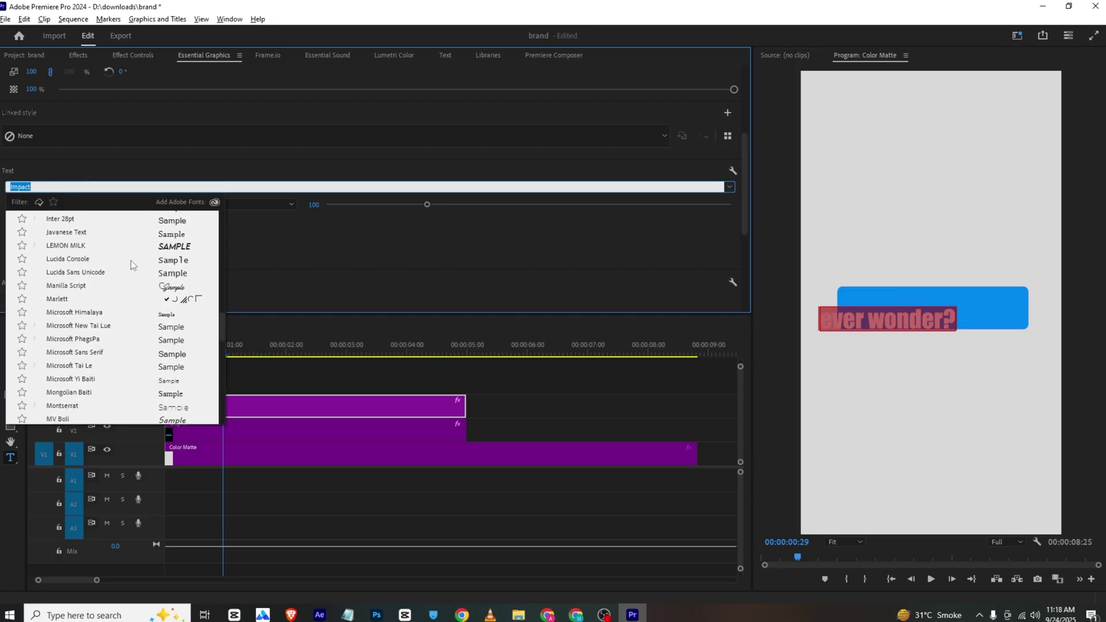
scroll(192, 334, "down", 2)
left_click(171, 374)
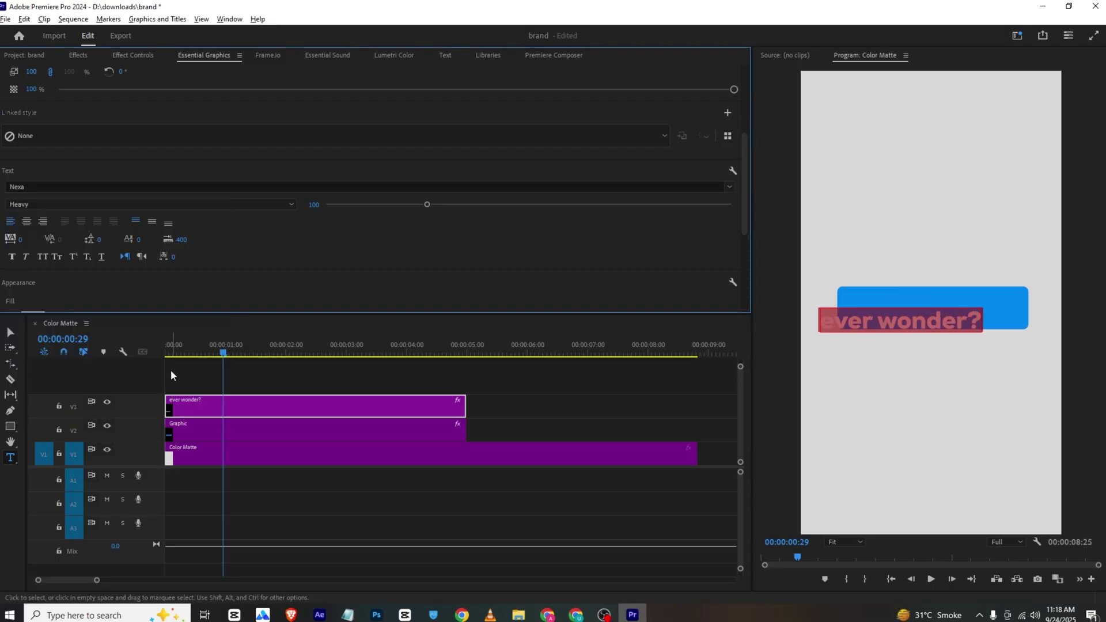
Capitalise the text to "Ever wonder?" and centre it over the blue rectangle, with horizontal position 675
left_click(832, 319)
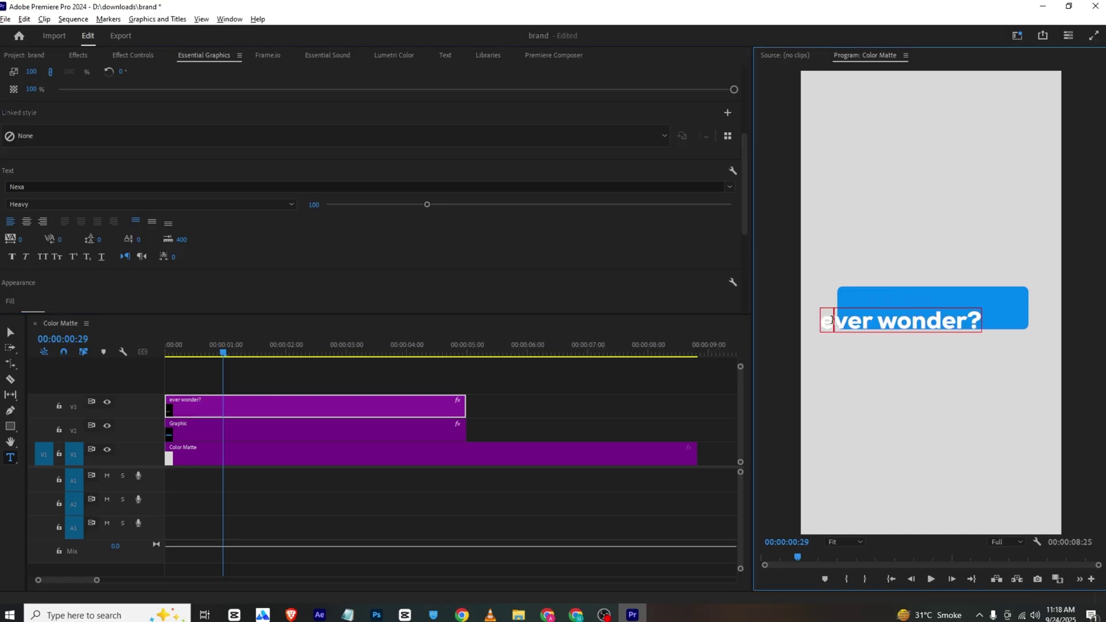
key("BackSpace")
type("E")
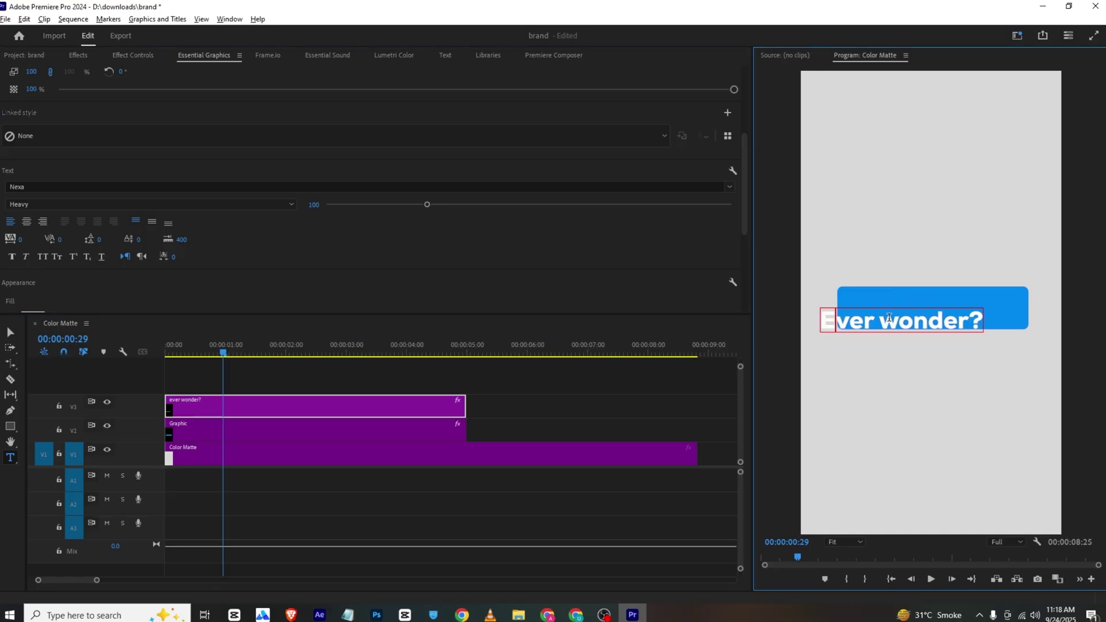
left_click(134, 55)
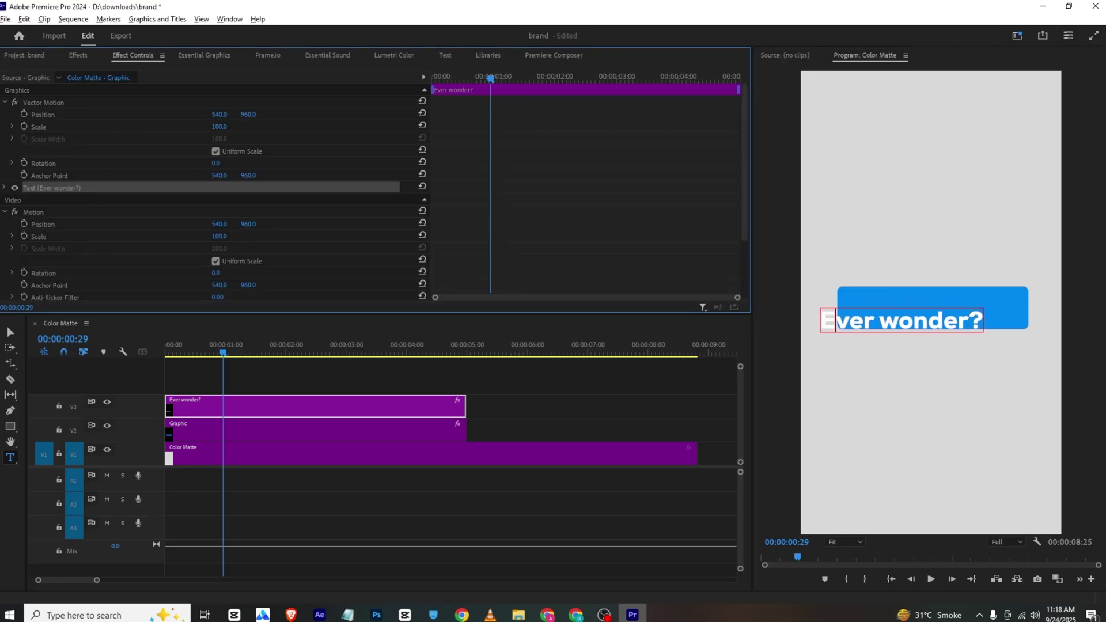
mouse_move(219, 114)
left_mouse_down()
mouse_move(275, 115)
mouse_move(223, 126)
mouse_move(240, 117)
mouse_move(233, 114)
left_mouse_up()
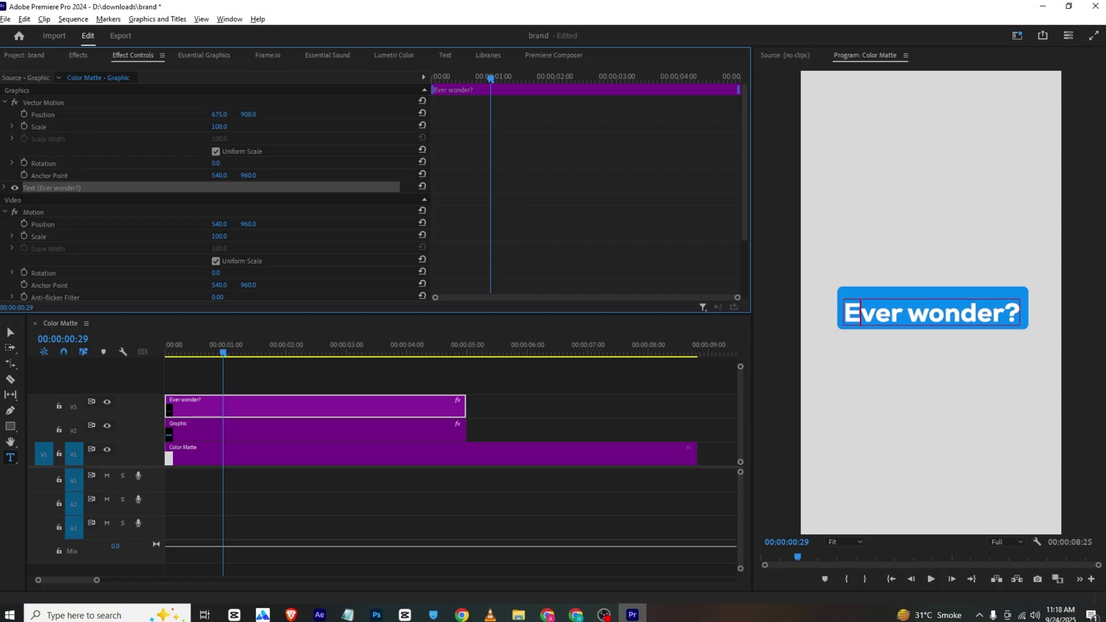
Change the fill colour of the whole "Ever wonder?" text from white to a saturated yellow
left_click(209, 55)
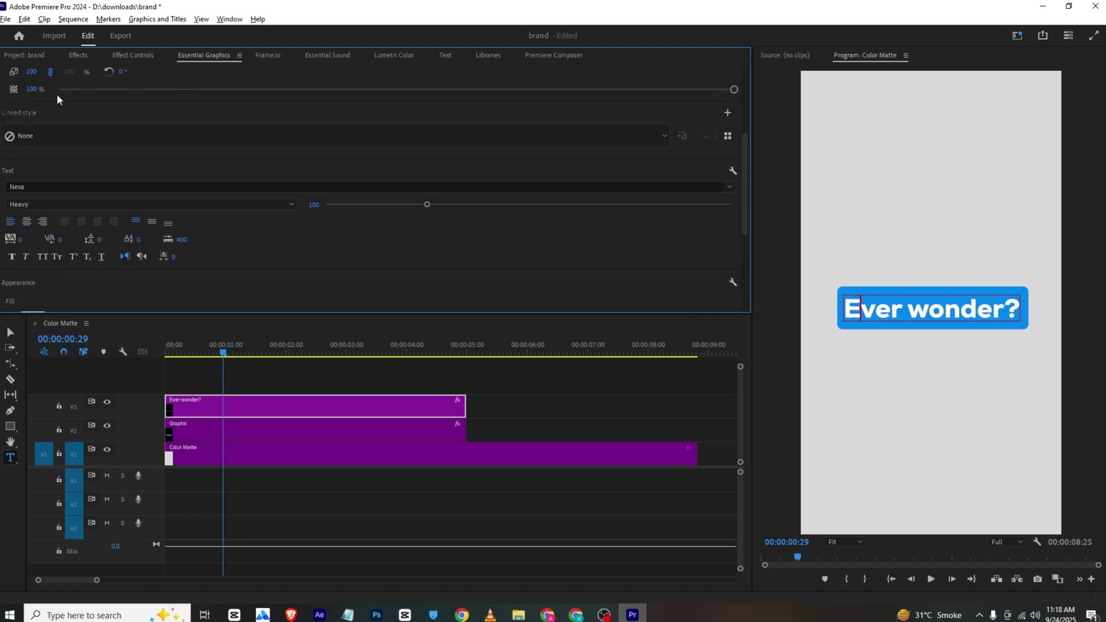
triple_click(884, 308)
scroll(324, 171, "down", 2)
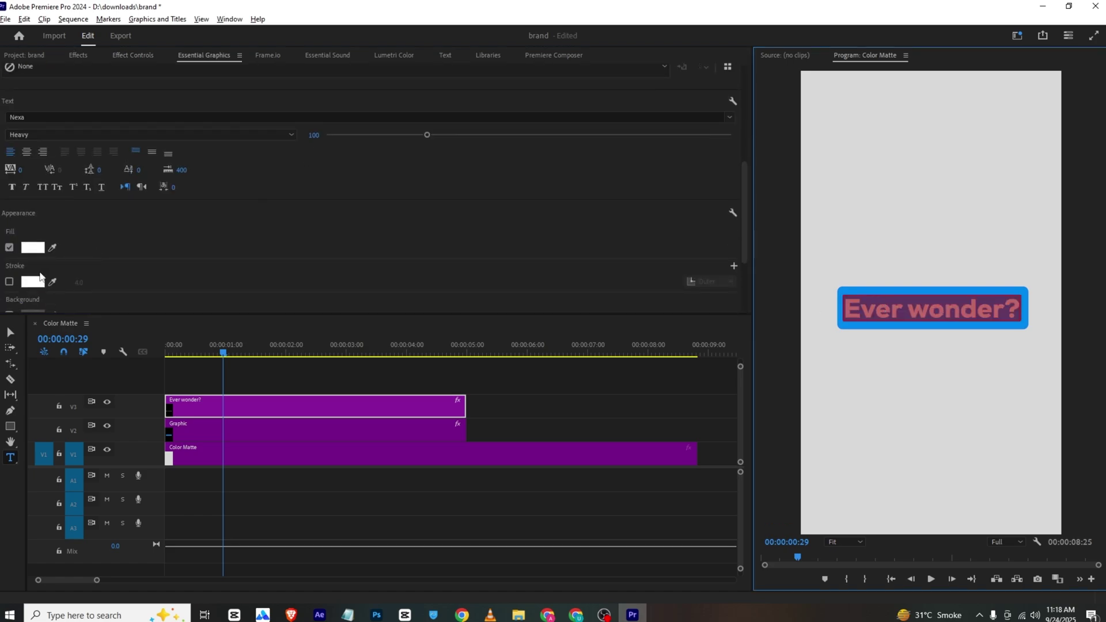
left_click(39, 251)
left_click(578, 263)
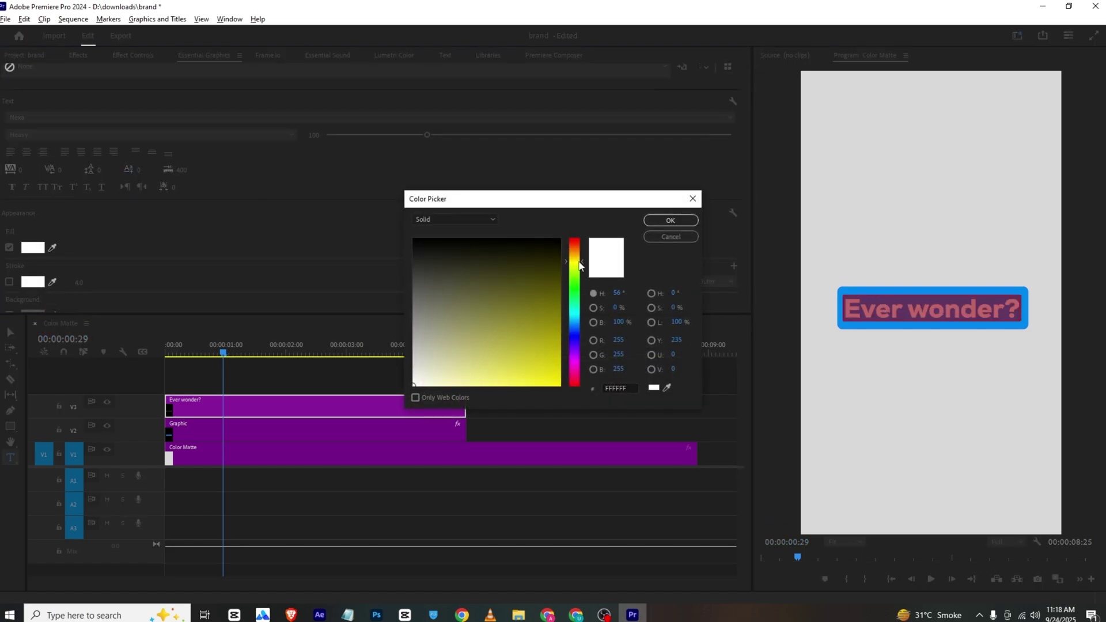
left_click(580, 260)
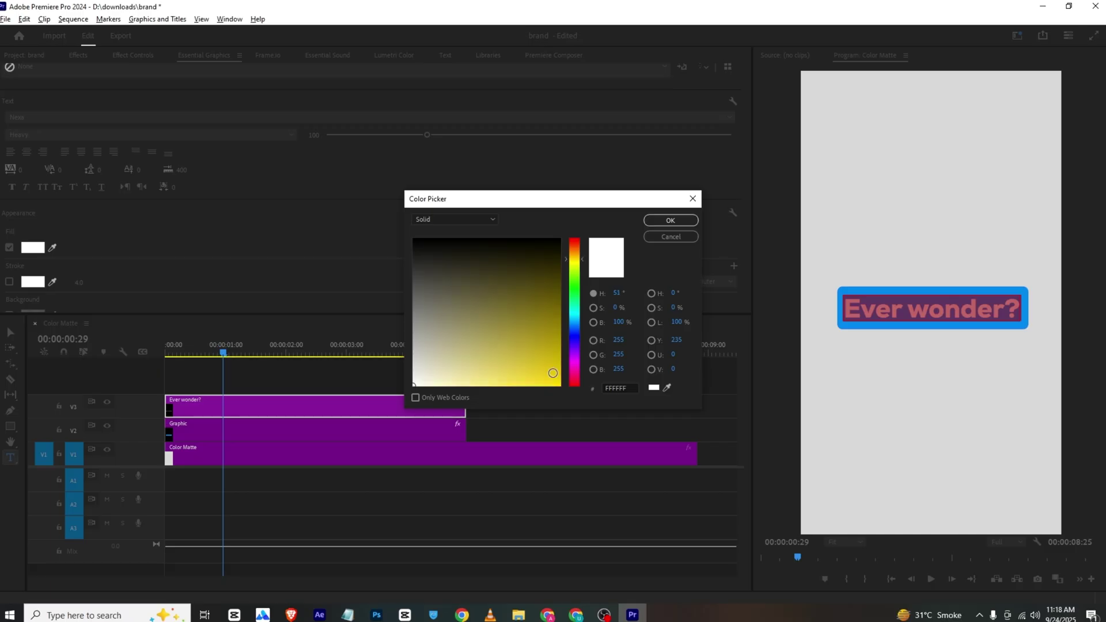
left_click(559, 385)
left_click(671, 221)
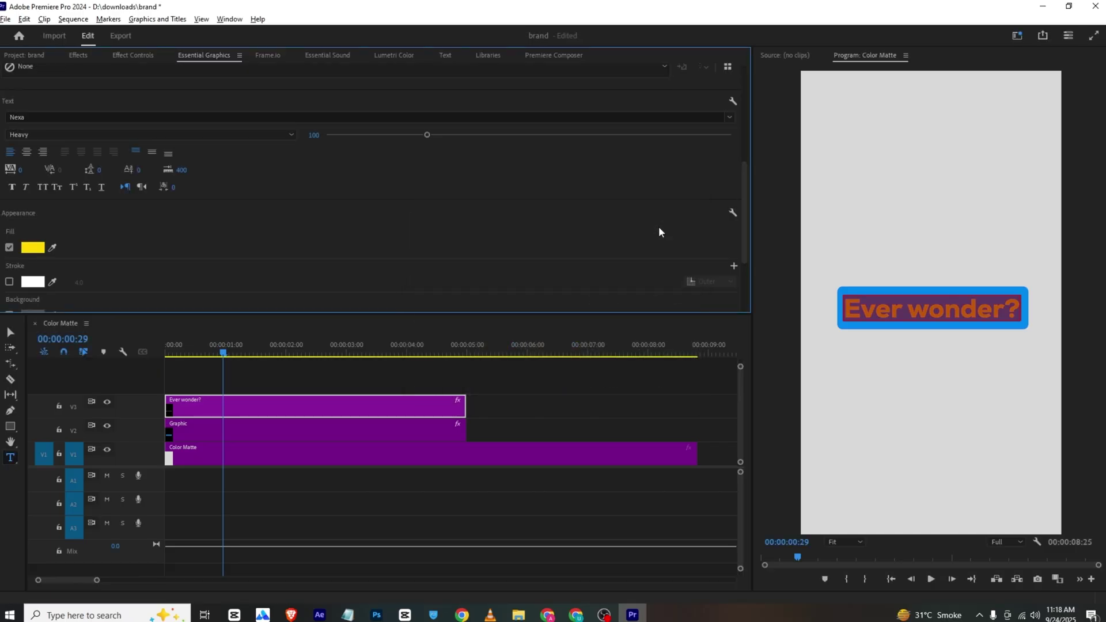
left_click(275, 377)
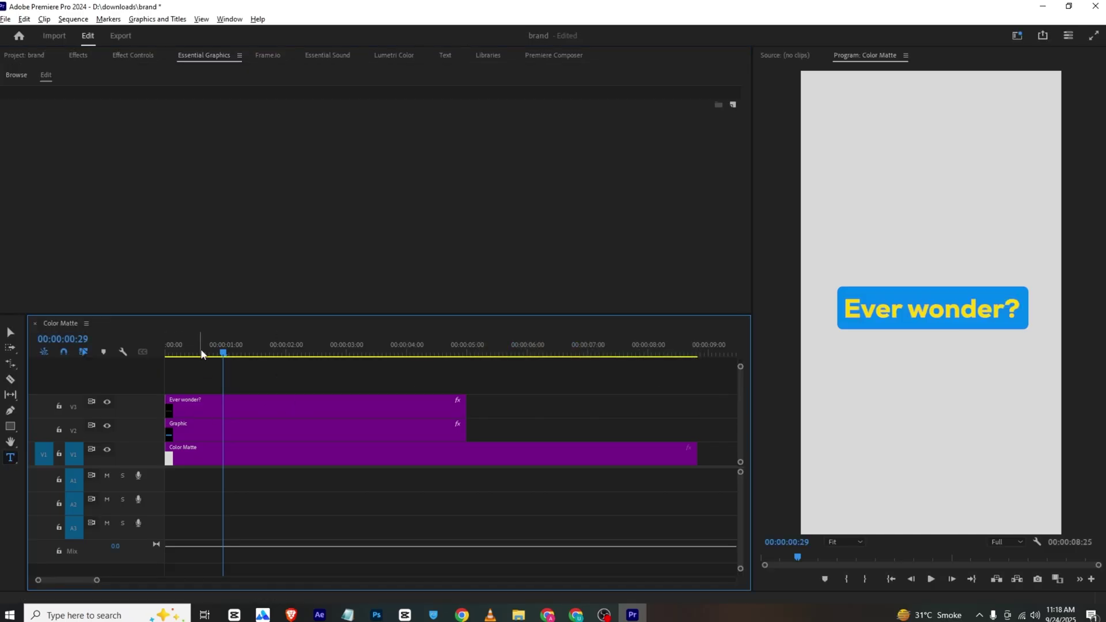
Enable keyframing for Vector Motion Position and Opacity on the "Ever wonder?" clip at 00:00:00:17
left_click_drag(175, 352, 202, 365)
left_click(213, 410)
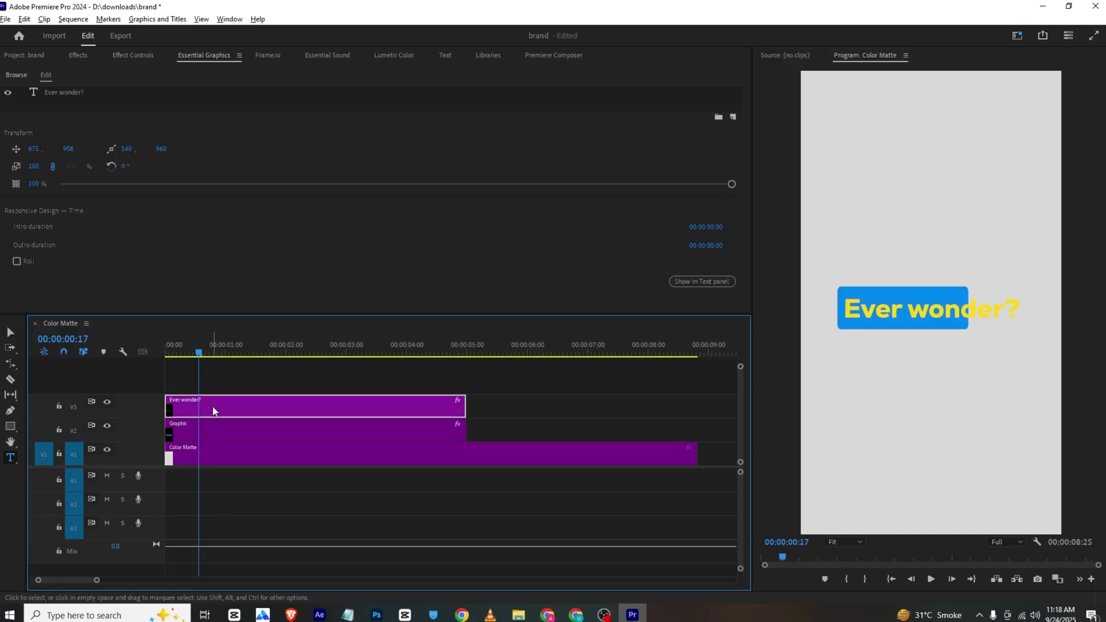
left_click(60, 94)
left_click(120, 58)
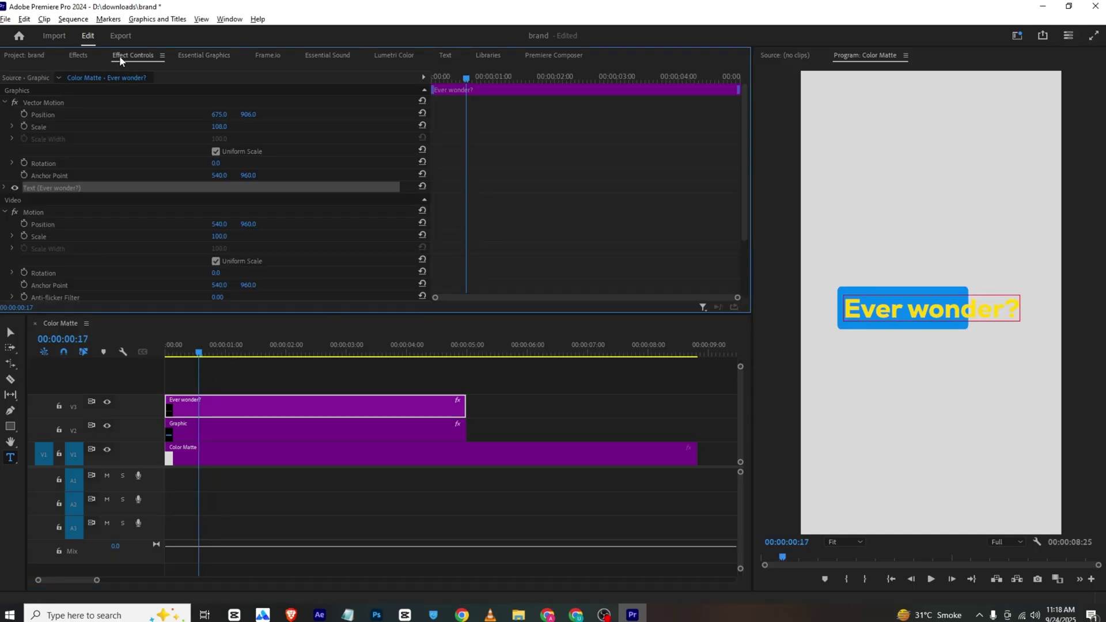
left_click(23, 114)
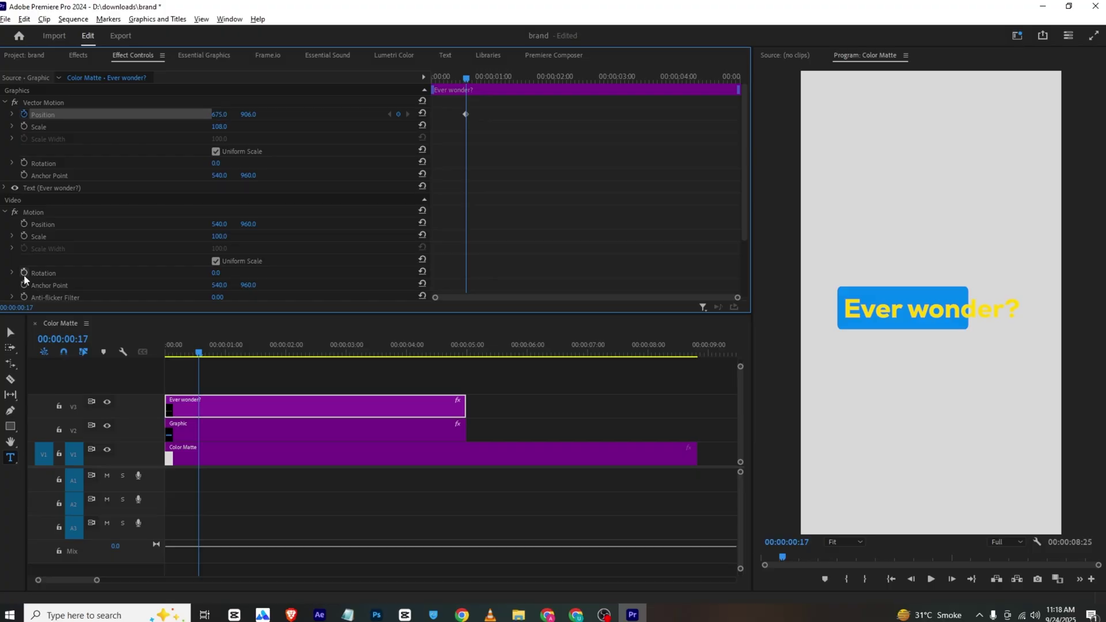
scroll(24, 247, "down", 3)
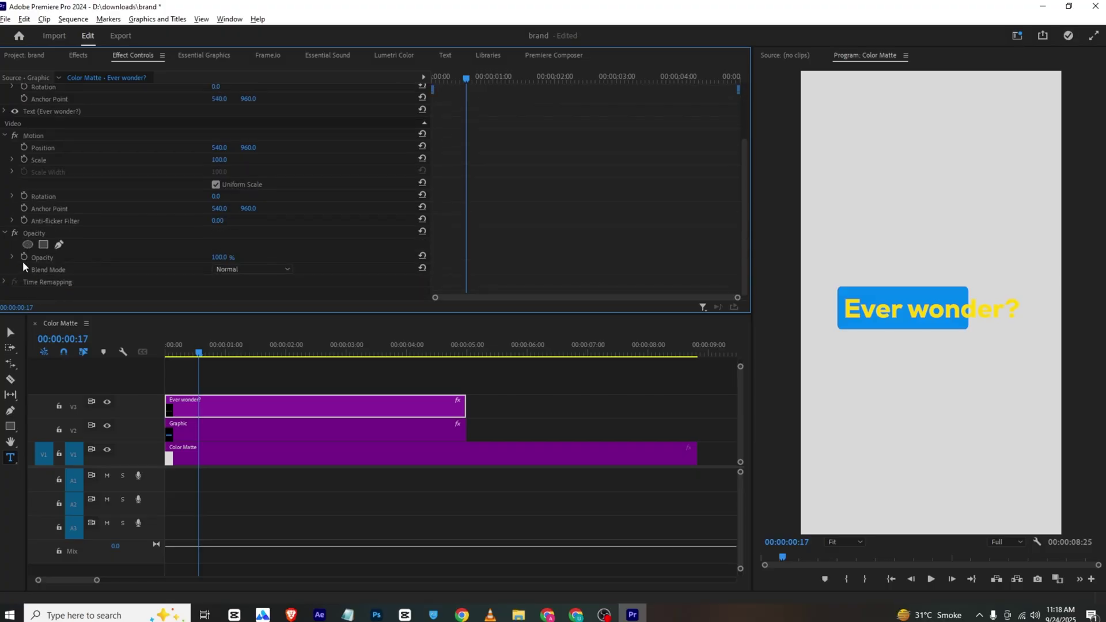
left_click(24, 257)
Move the title's Position and Opacity keyframes to slightly before 00:00:02:00
scroll(485, 137, "up", 3)
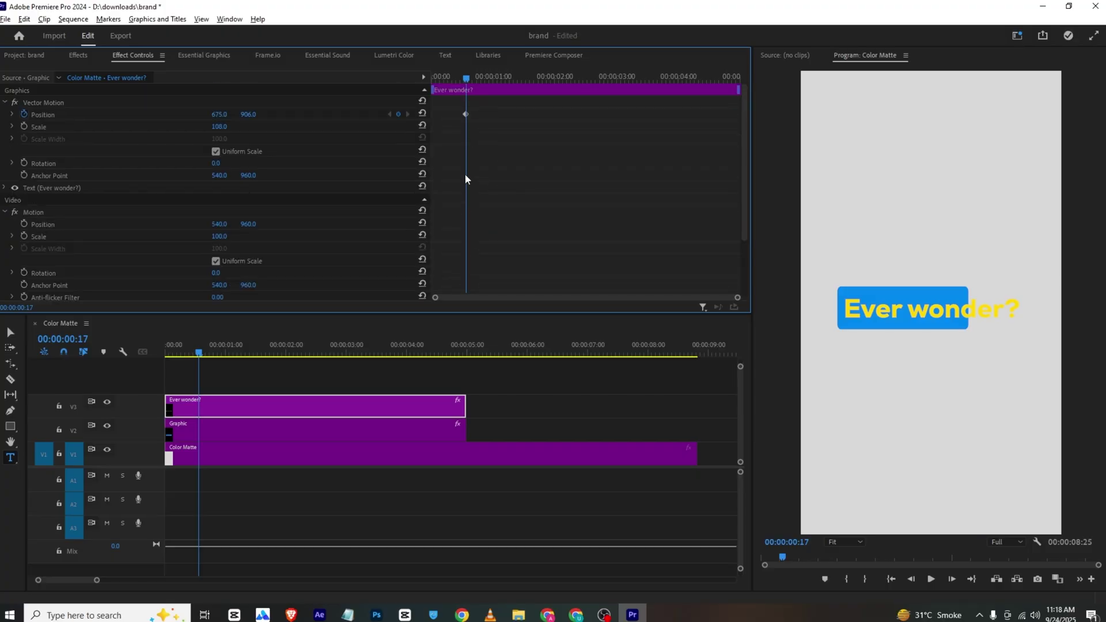
scroll(451, 286, "down", 3)
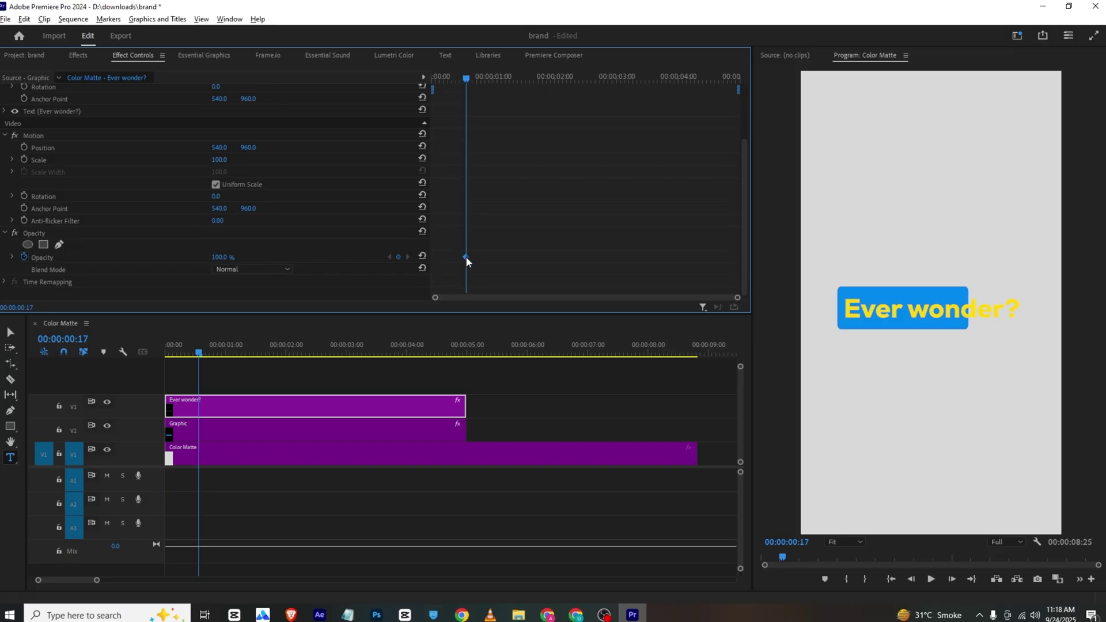
left_click_drag(465, 257, 539, 259)
scroll(517, 233, "up", 3)
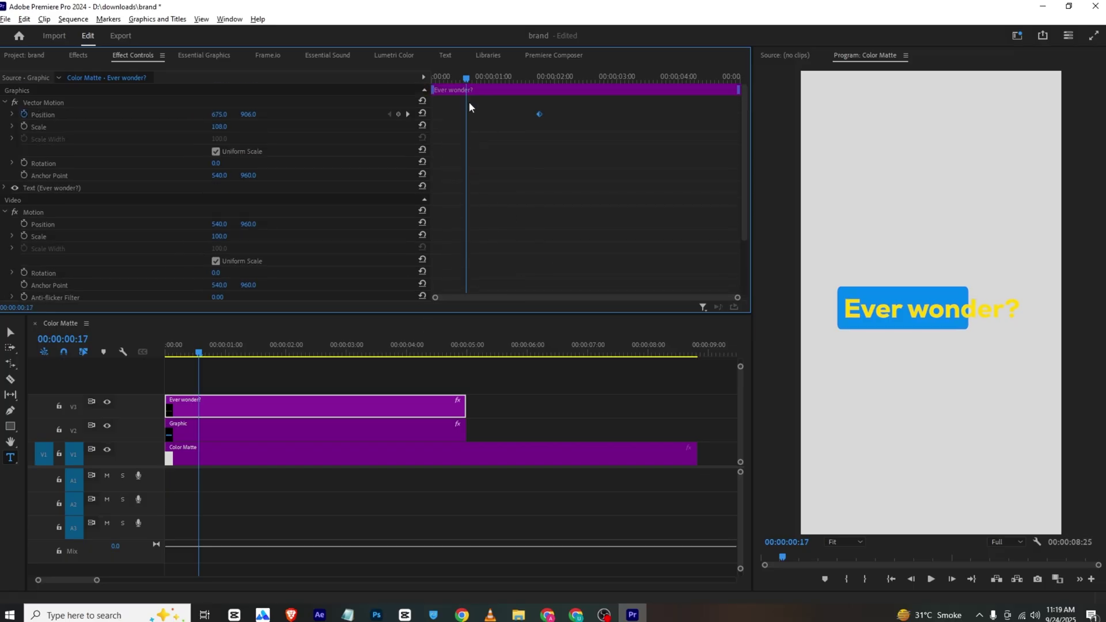
At 00:00:00:27, shift the title's position downward and lower its opacity to about 3%, and preview the rise and fade-in
left_click_drag(468, 77, 330, 87)
left_click_drag(433, 76, 487, 84)
left_click_drag(250, 114, 275, 114)
scroll(255, 250, "down", 3)
left_click_drag(224, 257, 195, 257)
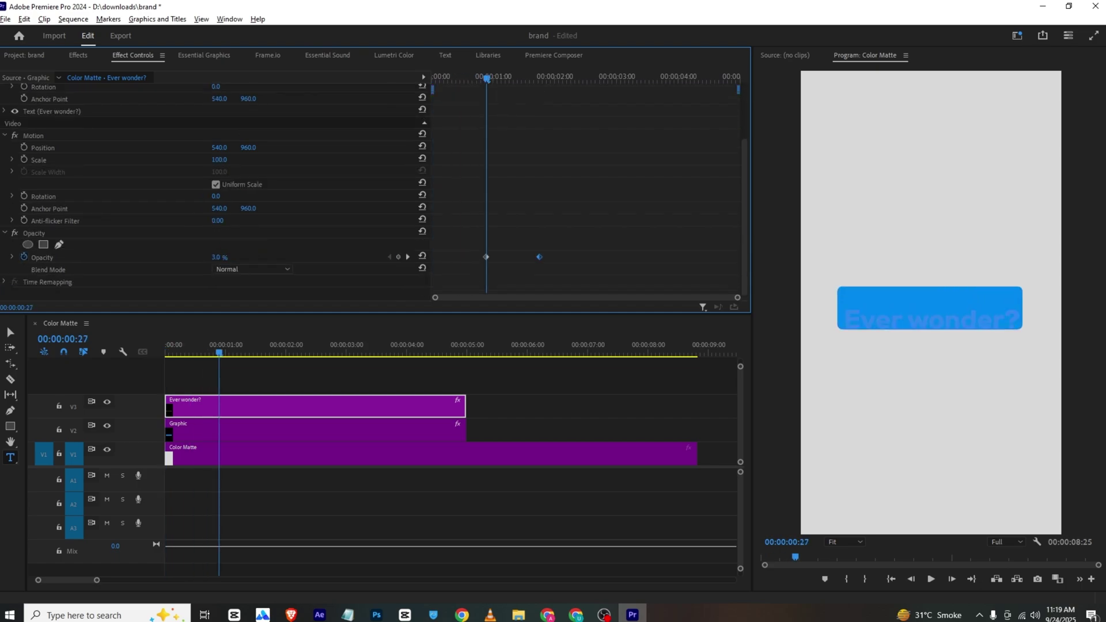
key("space")
key("space")
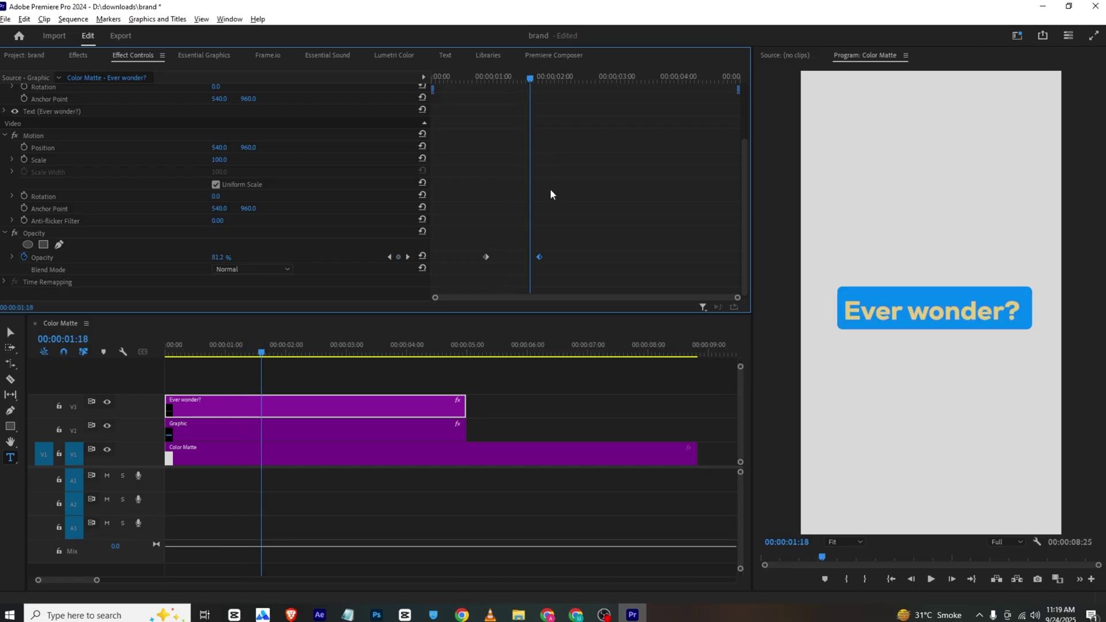
Move the title's first Position and Opacity keyframes to the start of the clip
scroll(549, 188, "up", 3)
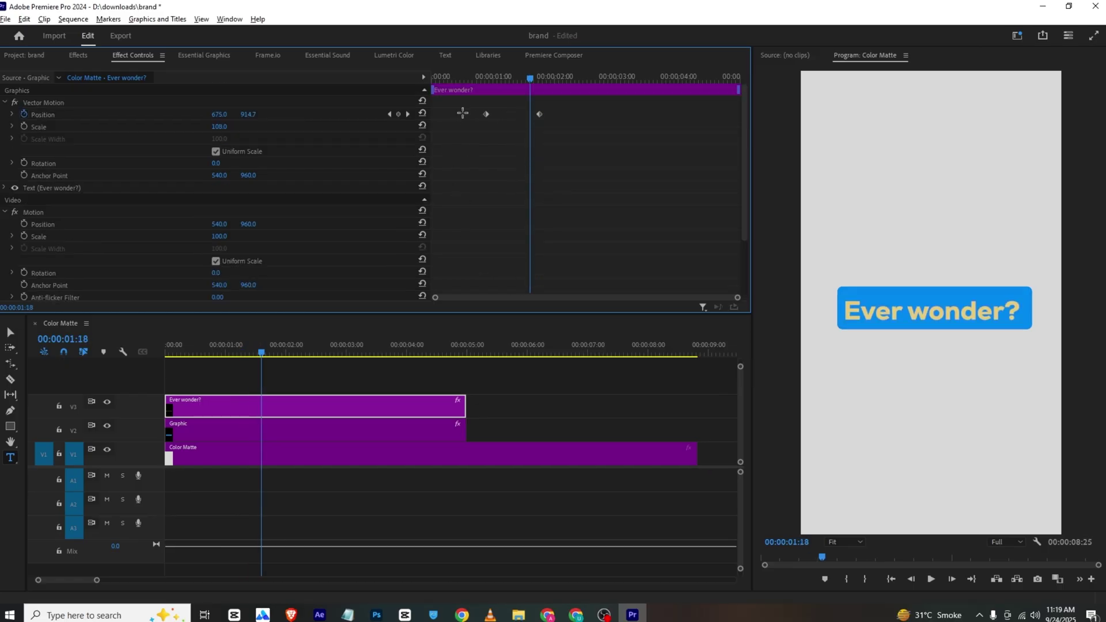
left_click_drag(462, 113, 358, 276)
scroll(647, 236, "up", 3)
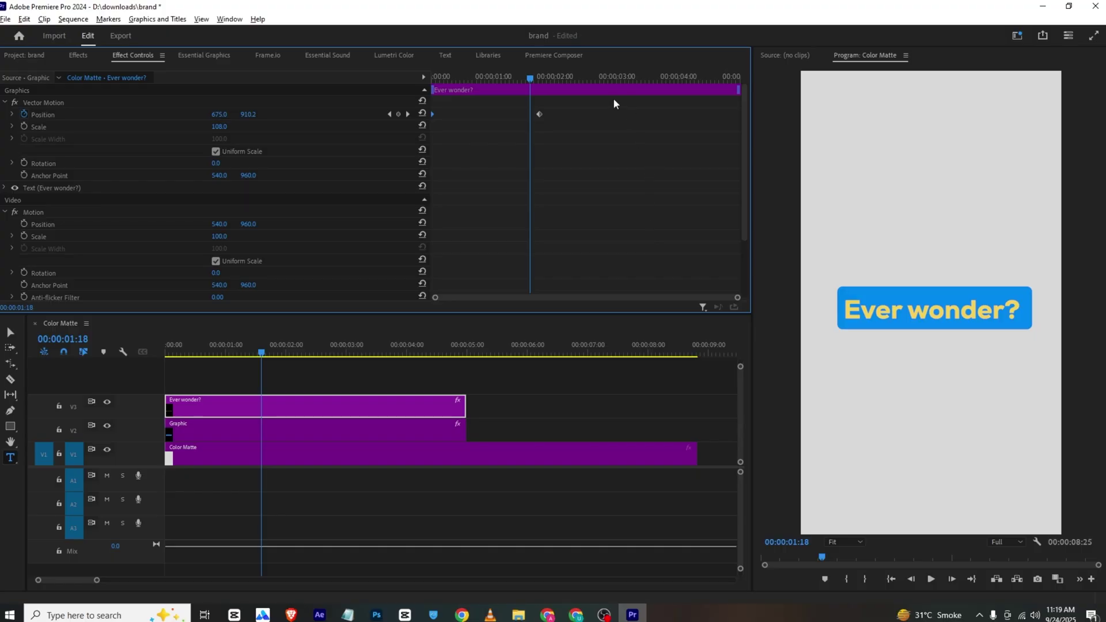
Apply smooth temporal easing to all Position and Opacity keyframes of the title and play the animation from the start
left_click_drag(585, 108, 365, 351)
right_click(541, 264)
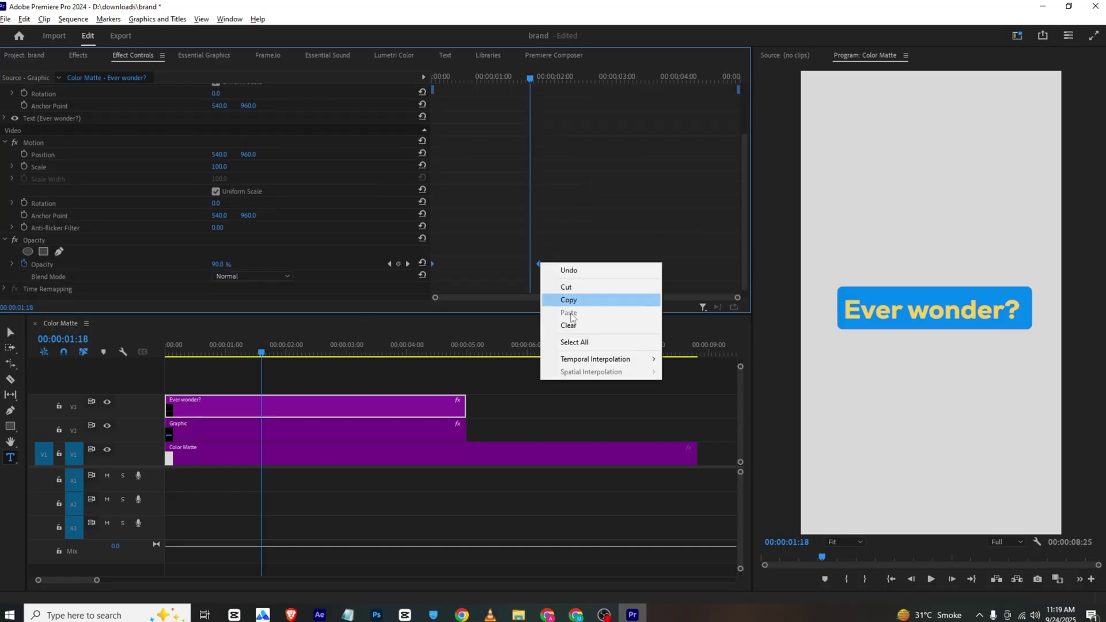
mouse_move(599, 359)
left_click(728, 418)
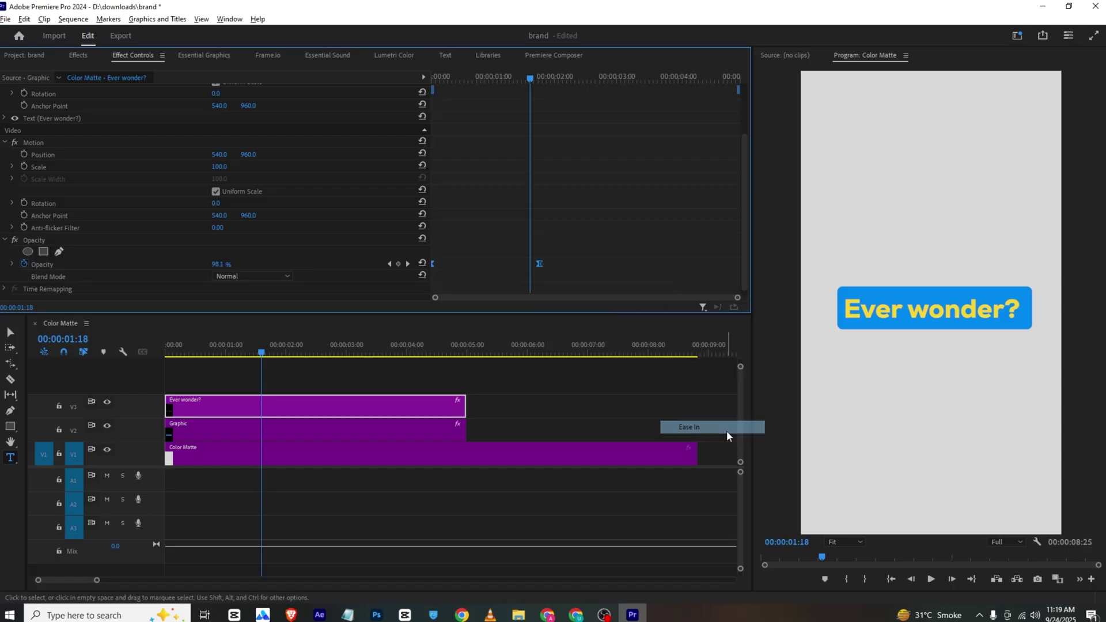
key("Home")
key("space")
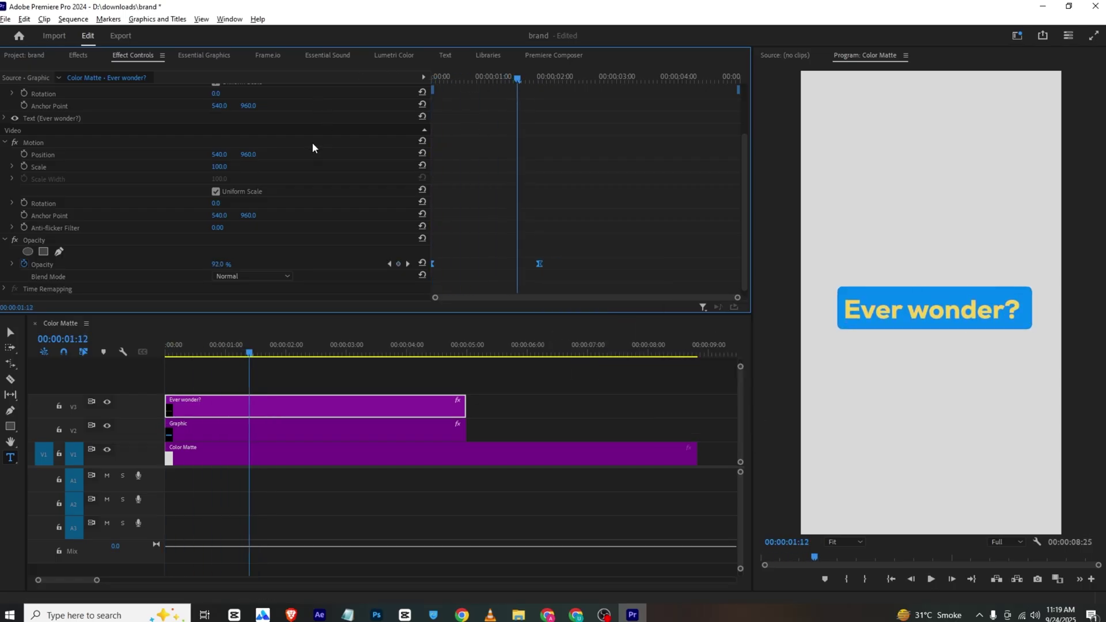
Check the reference brand video in VLC media player and return to Premiere Pro
scroll(530, 156, "up", 2)
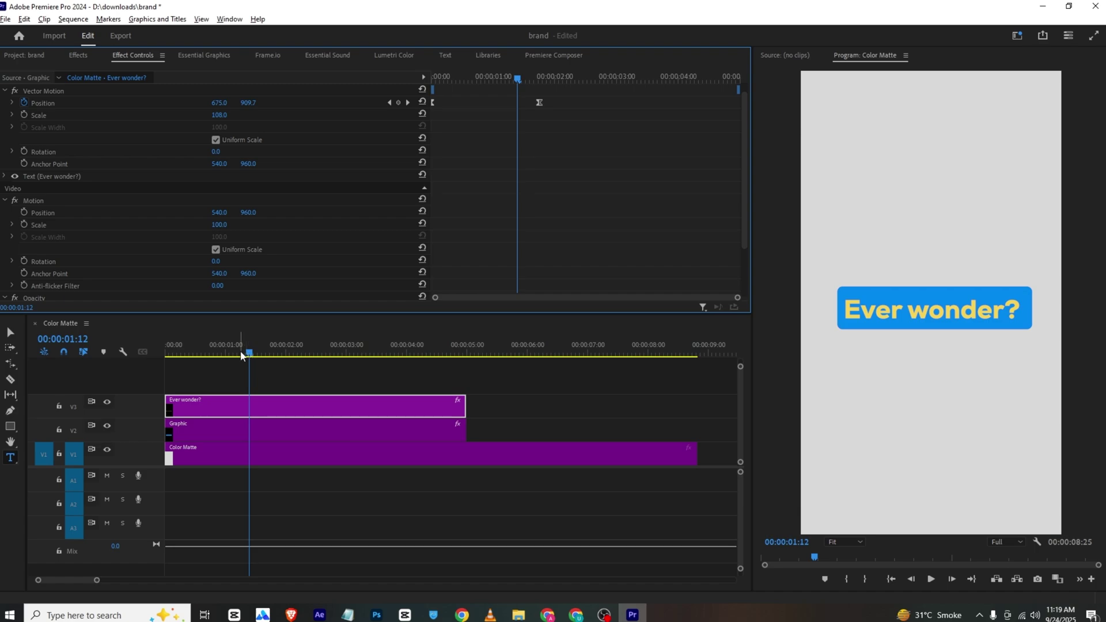
left_click(490, 615)
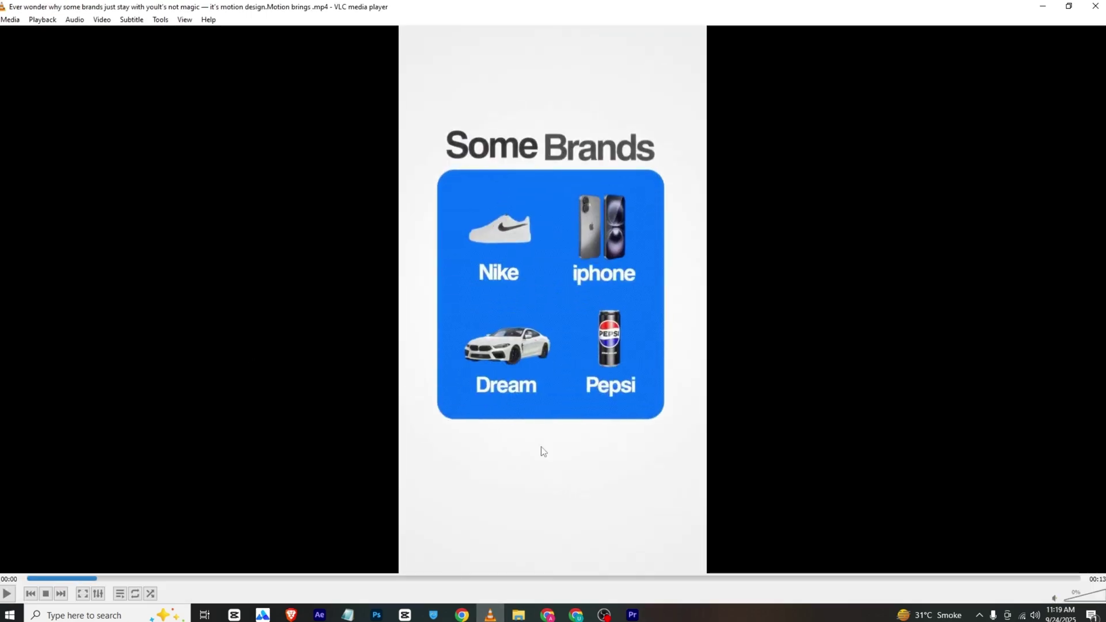
left_click(632, 614)
Split the "Ever wonder?" and blue box clips at 00:00:01:29 and delete the title's second part
left_click_drag(520, 81, 553, 81)
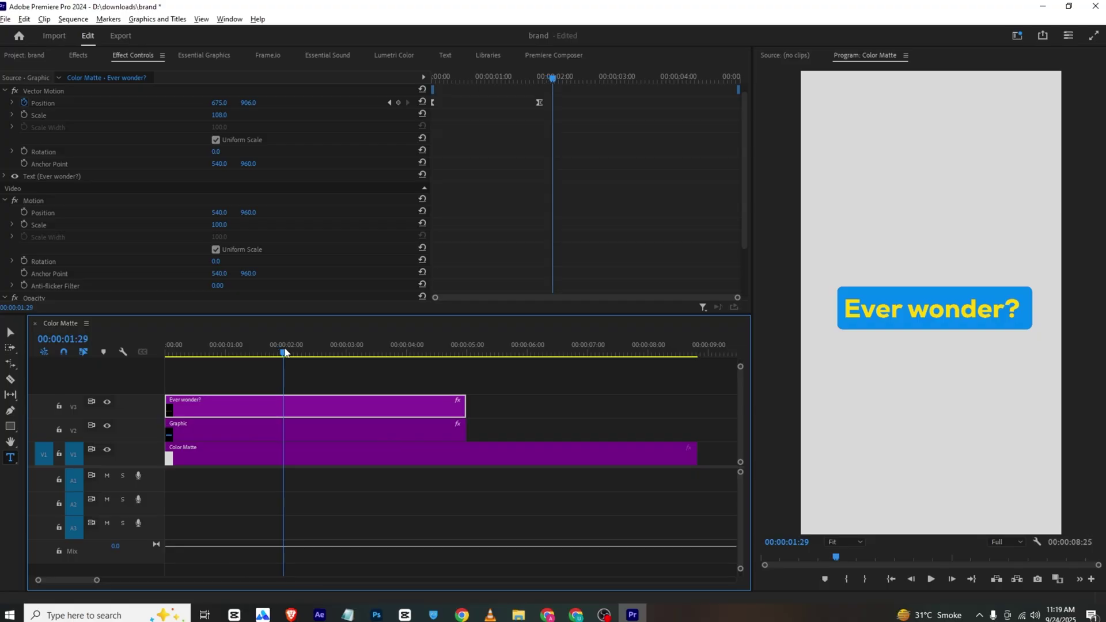
key("c")
left_click(284, 406)
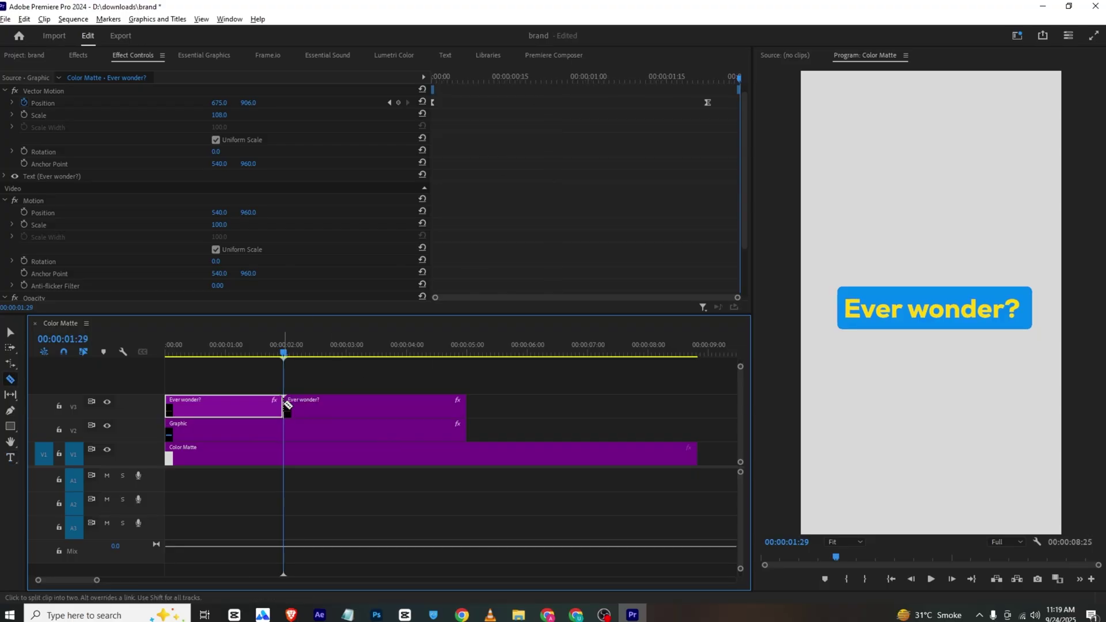
left_click(285, 425)
key("v")
left_click(324, 408)
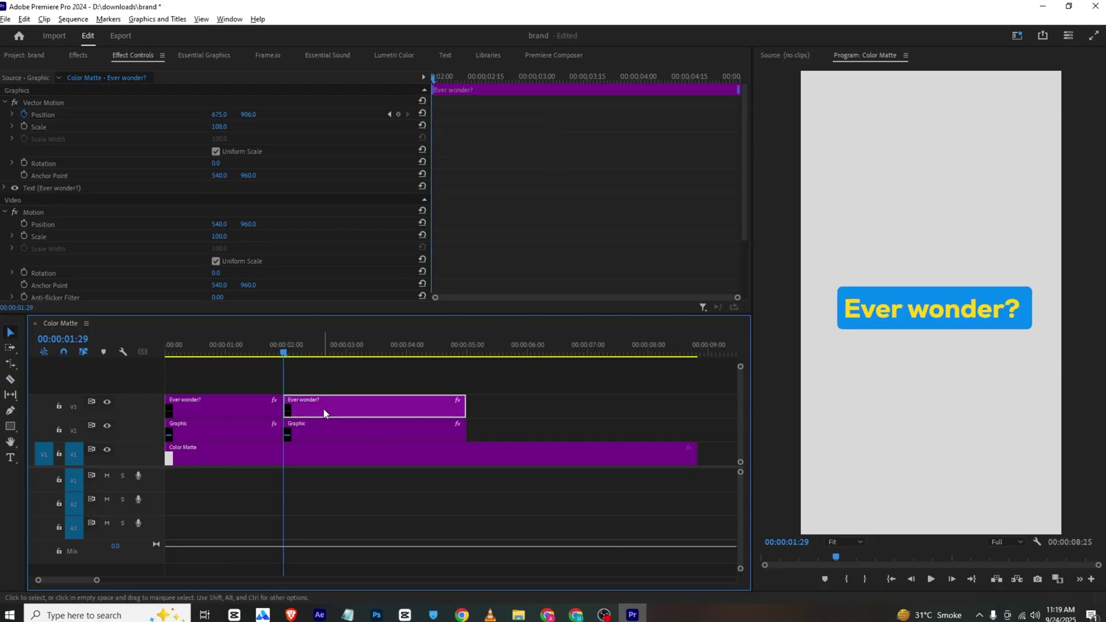
key("Delete")
On the second blue box clip, remove the Scale Width keyframes and animate Scale Height from the clip's start to 501 at 00:00:03:07
left_click(324, 426)
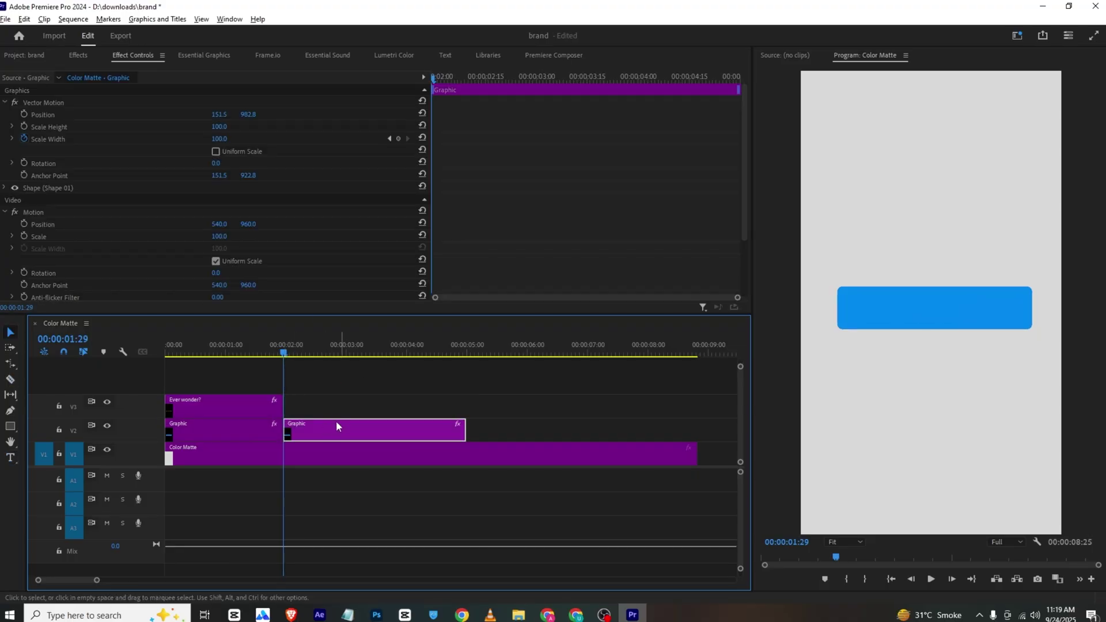
left_click(26, 127)
left_click(23, 138)
left_click(544, 323)
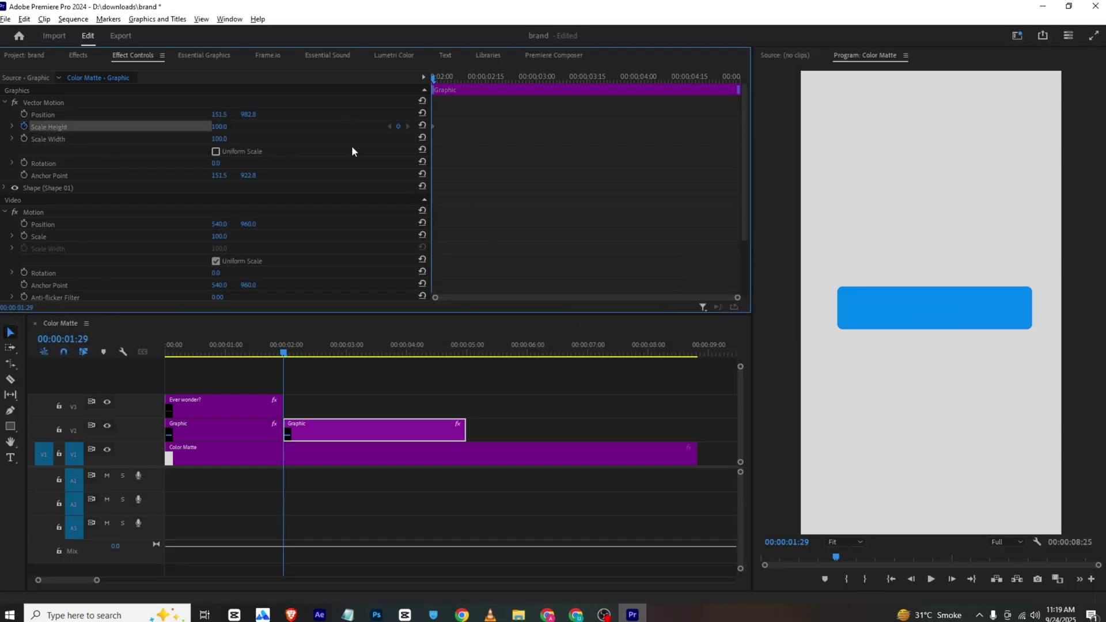
left_click_drag(433, 72, 560, 78)
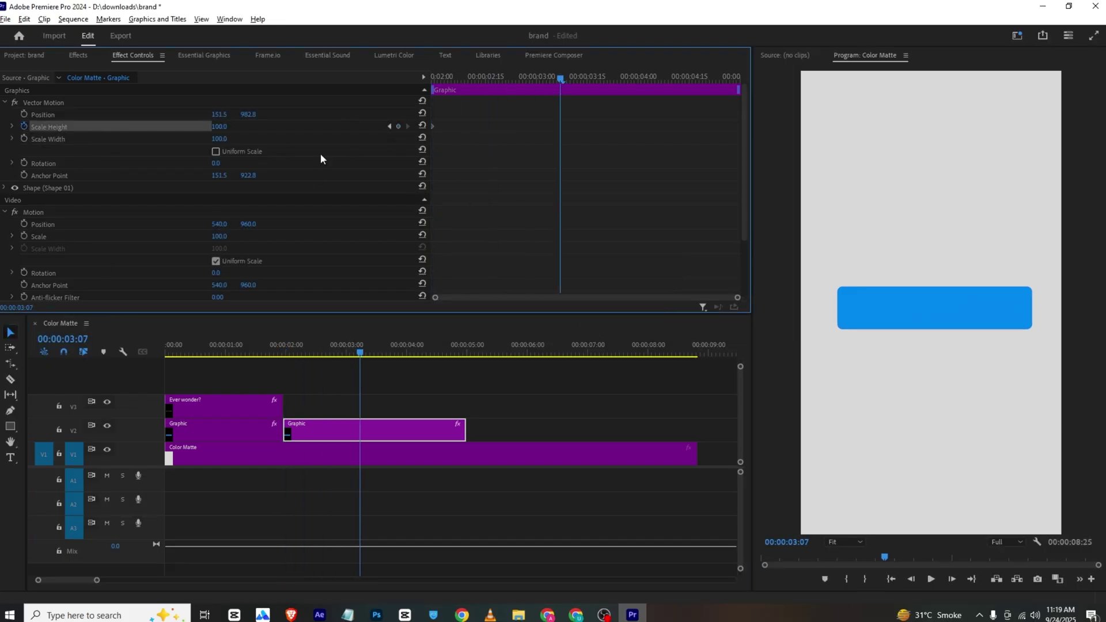
left_click_drag(219, 126, 450, 126)
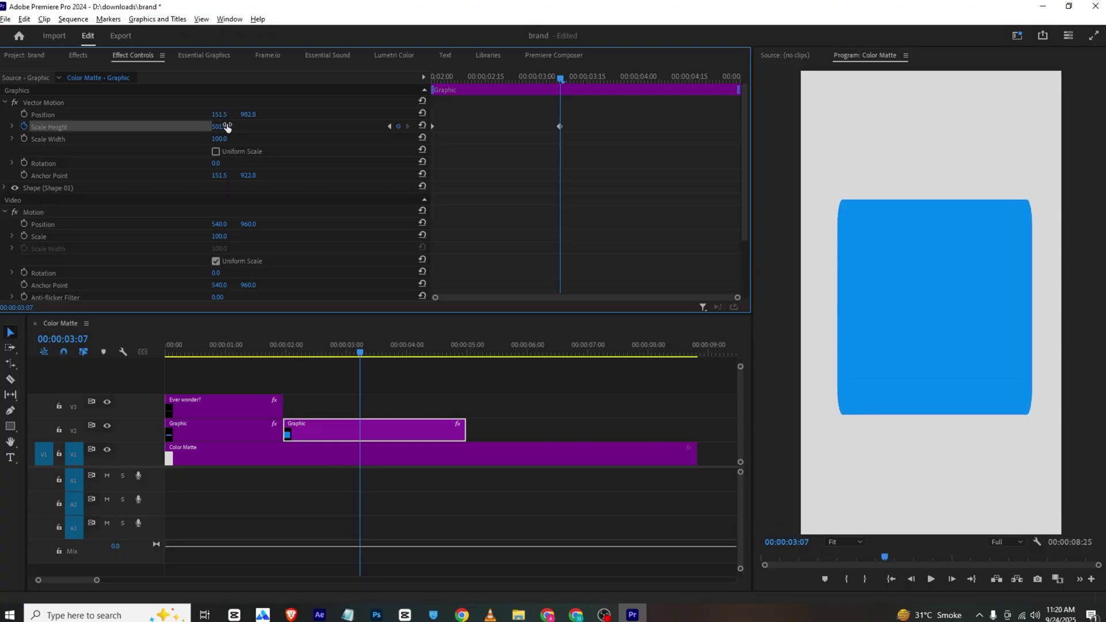
Remove the corner rounding from the enlarged blue box shape so its corners are square
left_click(205, 55)
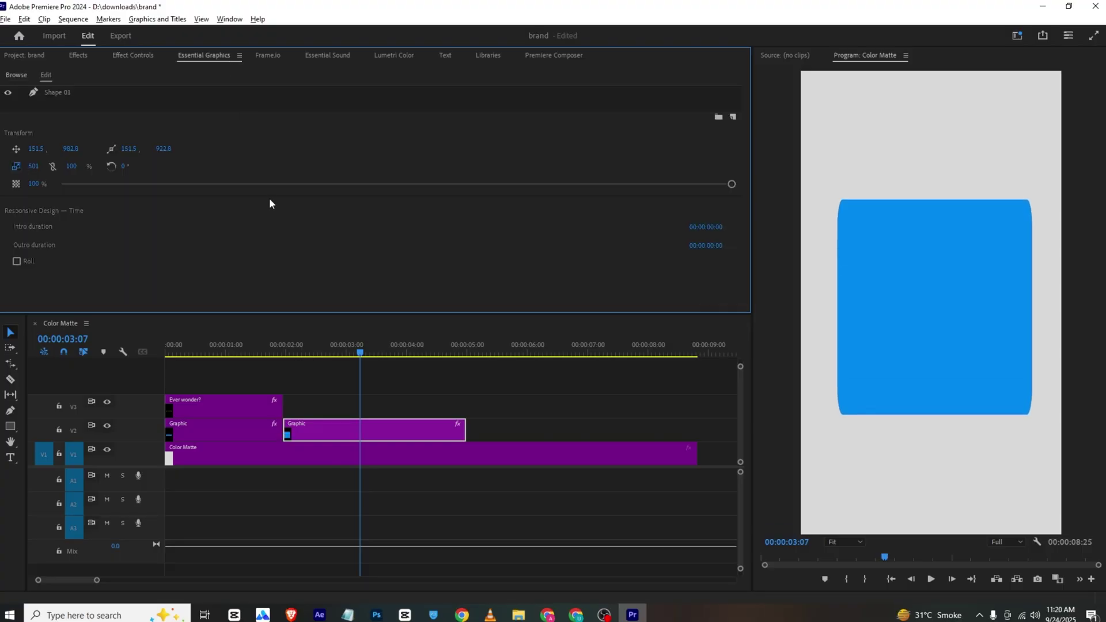
left_click(58, 97)
scroll(196, 190, "down", 5)
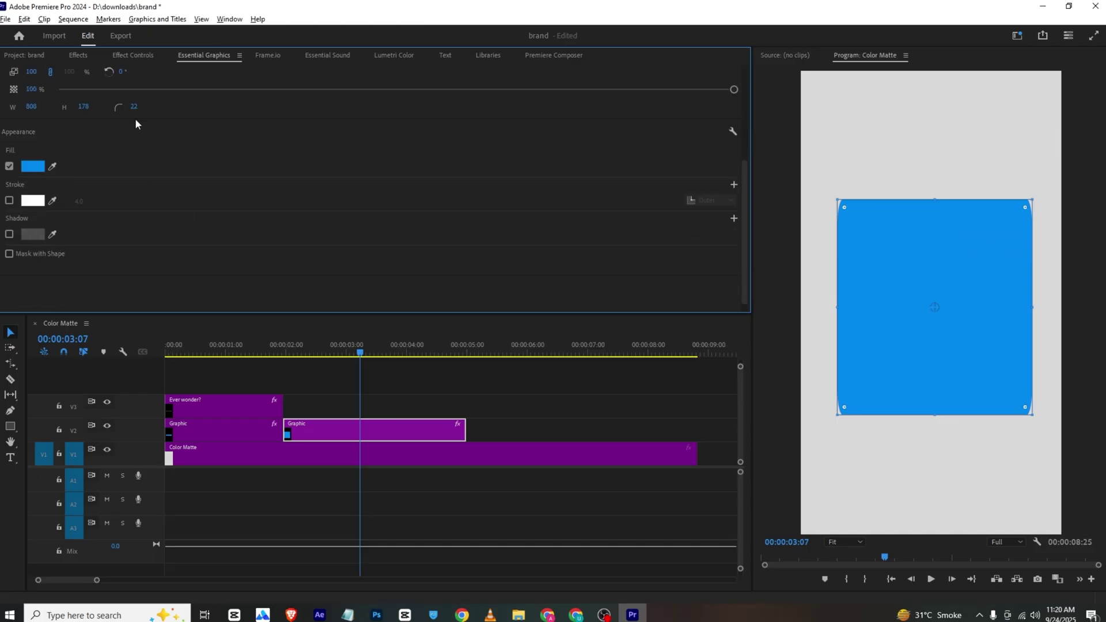
mouse_move(133, 108)
left_mouse_down()
mouse_move(167, 108)
mouse_move(115, 109)
left_mouse_up()
left_click(79, 55)
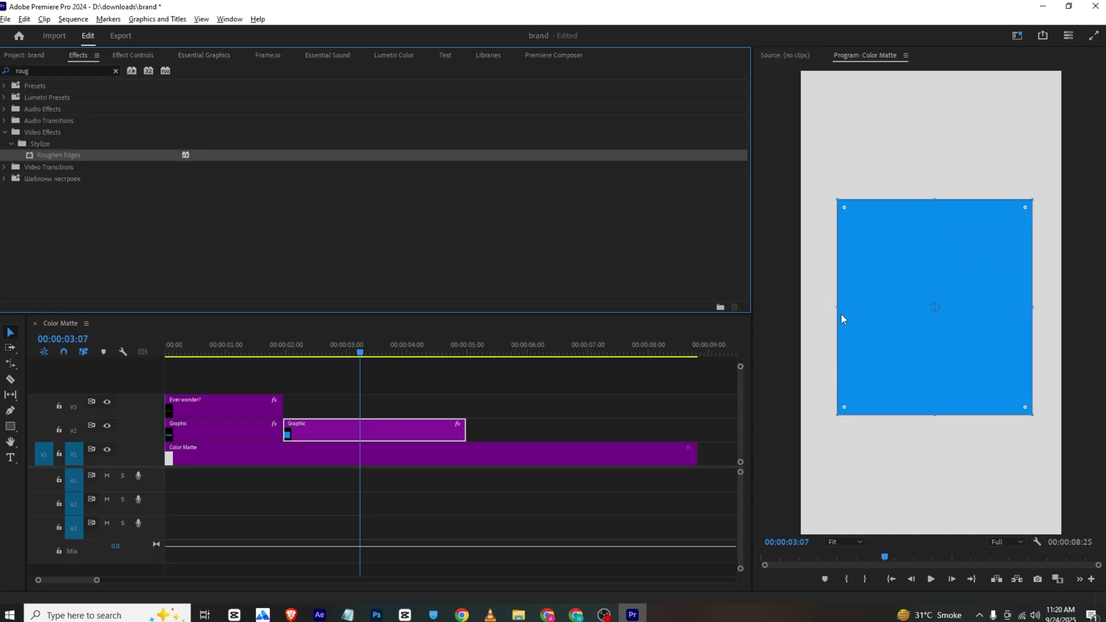
left_click(353, 377)
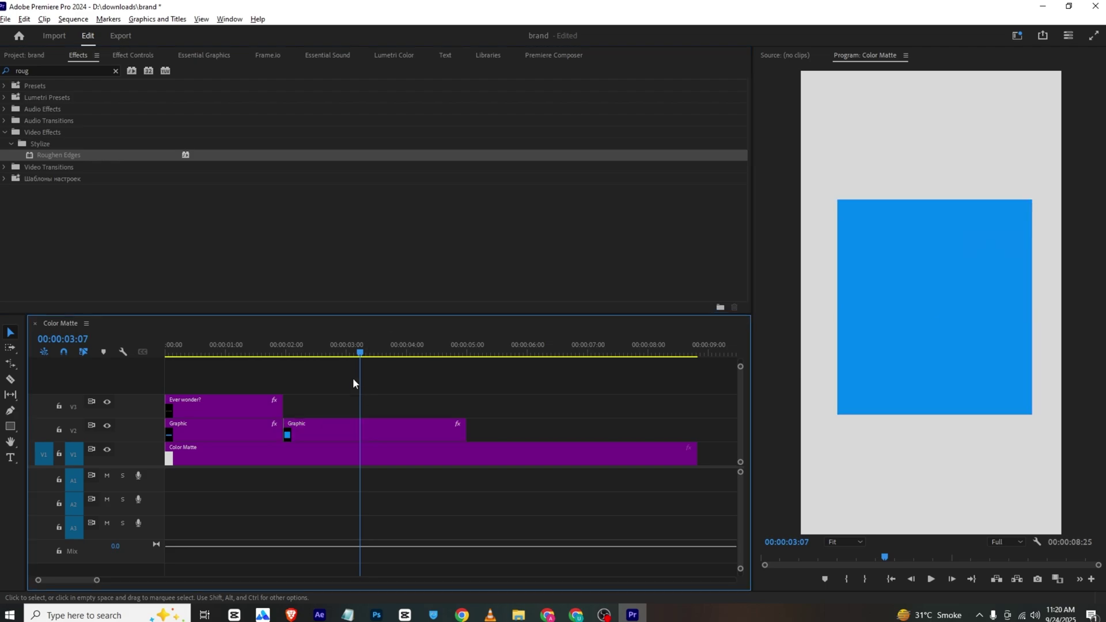
Move the second blue box clip's ending Scale Height keyframe earlier, ease the Scale Height keyframes, and preview the animation
left_click_drag(253, 352, 48, 344)
key("space")
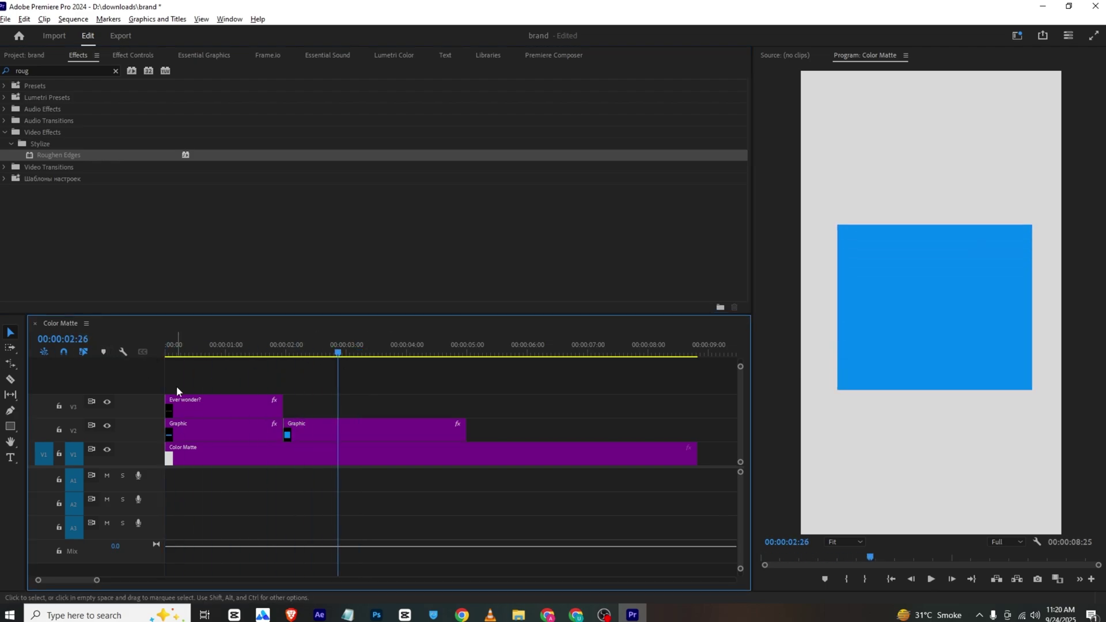
left_click(343, 434)
left_click(144, 55)
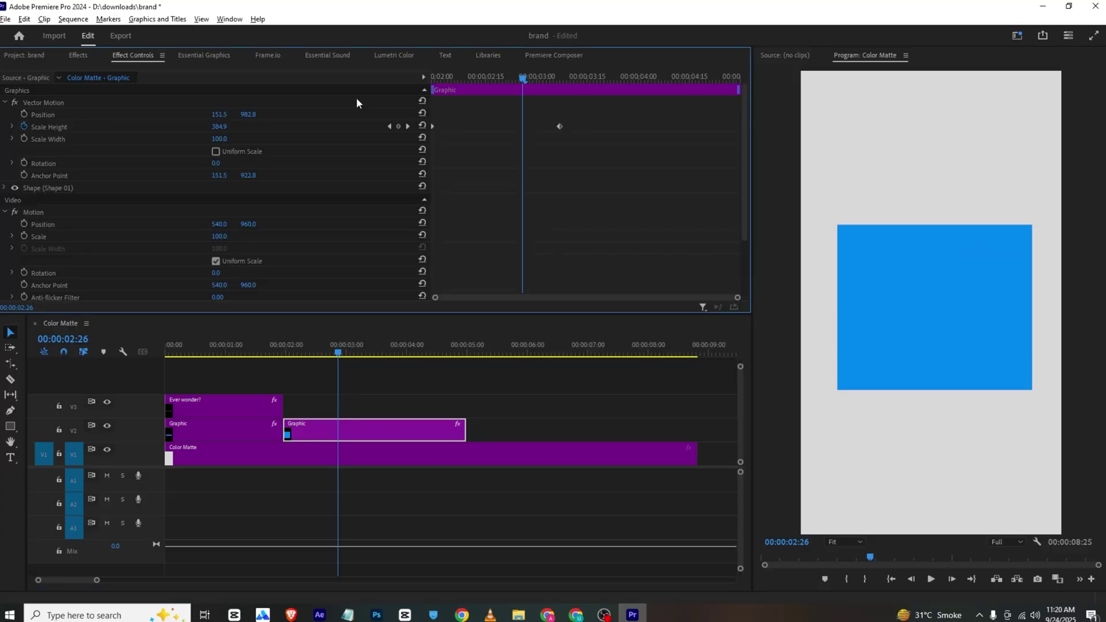
left_click_drag(559, 126, 386, 148)
right_click(512, 126)
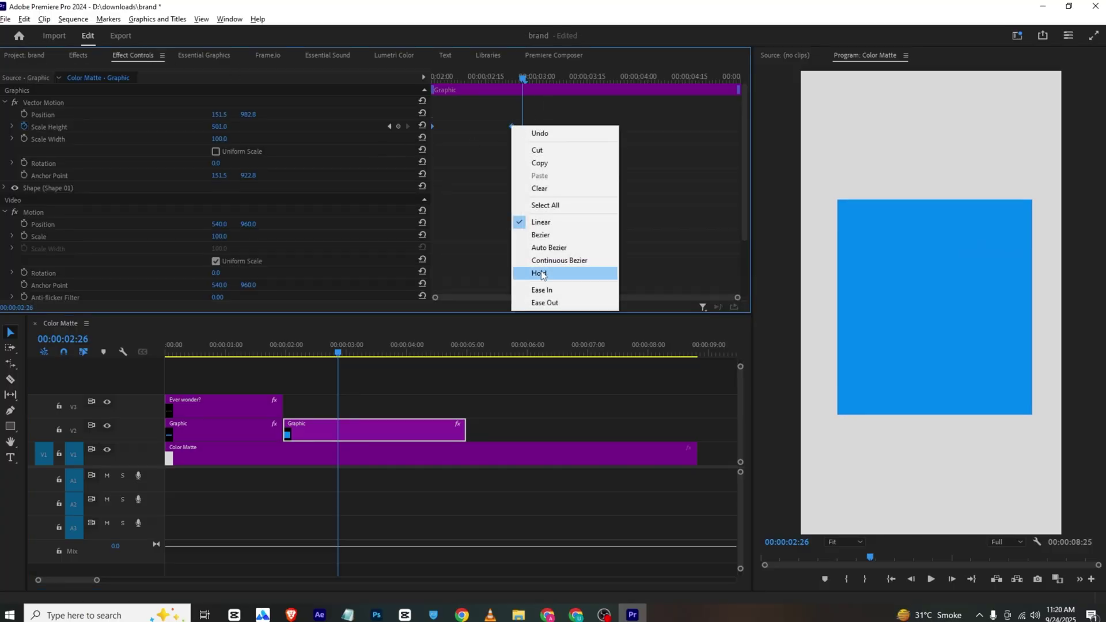
left_click(546, 291)
left_click(440, 77)
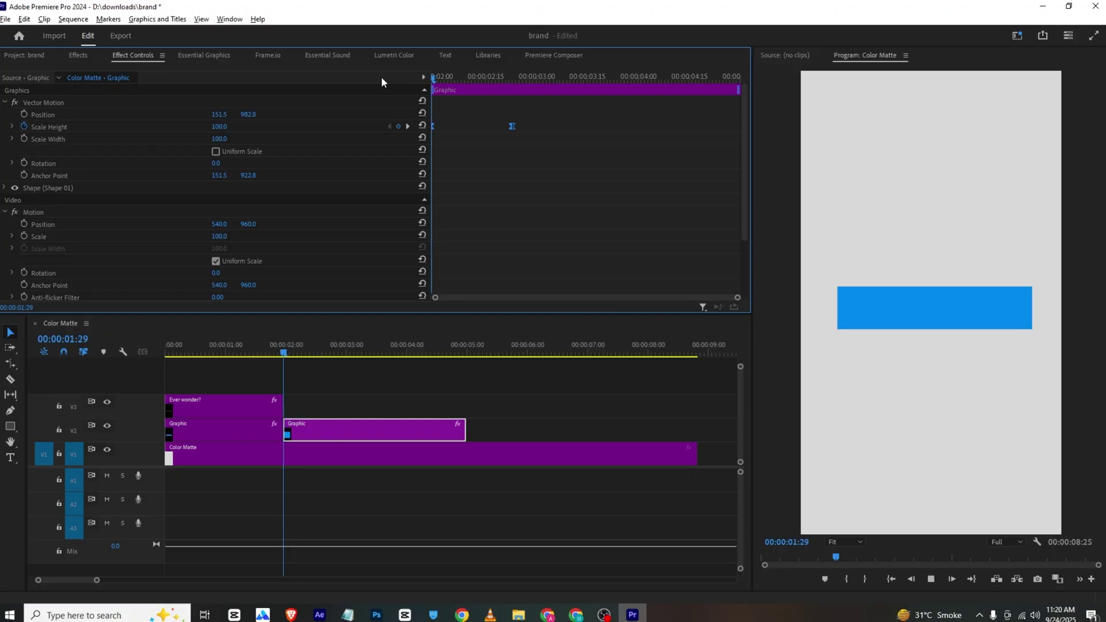
key("space")
key("space")
Apply the Roughen Edges effect to the second blue box clip and set its Edge Type to Cut
left_click(59, 55)
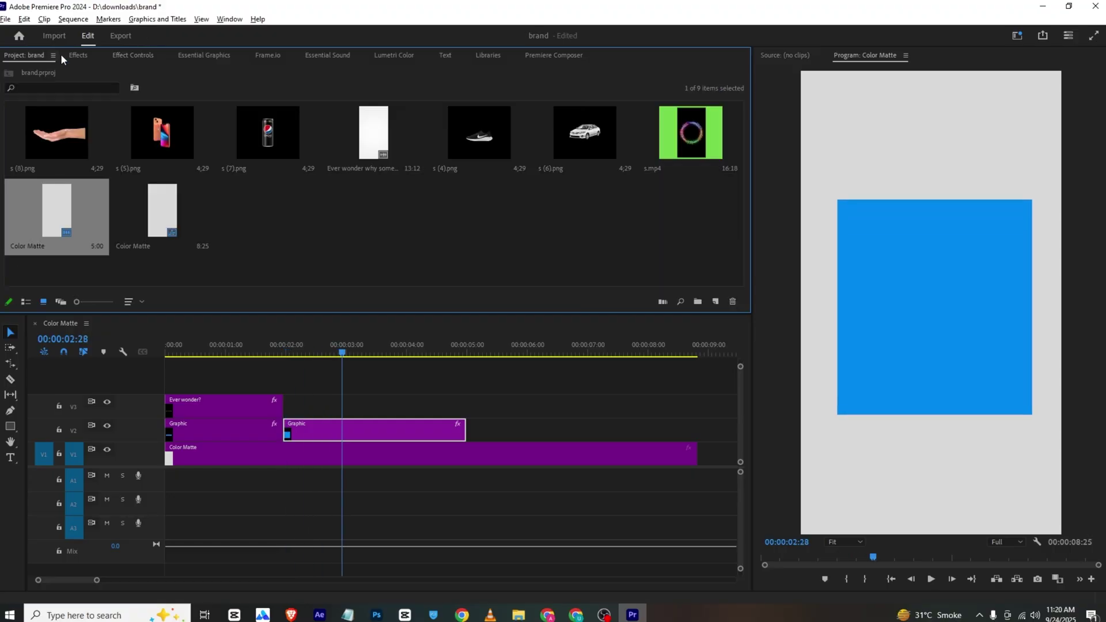
left_click(74, 56)
left_click_drag(46, 164, 325, 426)
left_click(124, 55)
scroll(121, 139, "down", 2)
scroll(121, 140, "down", 1)
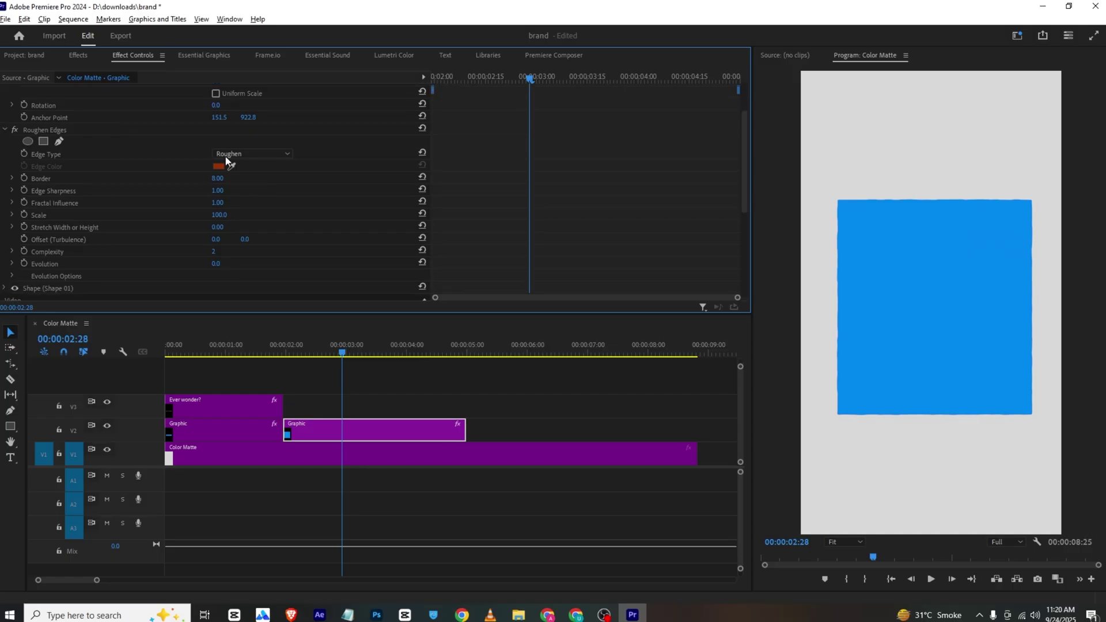
left_click(284, 157)
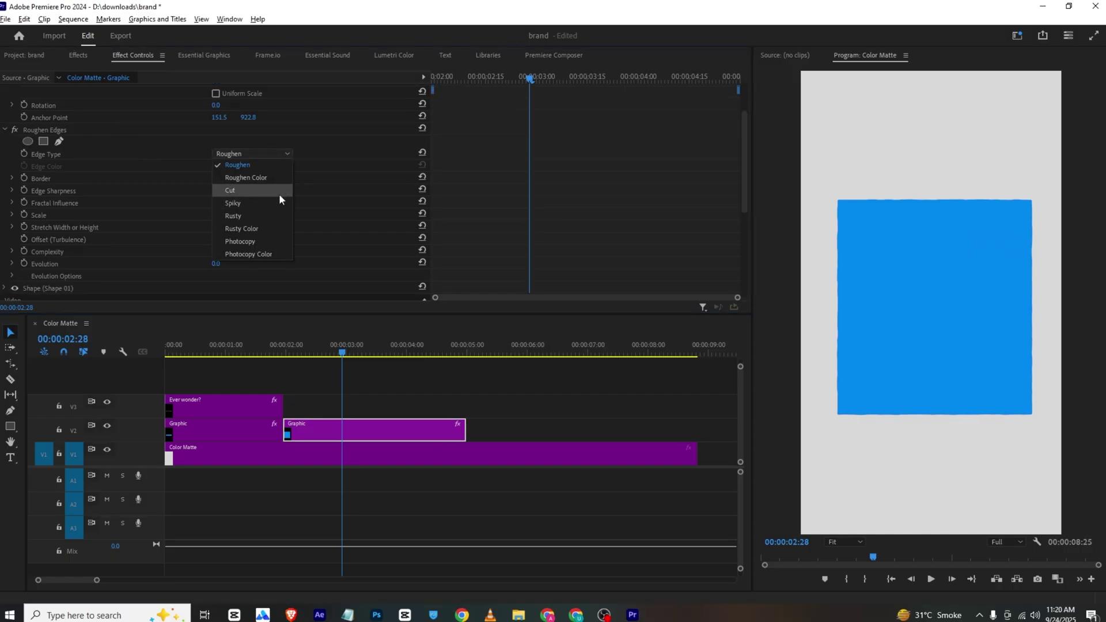
left_click(279, 192)
scroll(31, 168, "down", 1)
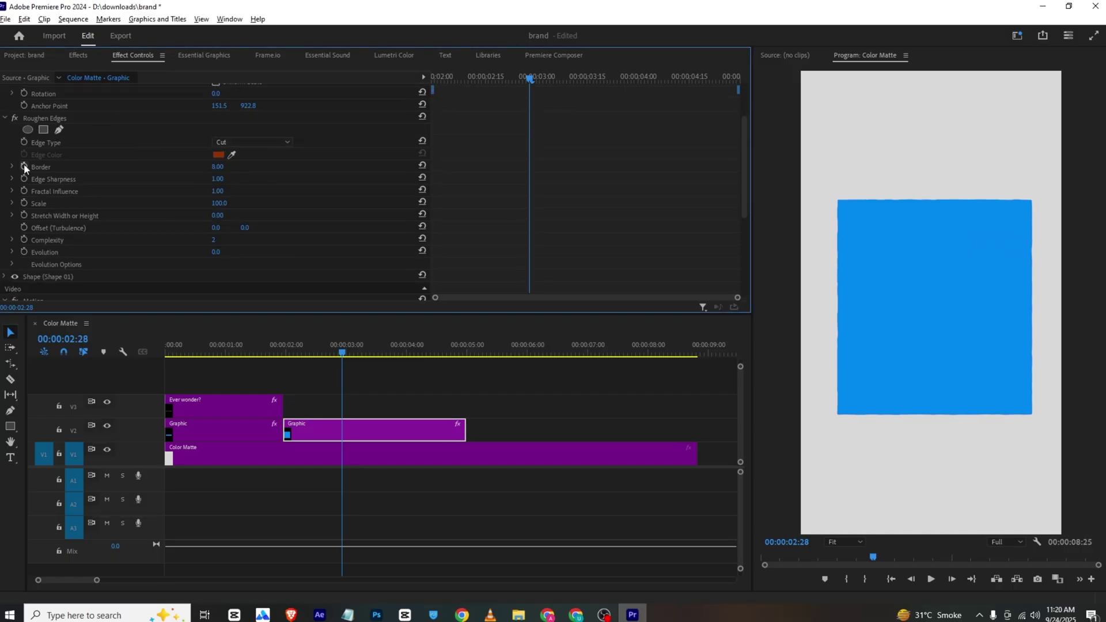
Enable keyframing for the Roughen Edges Border and Edge Sharpness, and set Fractal Influence to 0
left_click(24, 166)
left_click(24, 178)
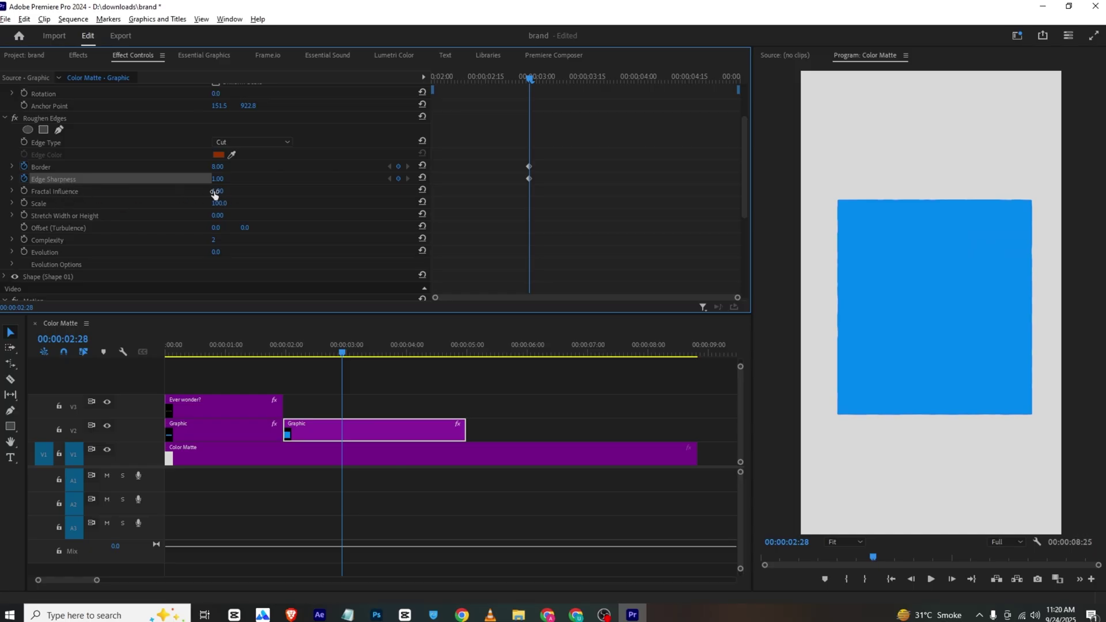
left_click_drag(216, 191, 158, 191)
scroll(531, 236, "up", 5)
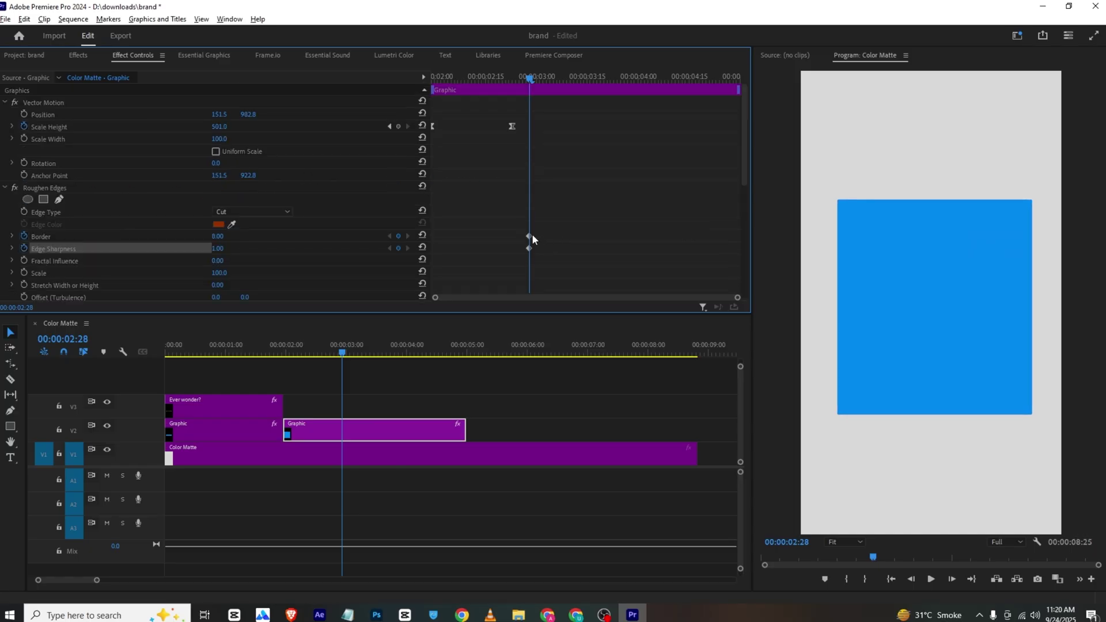
Move the Border and Edge Sharpness keyframes to the clip's start, then animate Border to 79 and Edge Sharpness to 6.90 at 00:00:02:16
left_click_drag(529, 79, 417, 85)
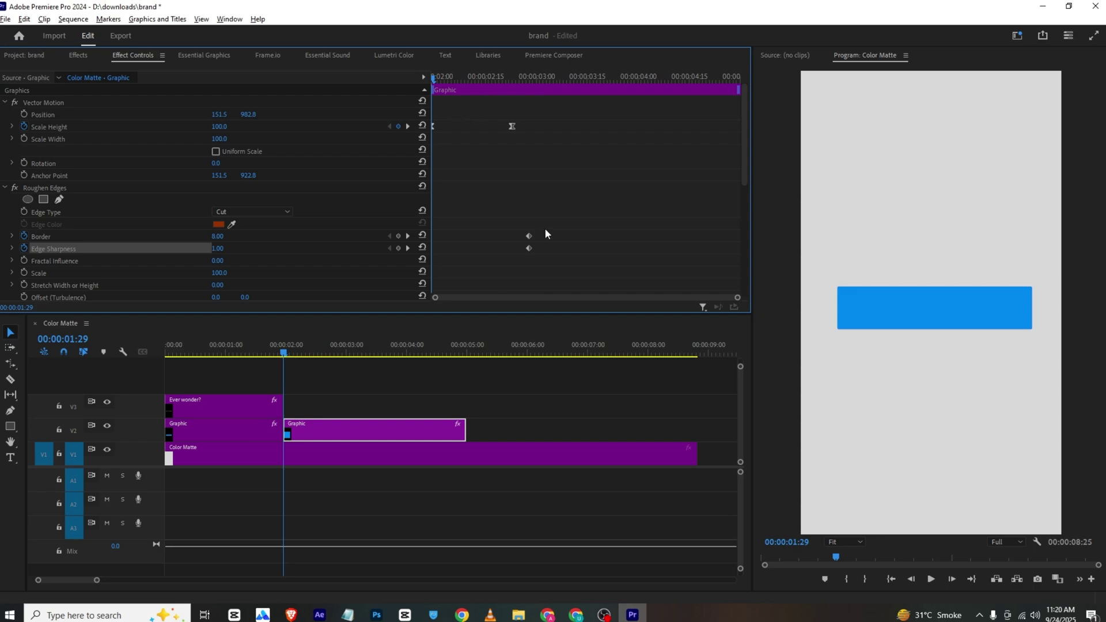
left_click_drag(529, 248, 429, 247)
left_click_drag(427, 79, 490, 82)
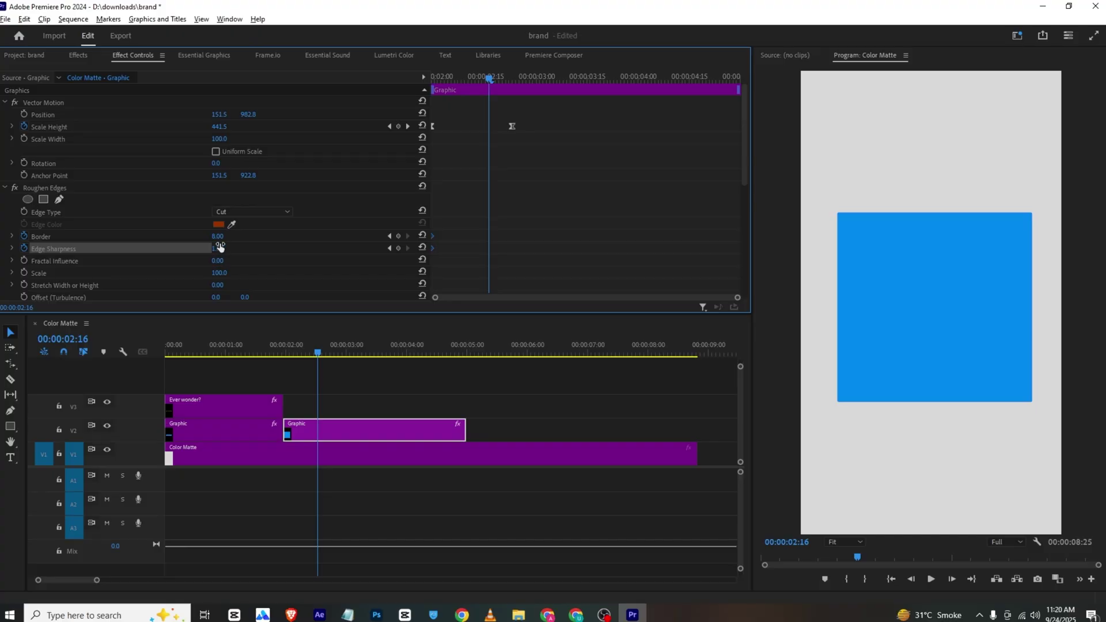
mouse_move(218, 236)
left_mouse_down()
mouse_move(258, 231)
mouse_move(221, 248)
left_mouse_up()
left_click_drag(487, 79, 351, 82)
key("space")
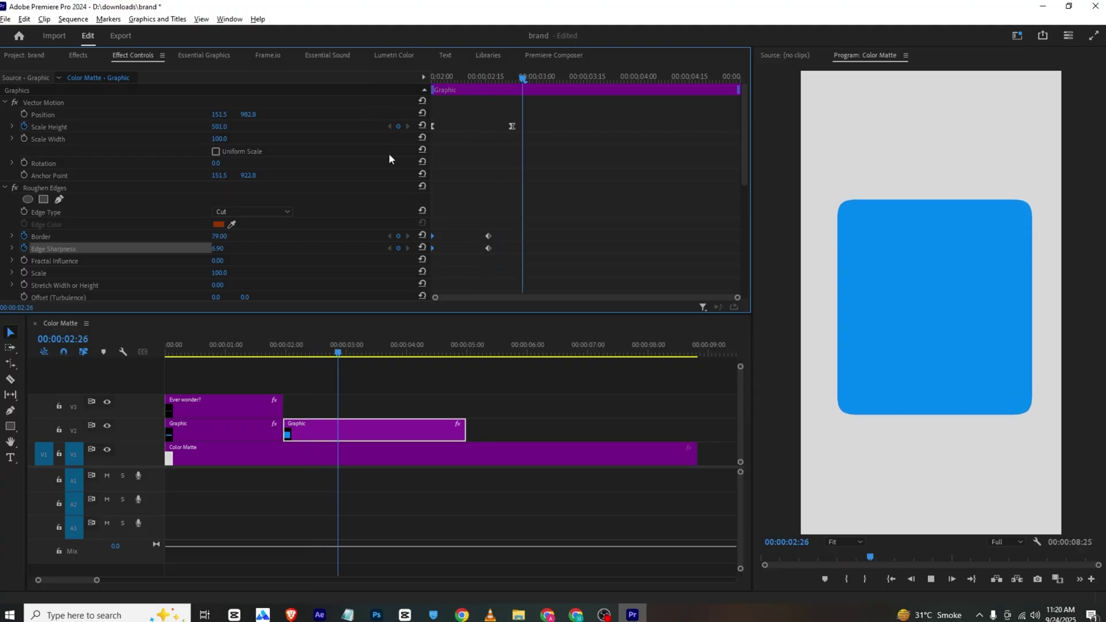
key("k")
Ease the Border and Edge Sharpness keyframes on the second blue box clip and preview the expansion
left_click_drag(531, 212, 399, 275)
right_click(489, 238)
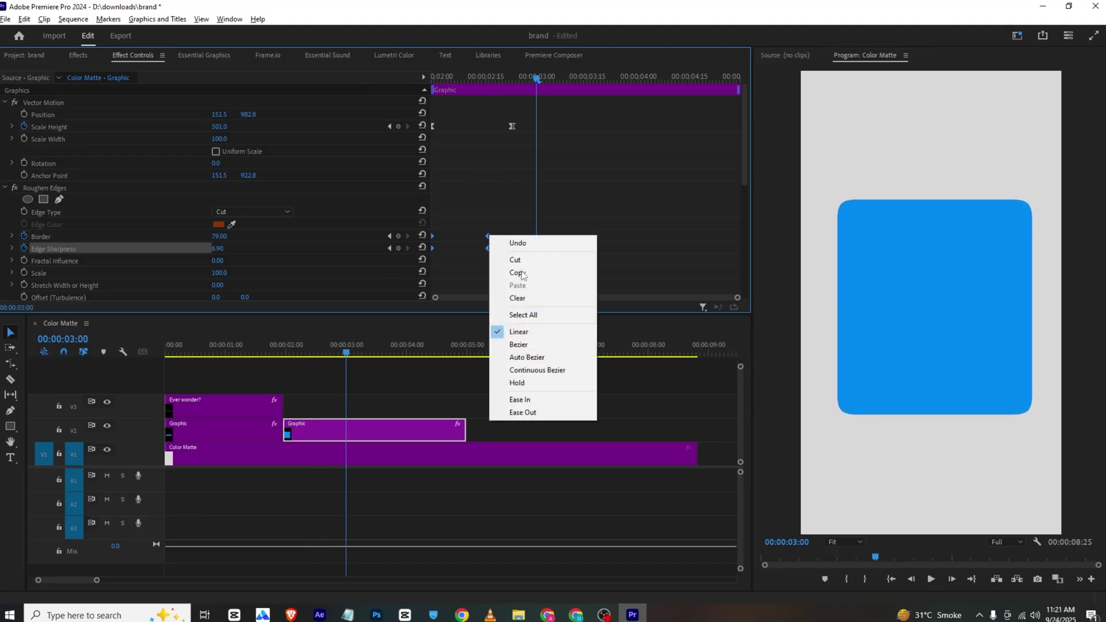
left_click(518, 400)
left_click_drag(455, 76, 364, 77)
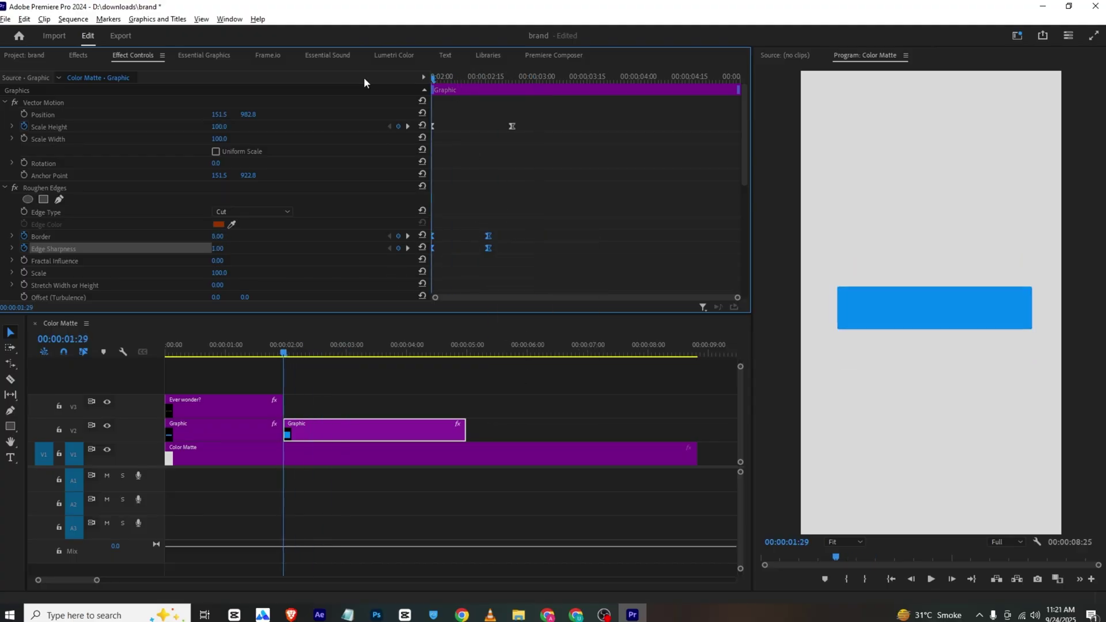
key("l")
key("k")
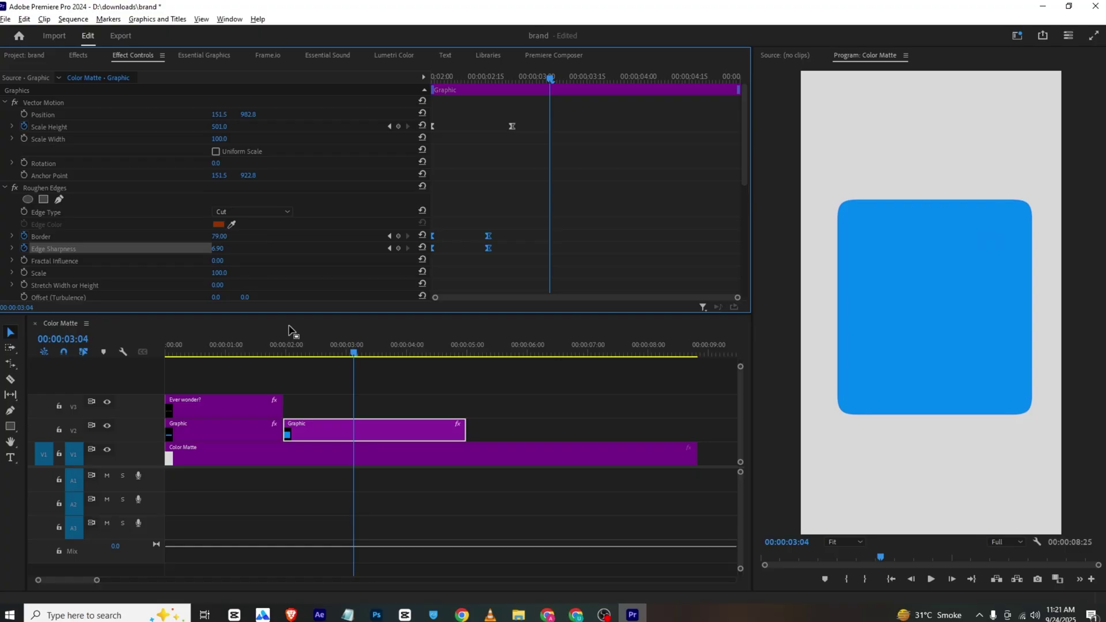
Check the reference video in VLC media player, return to Premiere Pro, and place s (4).png above the blue box clip starting at 00:00:02:28
left_click(490, 614)
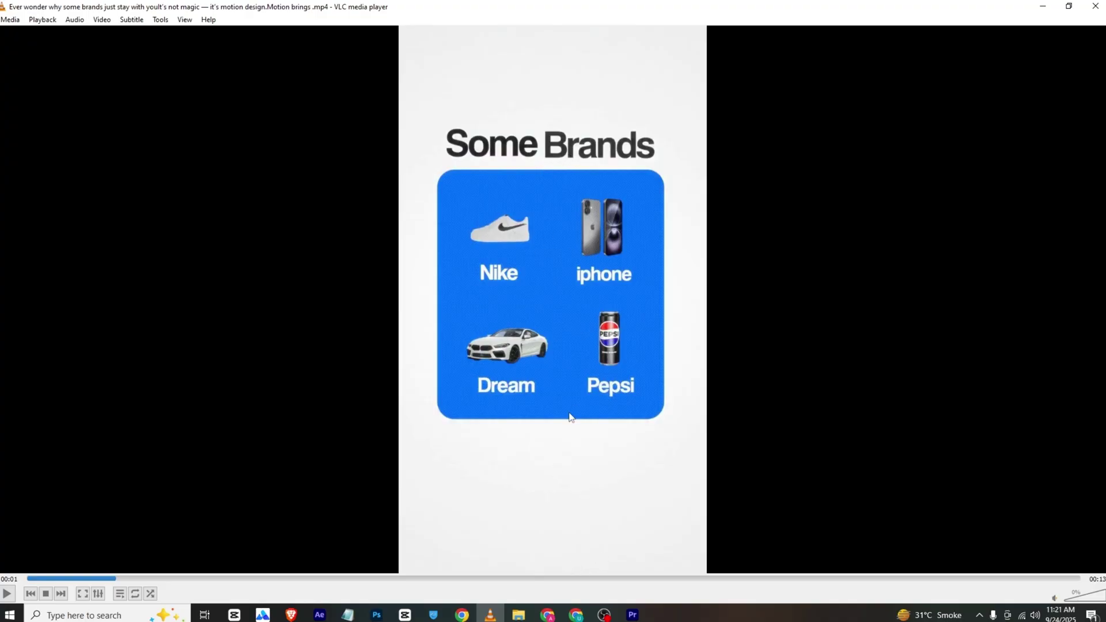
left_click(631, 614)
left_click(32, 53)
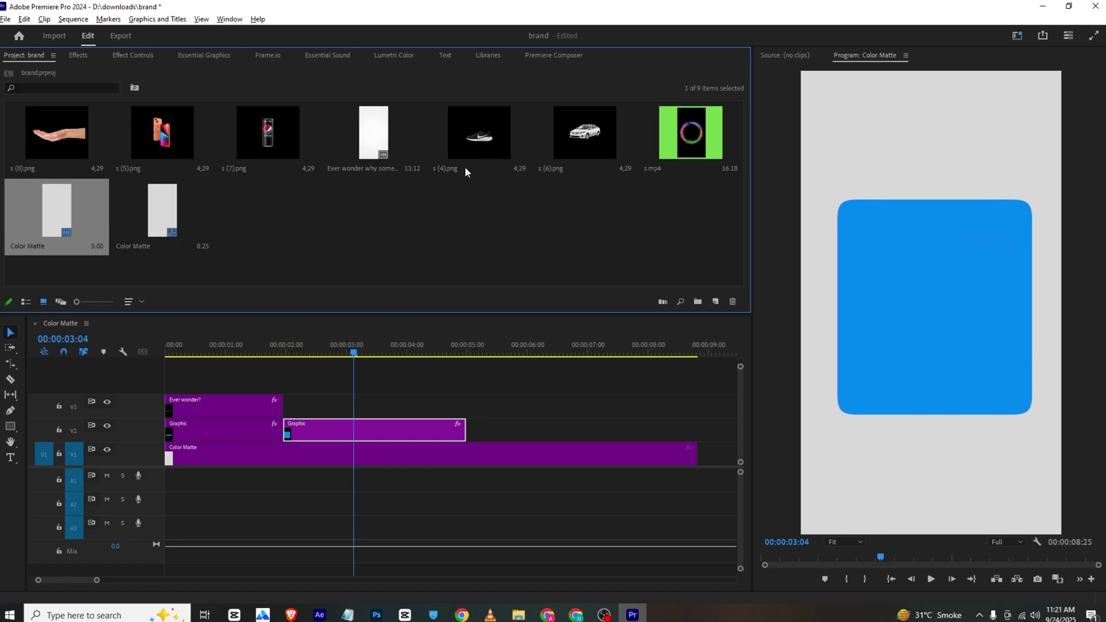
left_click_drag(465, 167, 523, 410)
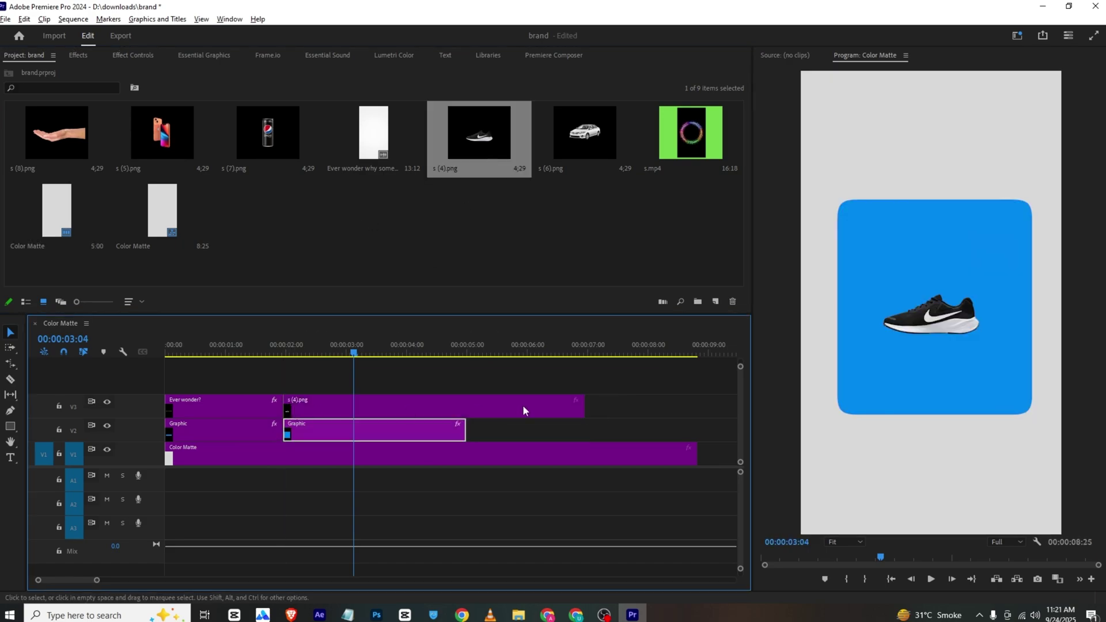
mouse_move(349, 352)
left_mouse_down()
mouse_move(365, 353)
mouse_move(311, 353)
mouse_move(344, 354)
left_mouse_up()
left_click_drag(343, 403, 398, 396)
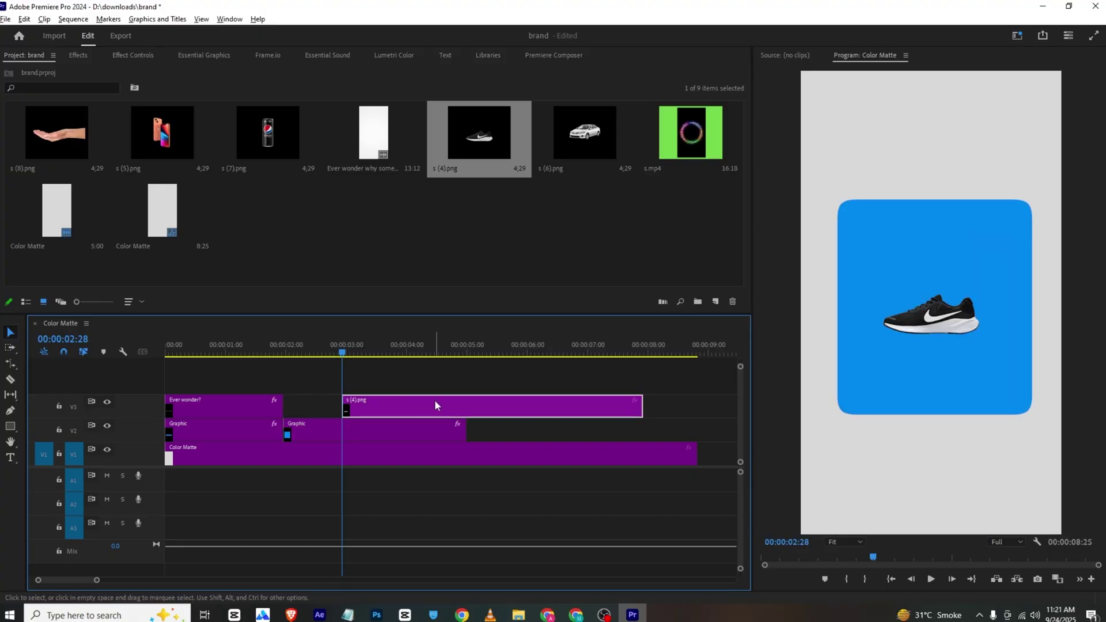
Scale the shoe image to 84 and set its position to 366, 676 in the blue box's upper left
left_click(133, 56)
left_click_drag(226, 126, 140, 115)
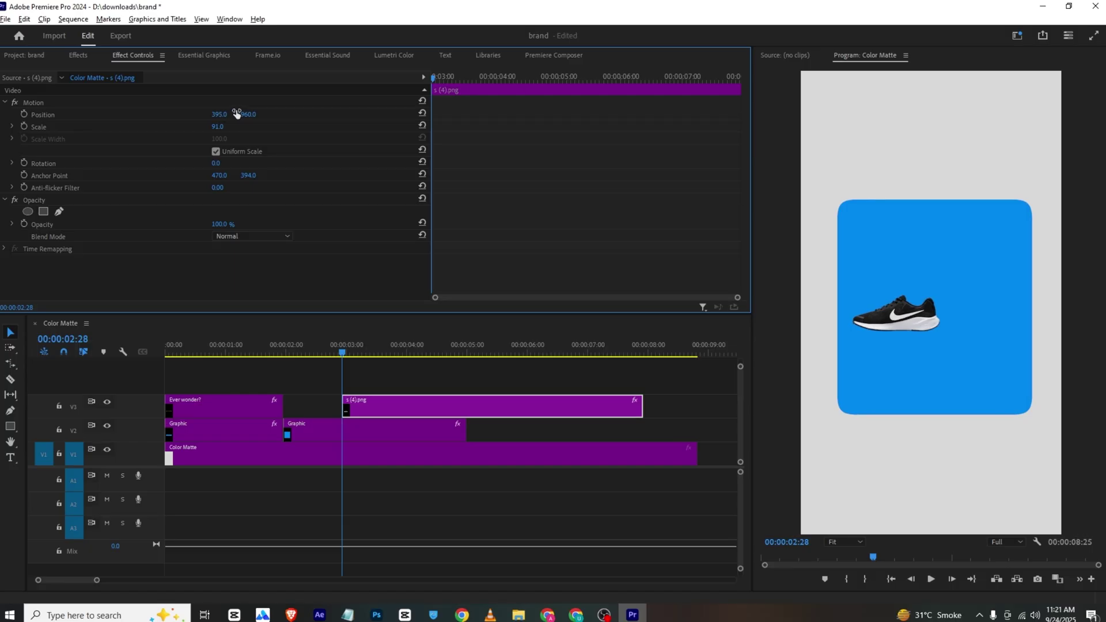
left_click_drag(249, 114, 203, 114)
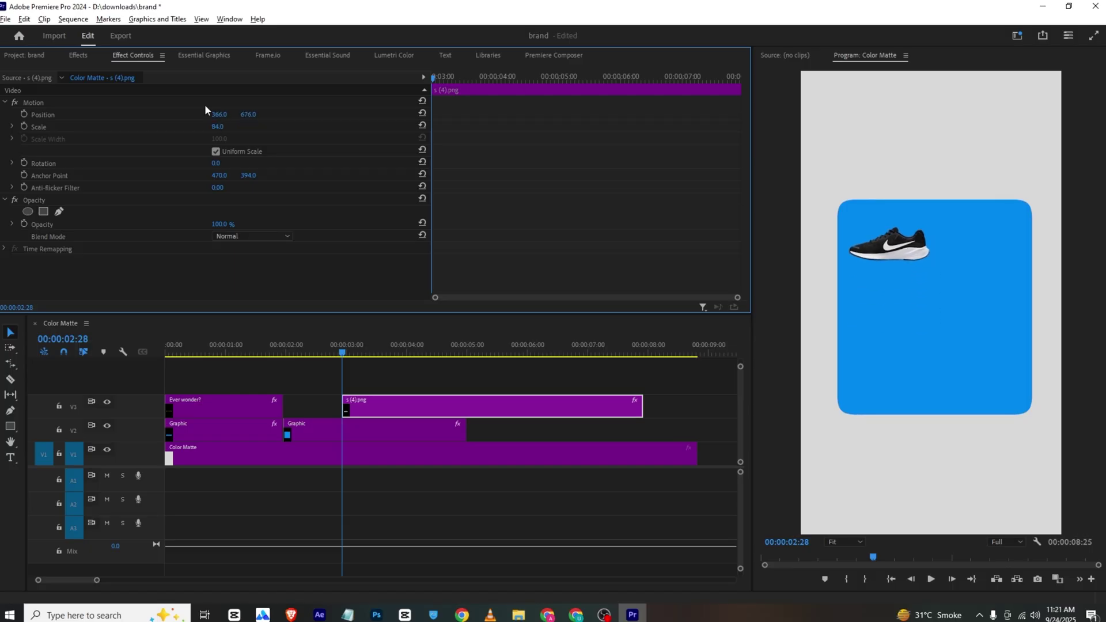
Add s (5).png above the shoe clip at 00:00:02:28, with Scale 78 and Position 762, 740
left_click(26, 56)
left_click(217, 231)
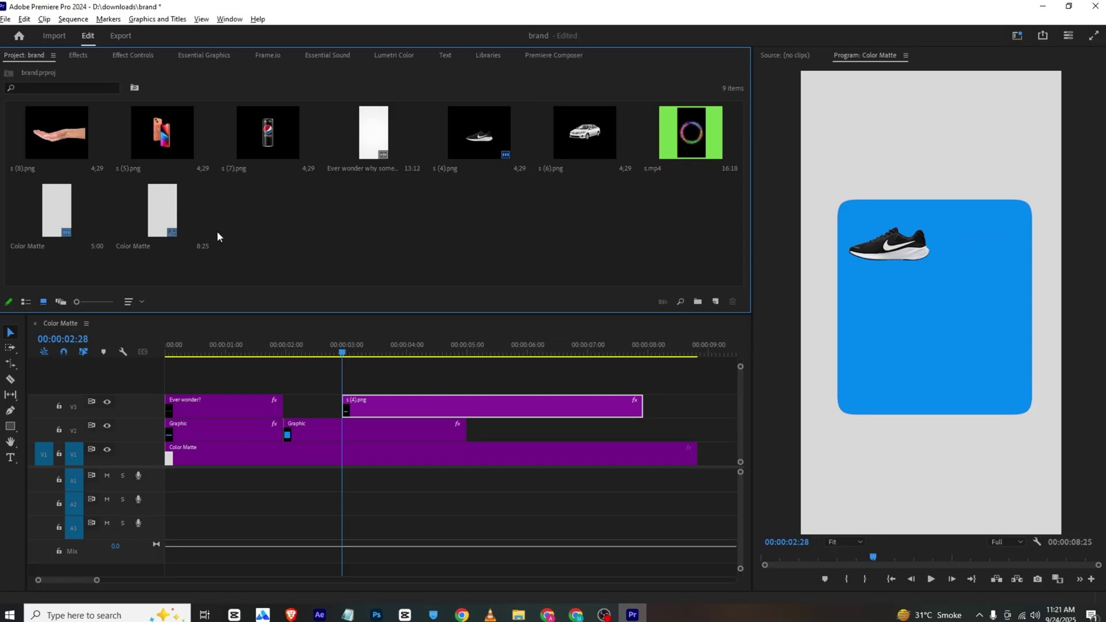
left_click(167, 150)
left_click_drag(293, 300, 342, 377)
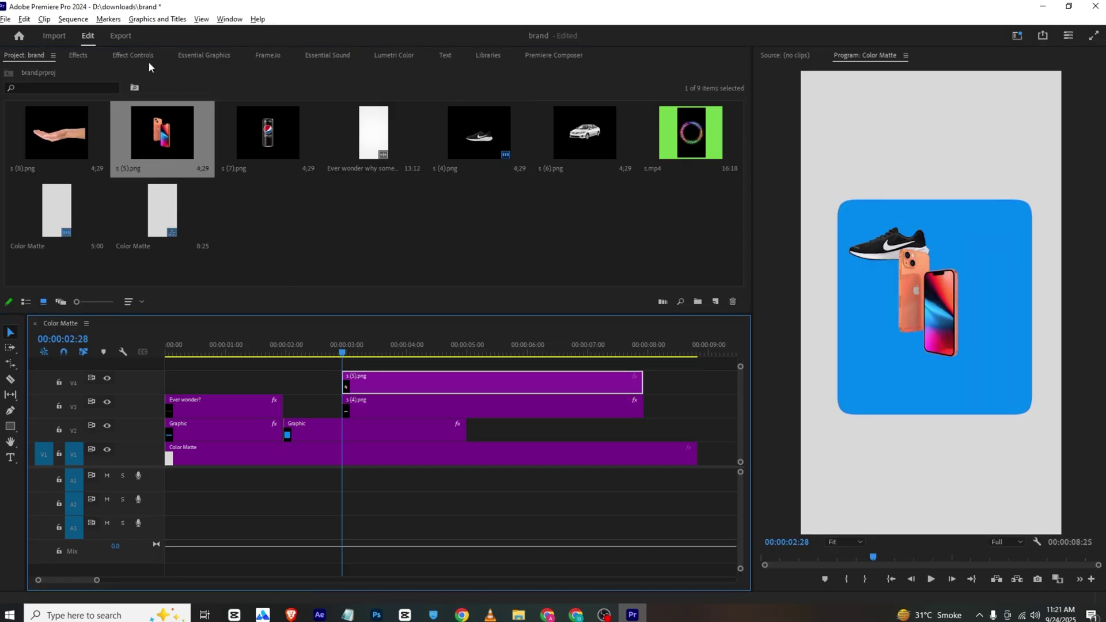
left_click(134, 56)
left_click_drag(218, 126, 107, 117)
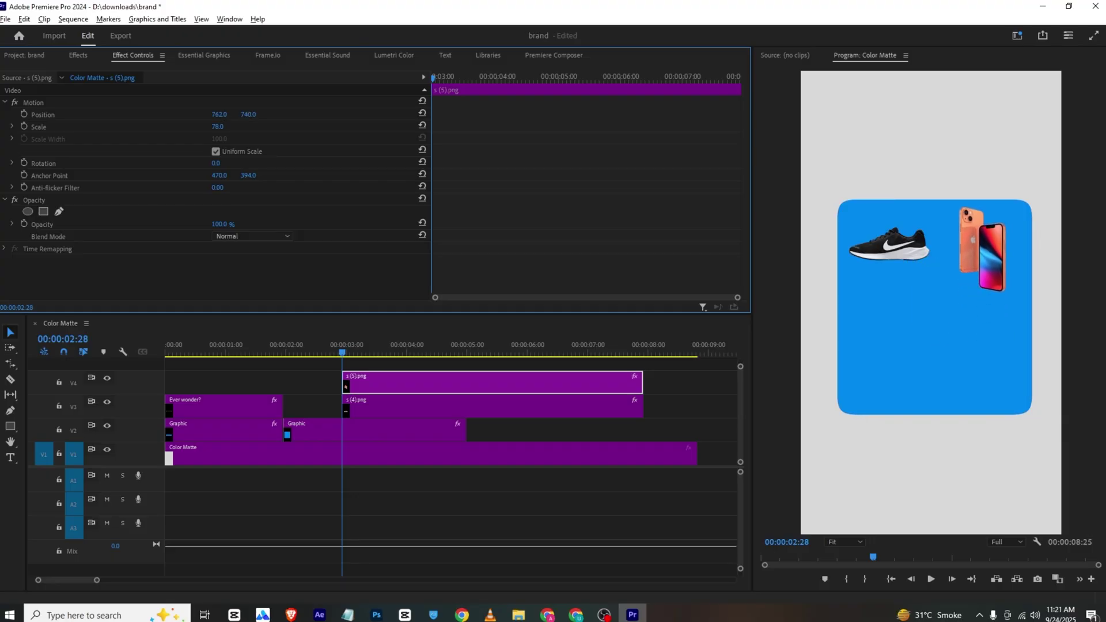
Stack s (6).png and s (7).png above at 00:00:02:28, with the car lower left and the Pepsi can at 739, 1148, Scale 71
left_click(34, 55)
left_click(478, 247)
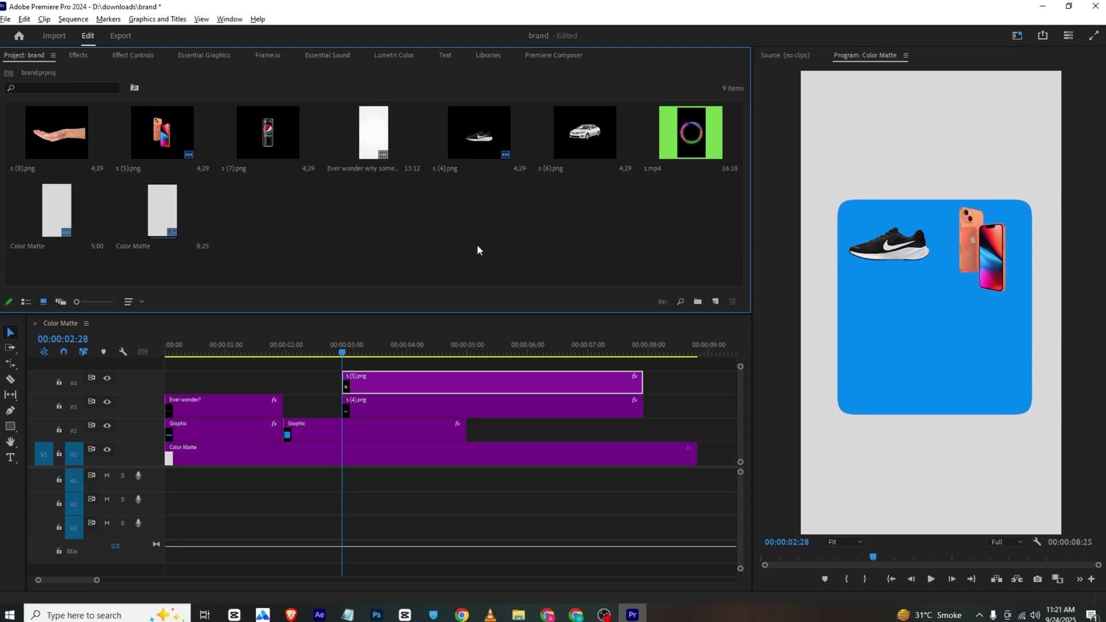
left_click_drag(599, 139, 347, 364)
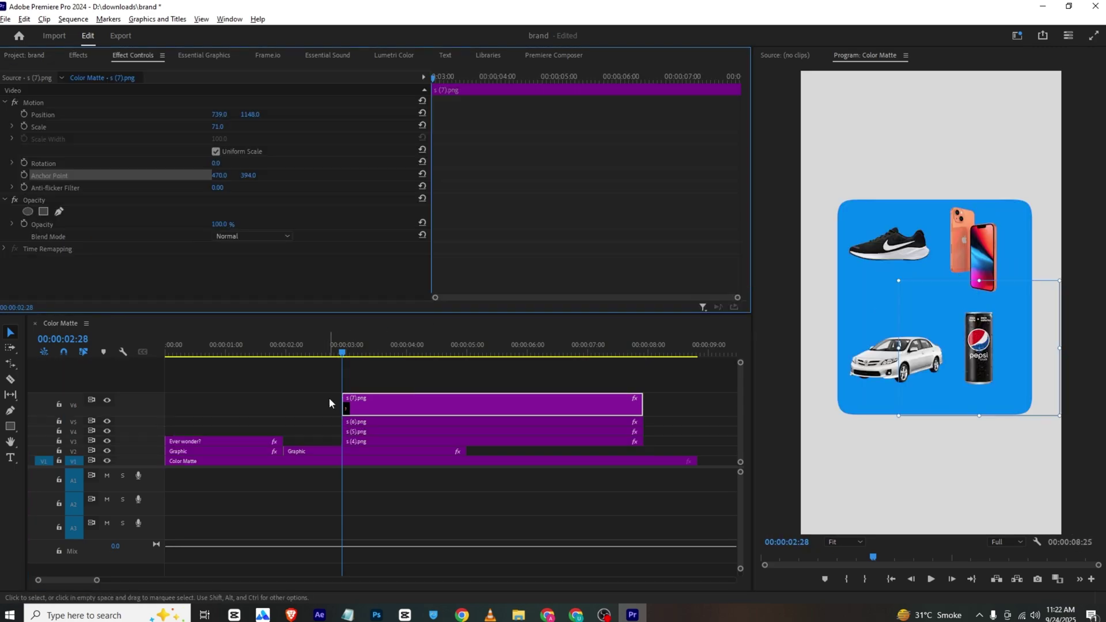
Switch to VLC media player and check the product labels in the reference video
left_click(327, 379)
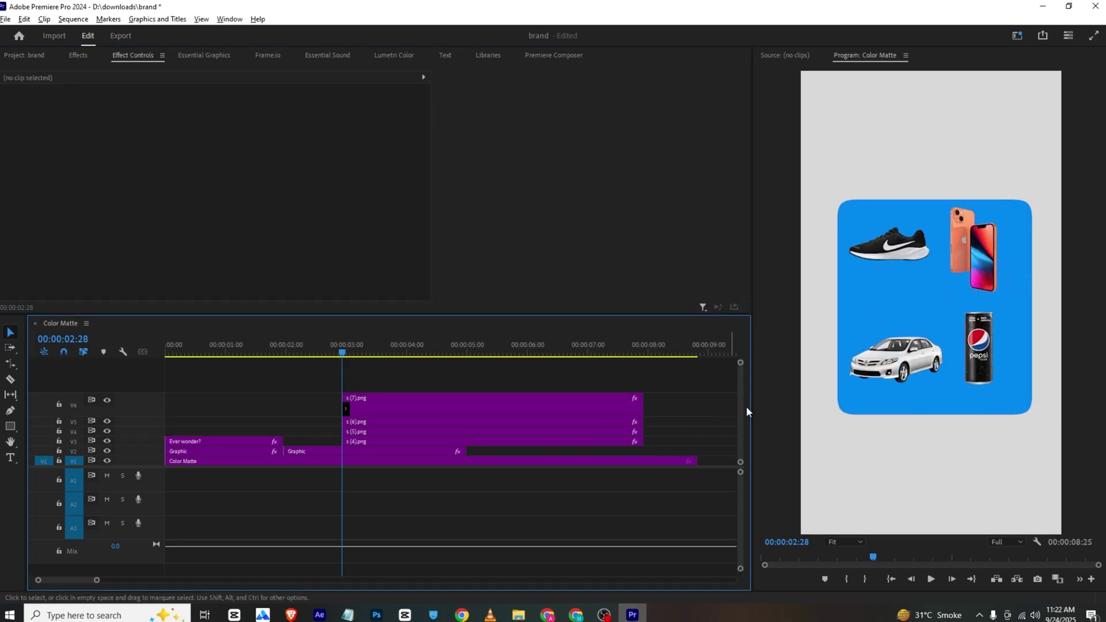
left_click_drag(740, 368, 741, 365)
left_click(489, 614)
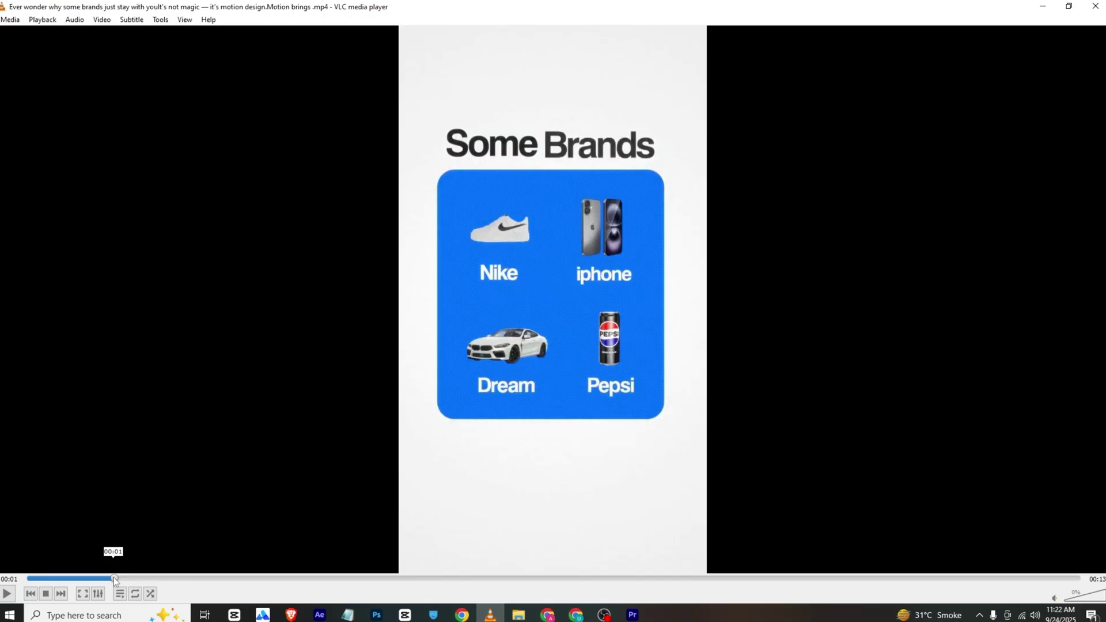
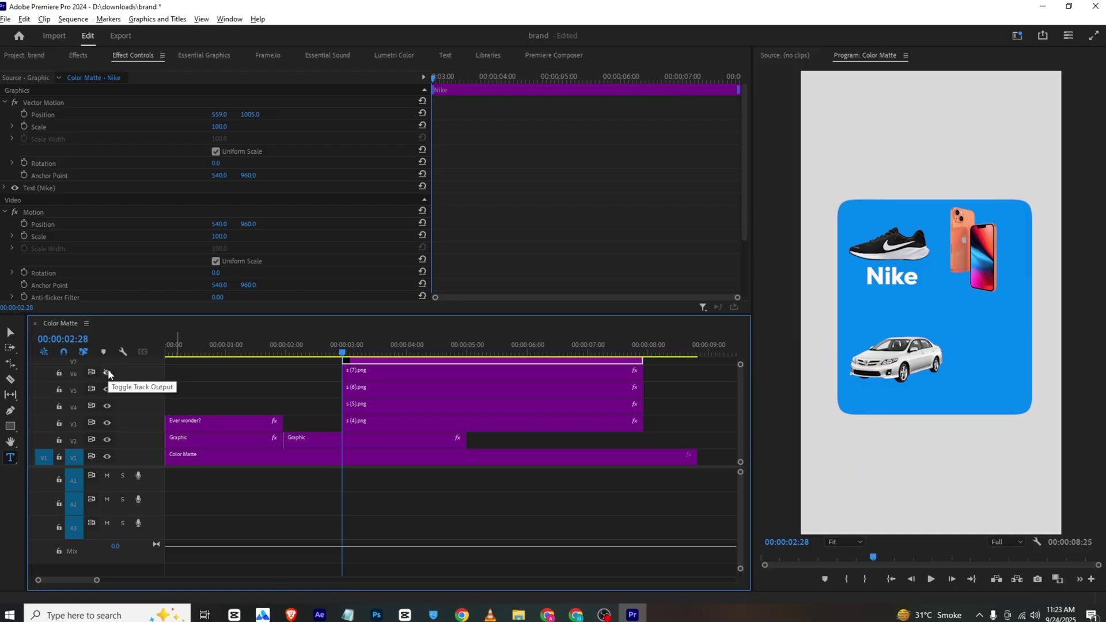
Turn the Pepsi can's V6 track output back on and nest the "Nike" text together with the s (4).png shoe clip
left_click(107, 372)
left_click(381, 421)
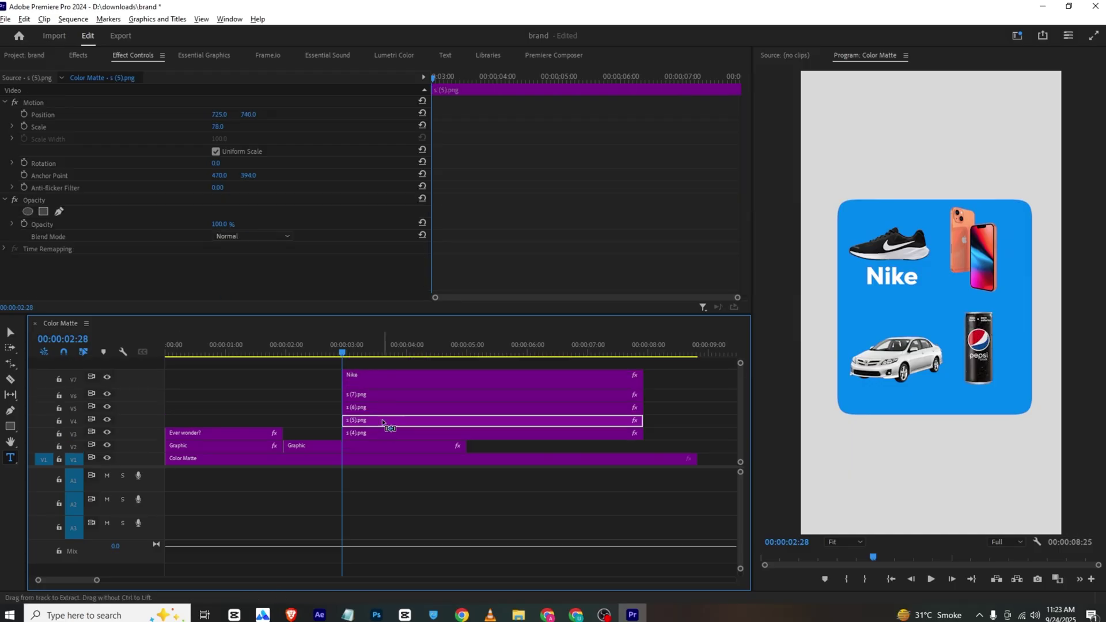
left_click(382, 431)
left_click(390, 385)
right_click(391, 394)
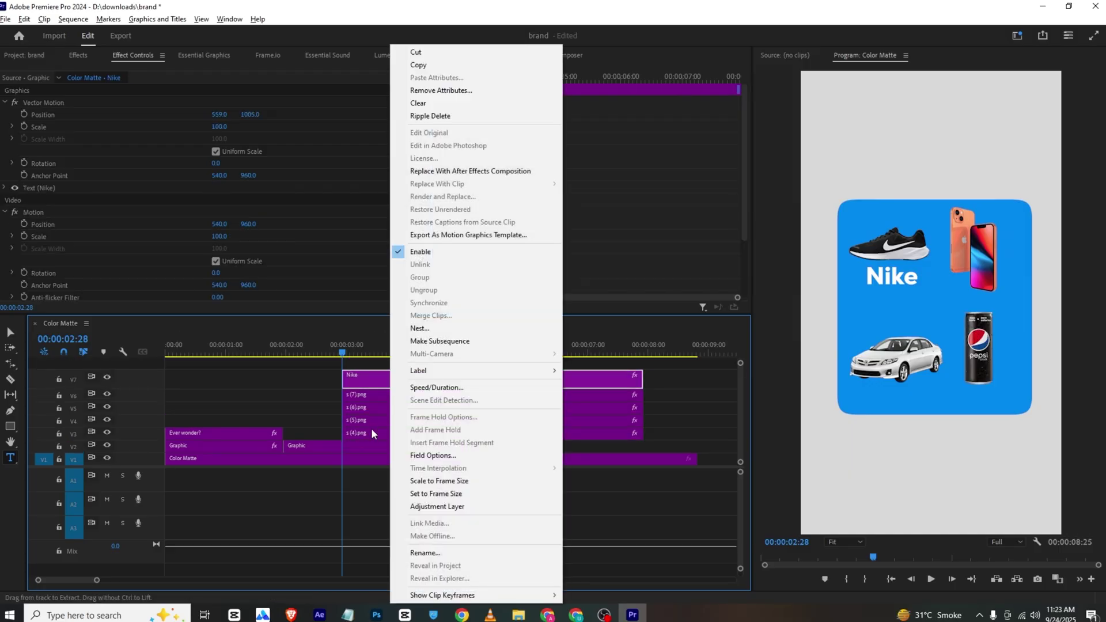
left_click(371, 429, "shift")
right_click(375, 432)
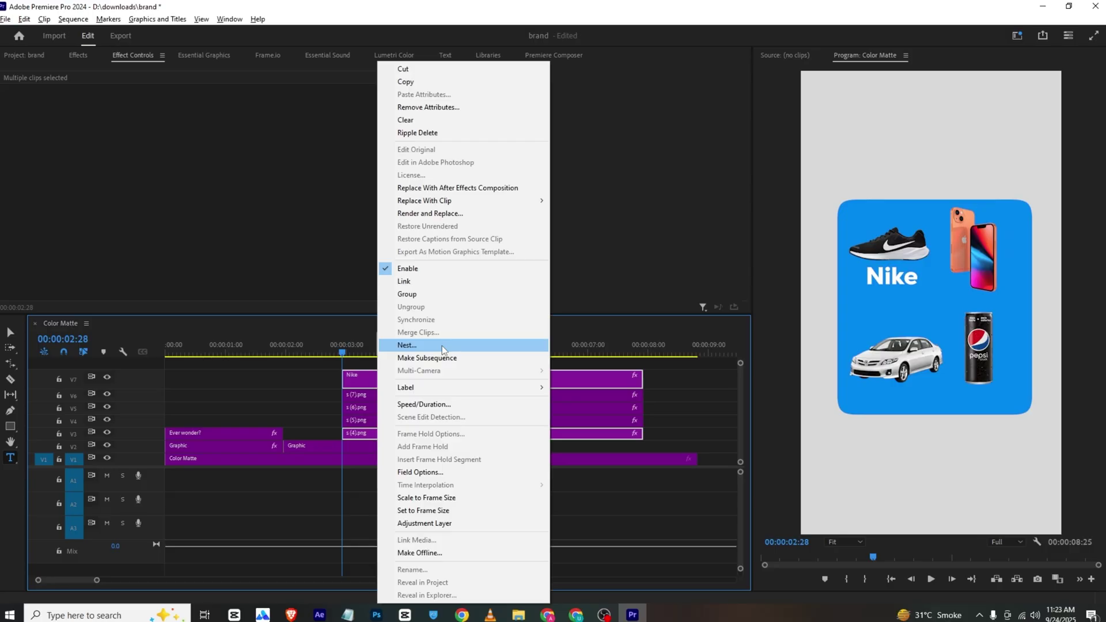
left_click(441, 346)
left_click(534, 322)
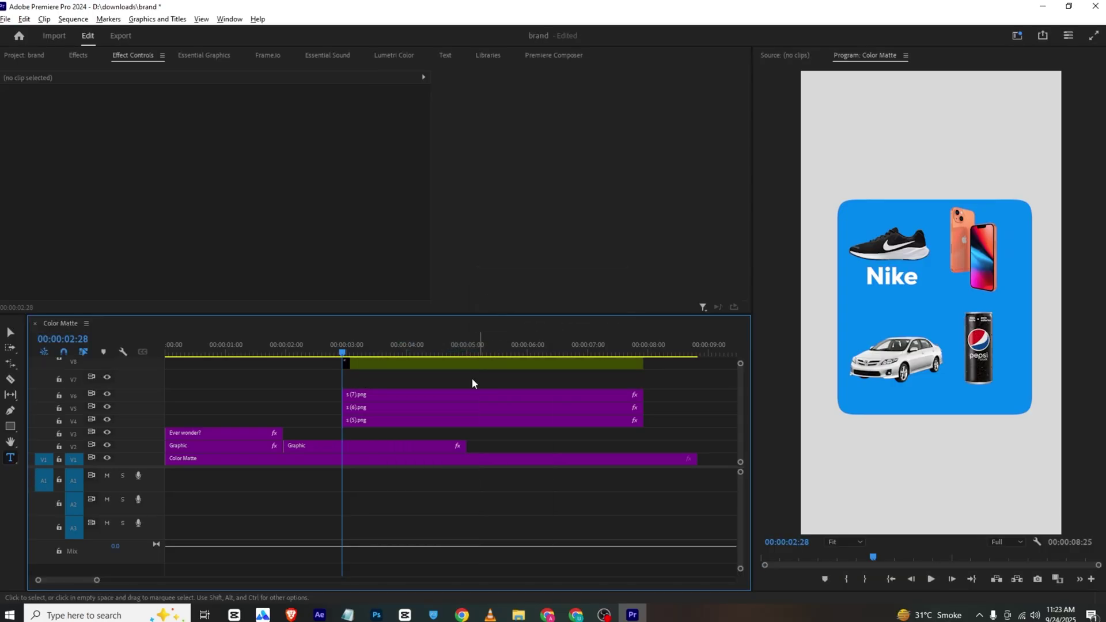
left_click(365, 367)
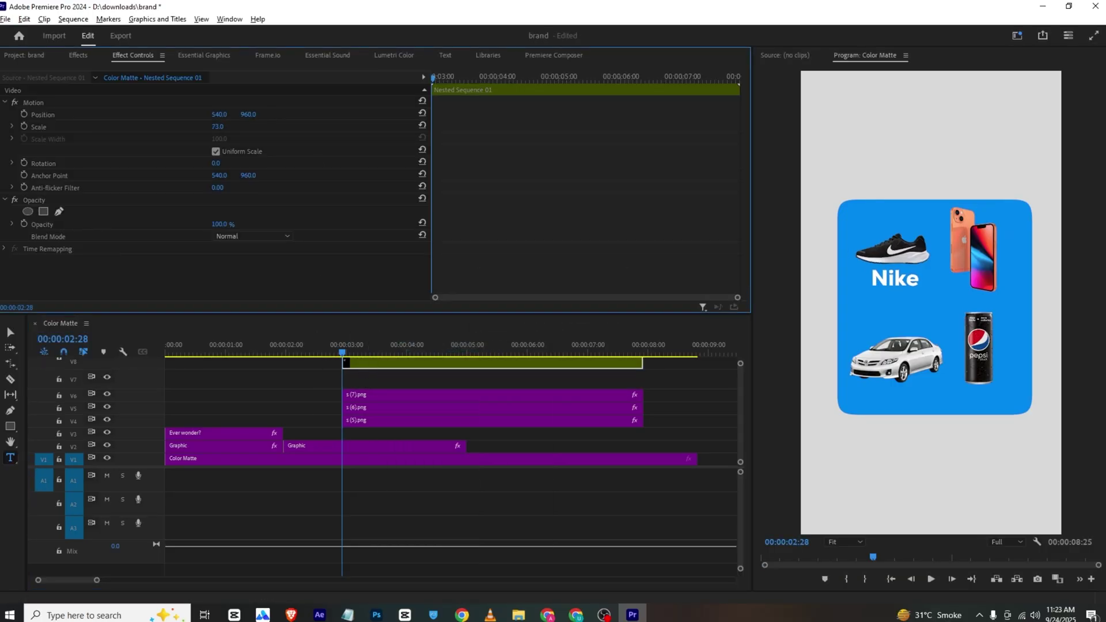
Keyframe the Nike nest's Scale from 36 at 00:00:02:28 up to 100 nearly two seconds later
left_click_drag(245, 127, 227, 128)
key("ctrl+z")
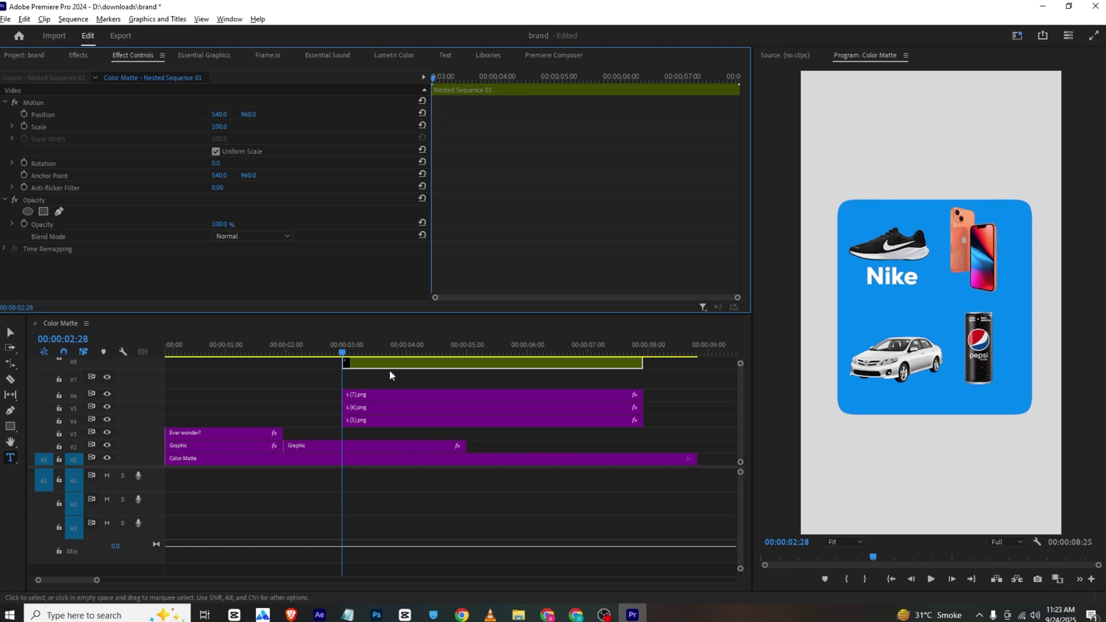
left_click(24, 126)
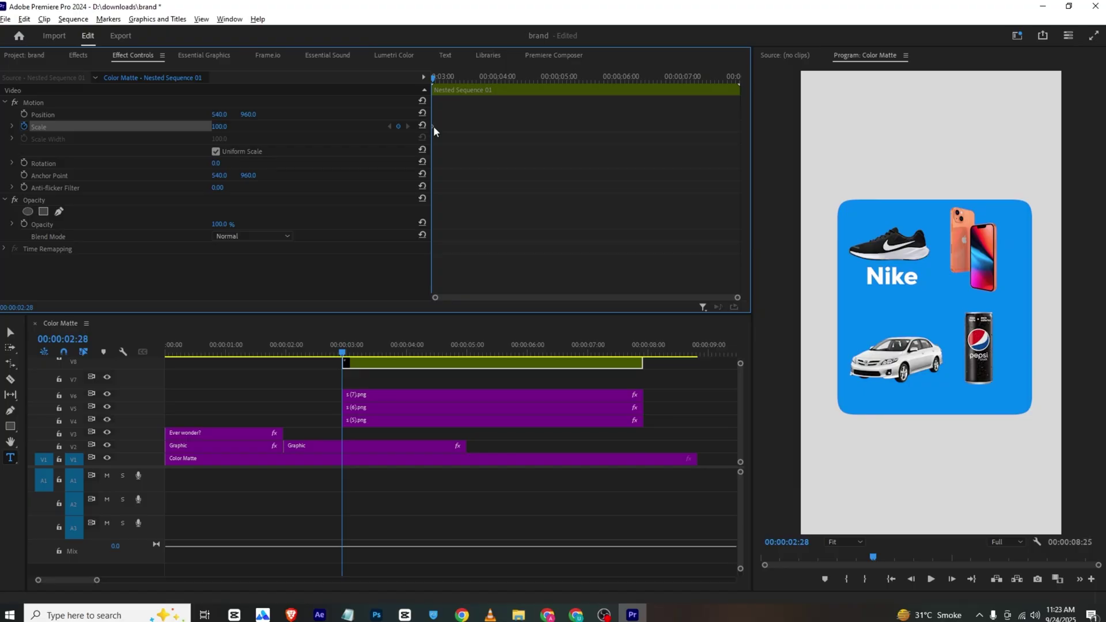
left_click_drag(434, 126, 541, 138)
left_click_drag(225, 132, 168, 131)
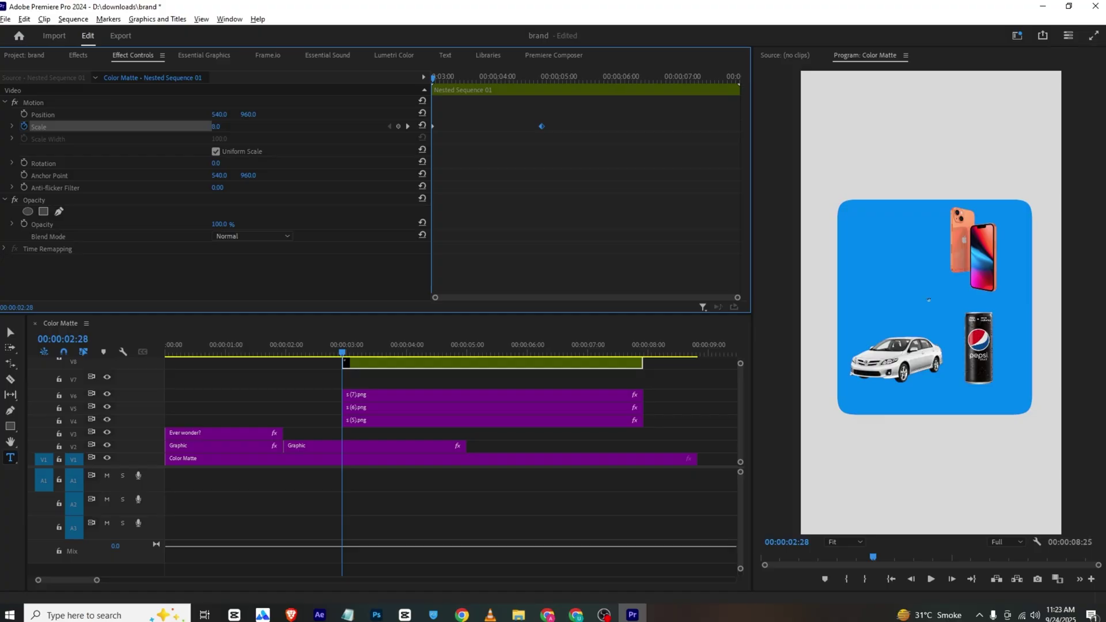
left_click_drag(71, 164, 86, 164)
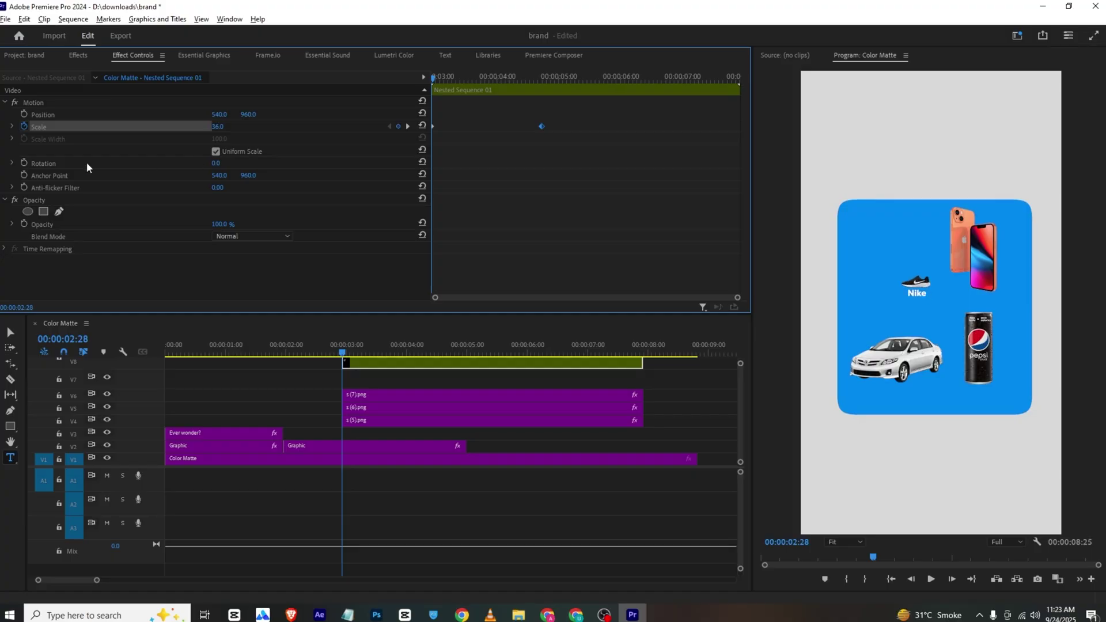
left_click(58, 179)
left_click_drag(927, 297, 881, 266)
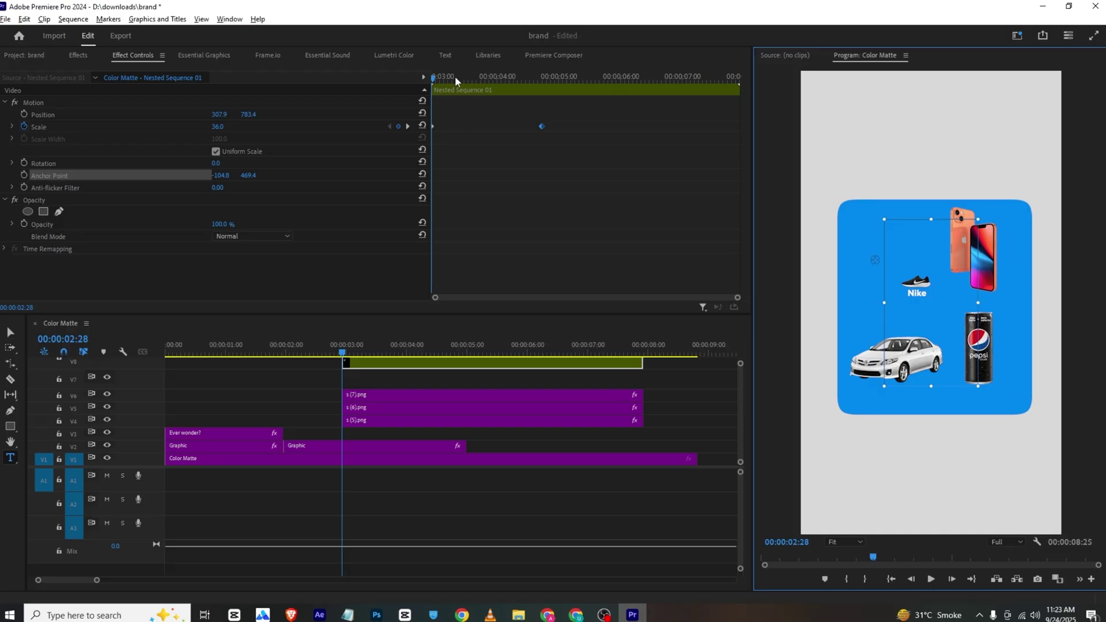
left_click_drag(455, 76, 400, 76)
key("ctrl+z")
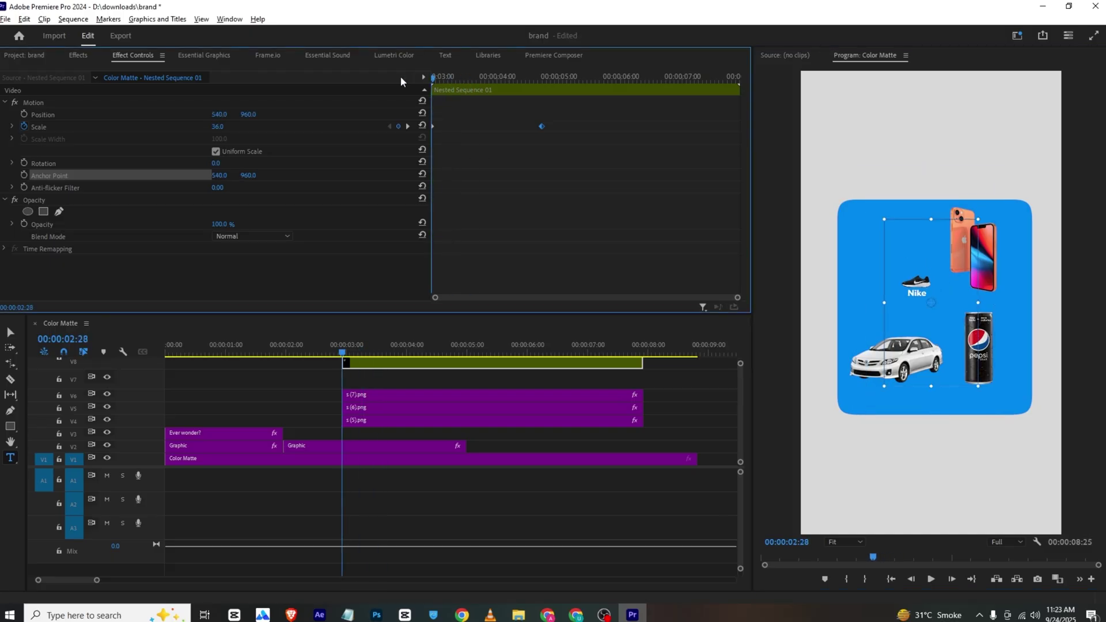
Save the project, shift the Nike nest's second Scale keyframe to about 00:00:03:24, apply Ease In to the Scale keyframes and preview the animation
key("ctrl+s")
key("space")
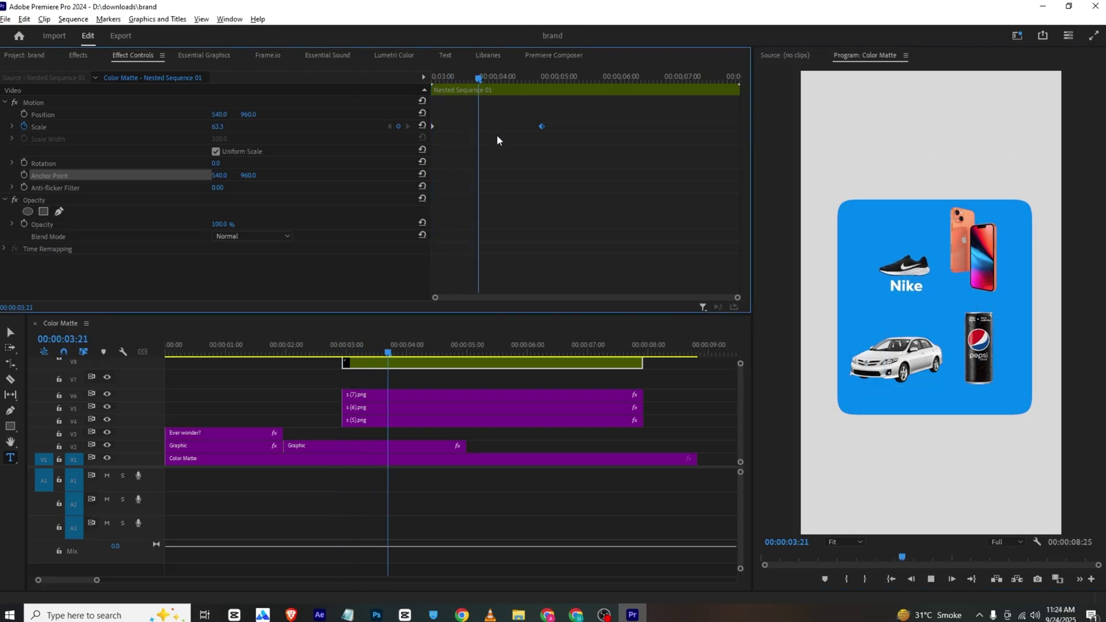
key("space")
left_click_drag(542, 126, 489, 132)
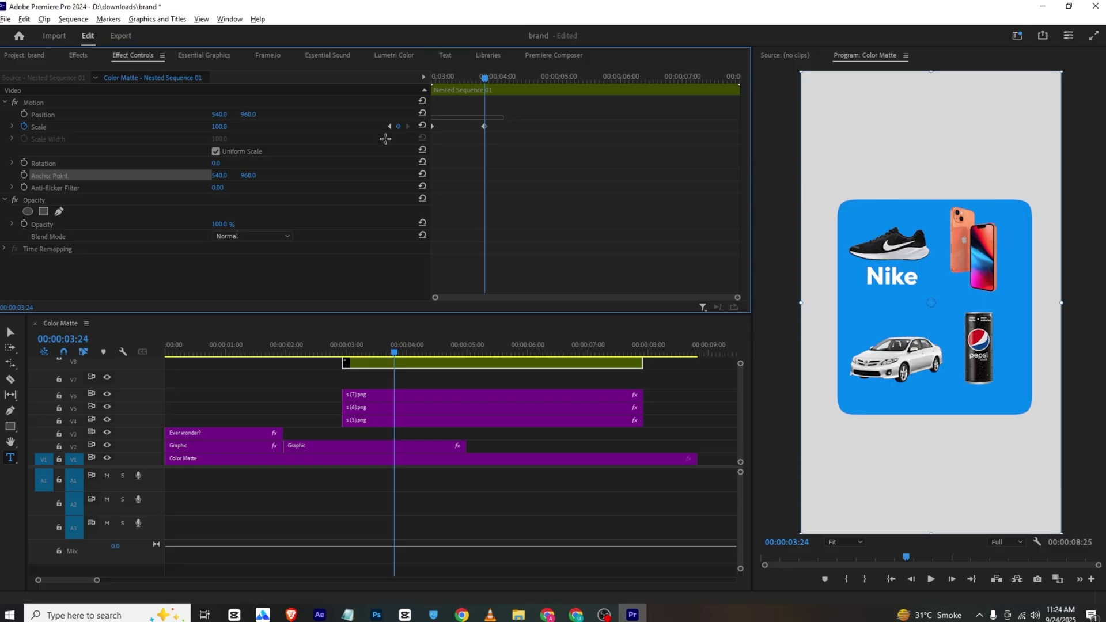
right_click(484, 126)
left_click(513, 290)
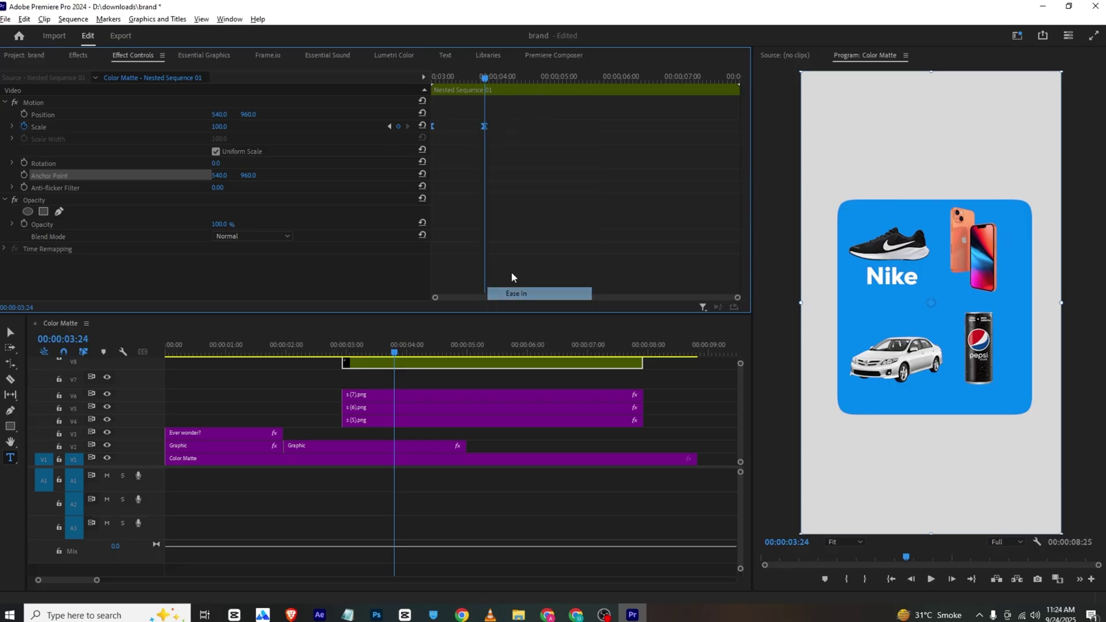
left_click(447, 79)
key("space")
key("space")
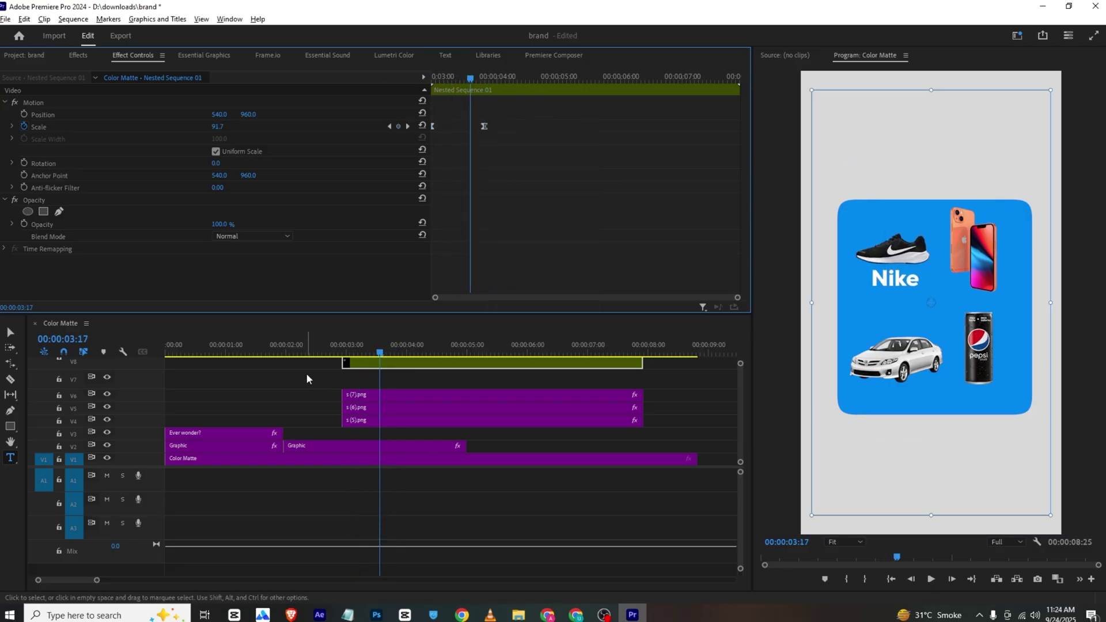
Move the Nike nest down to V7, starting at about 00:00:02:15, and play the sequence to check its timing
left_click_drag(311, 350, 320, 378)
key("space")
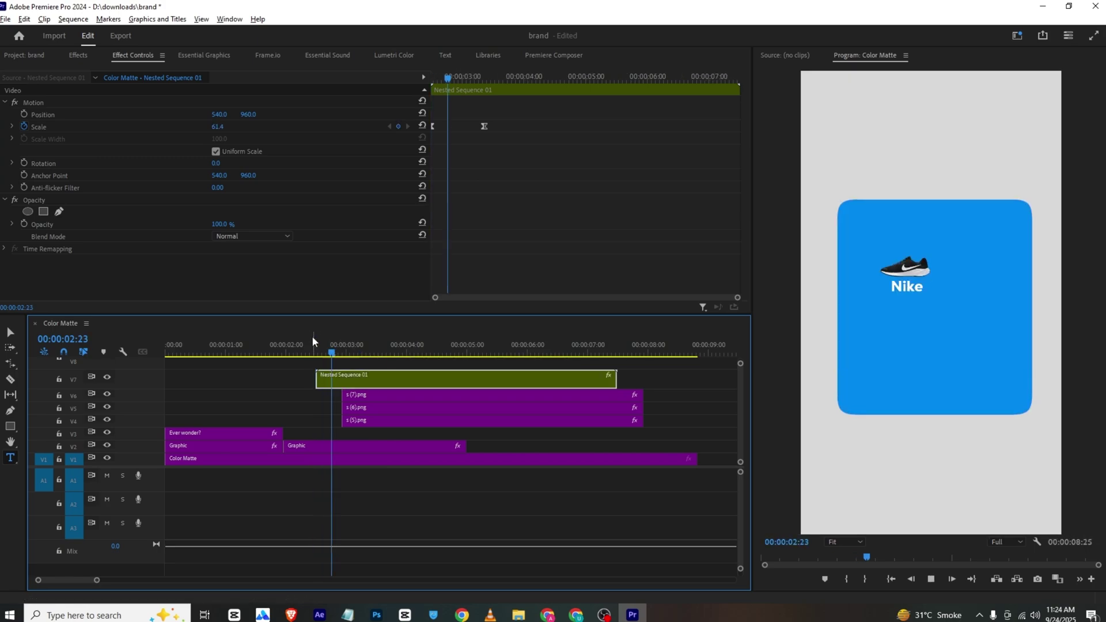
key("space")
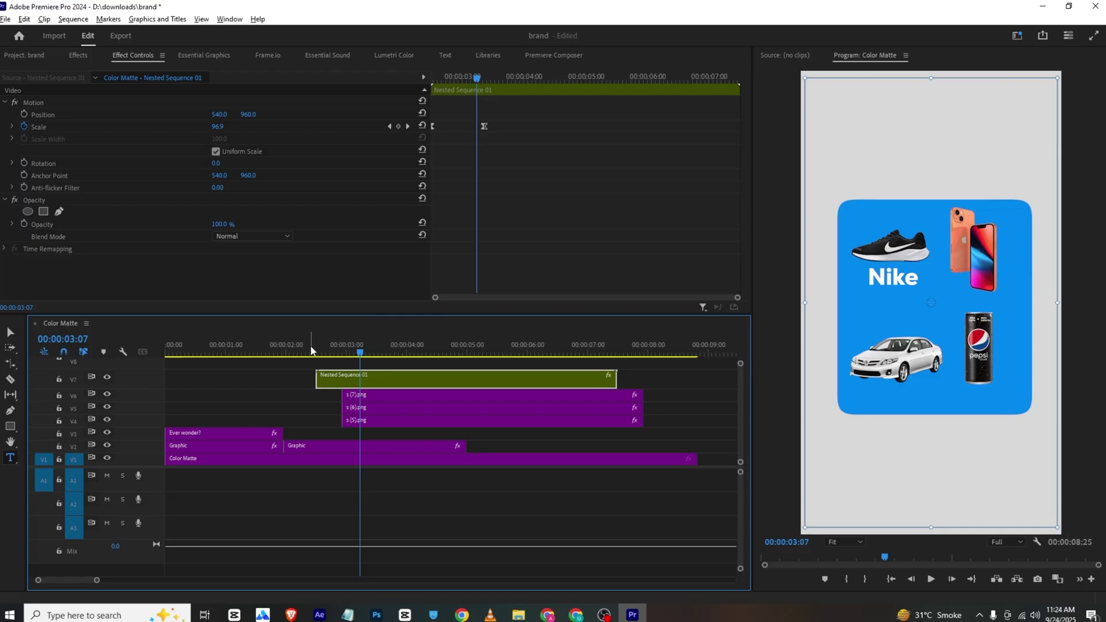
left_click_drag(360, 351, 95, 358)
key("space")
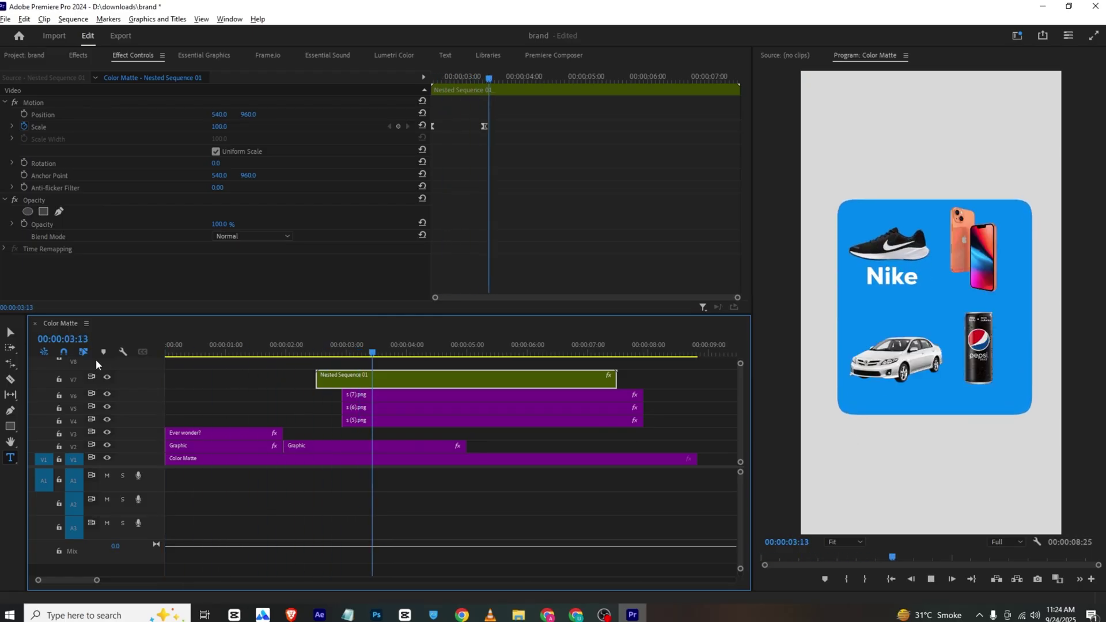
key("space")
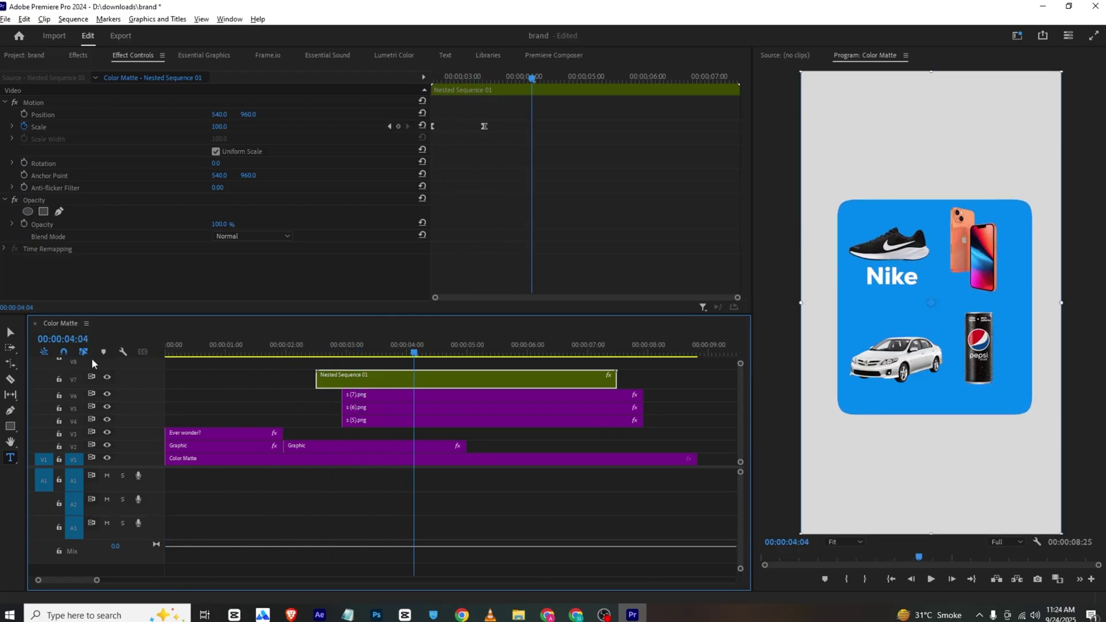
Open Nested Sequence 01 and copy its "Nike" text clip
left_click_drag(320, 381, 322, 382)
double_click(330, 382)
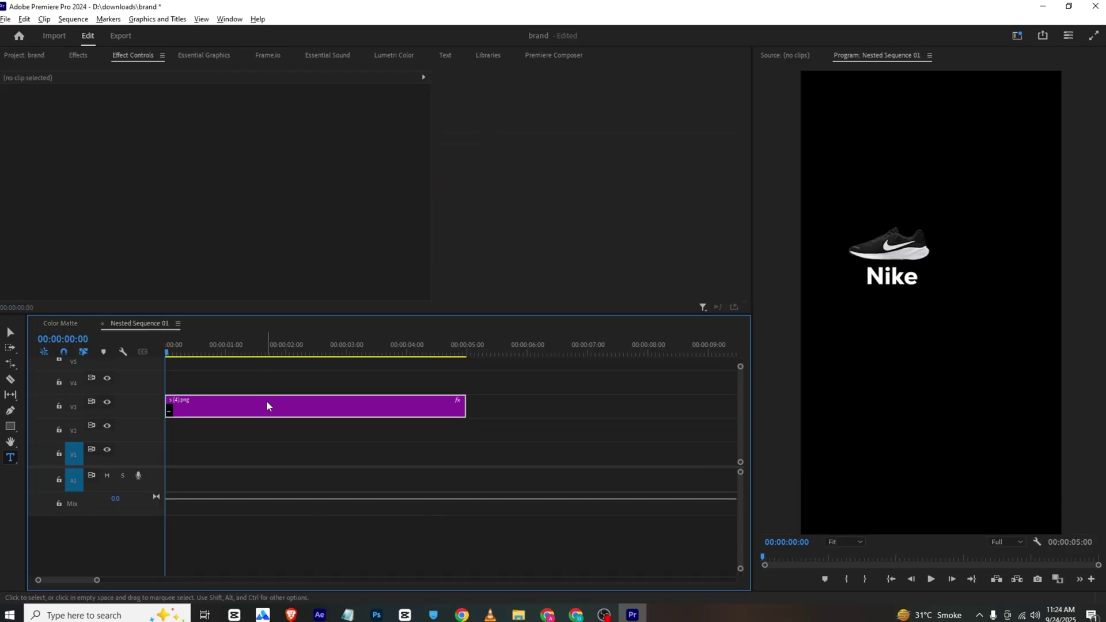
left_click(274, 399)
left_click_drag(740, 366, 740, 361)
left_click(192, 403)
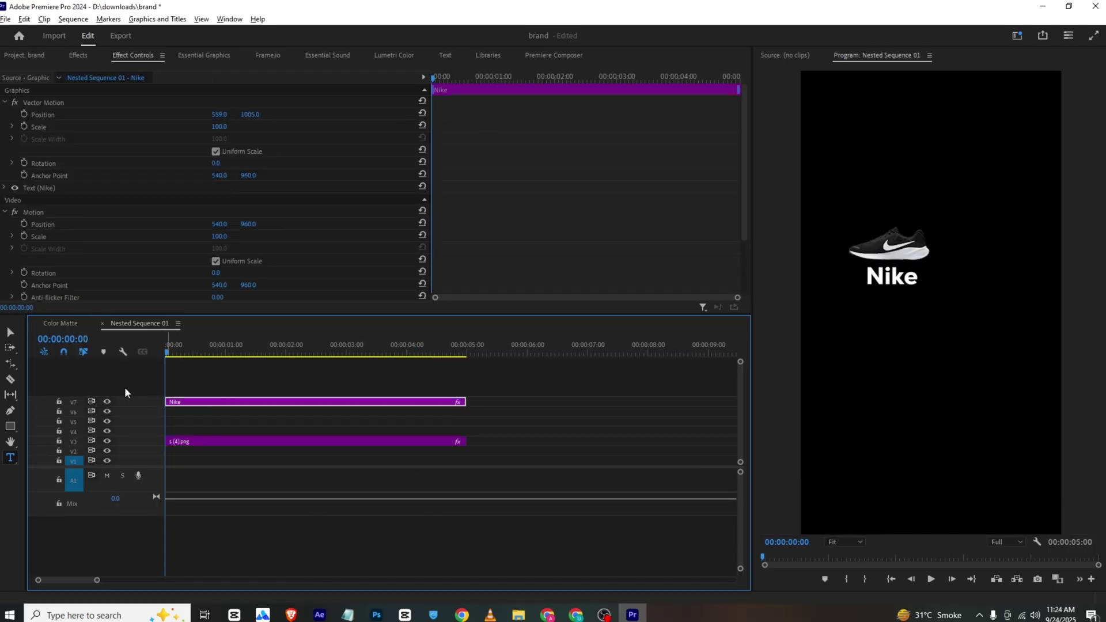
Paste the "Nike" text into the Color Matte sequence and place it on V3 below s (5).png at 00:00:02:28
left_click(54, 324)
left_click(643, 362)
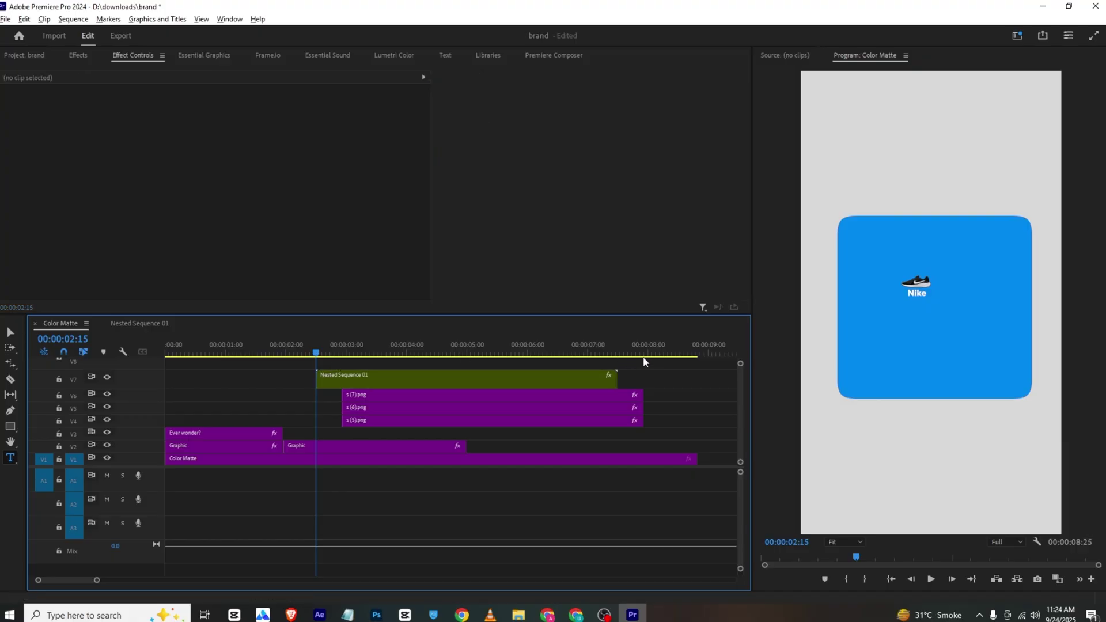
left_click(651, 353)
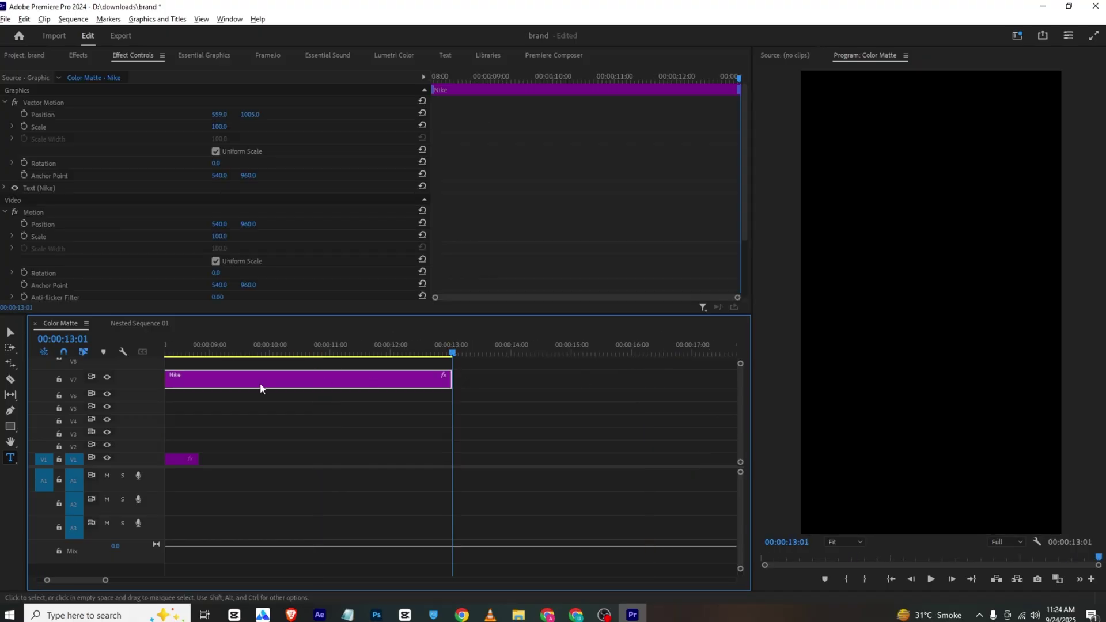
left_click_drag(92, 582, 69, 582)
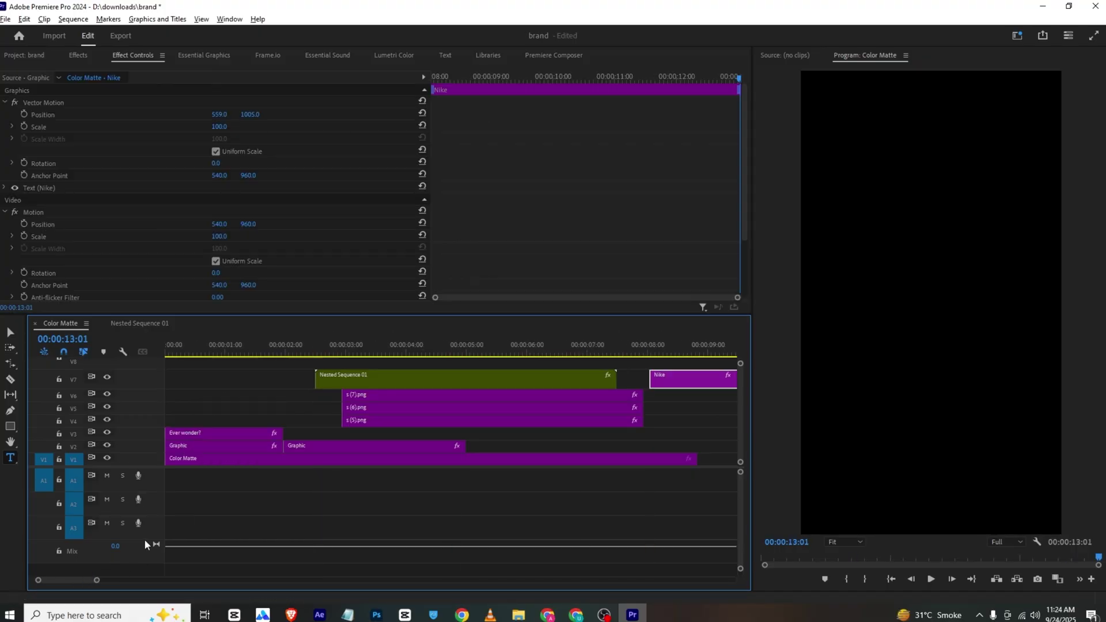
left_click_drag(682, 382, 375, 438)
Set the s (5).png phone clip's Scale to 65 and Position to 725, 720
left_click(385, 422)
left_click_drag(404, 351, 396, 352)
left_click(107, 420)
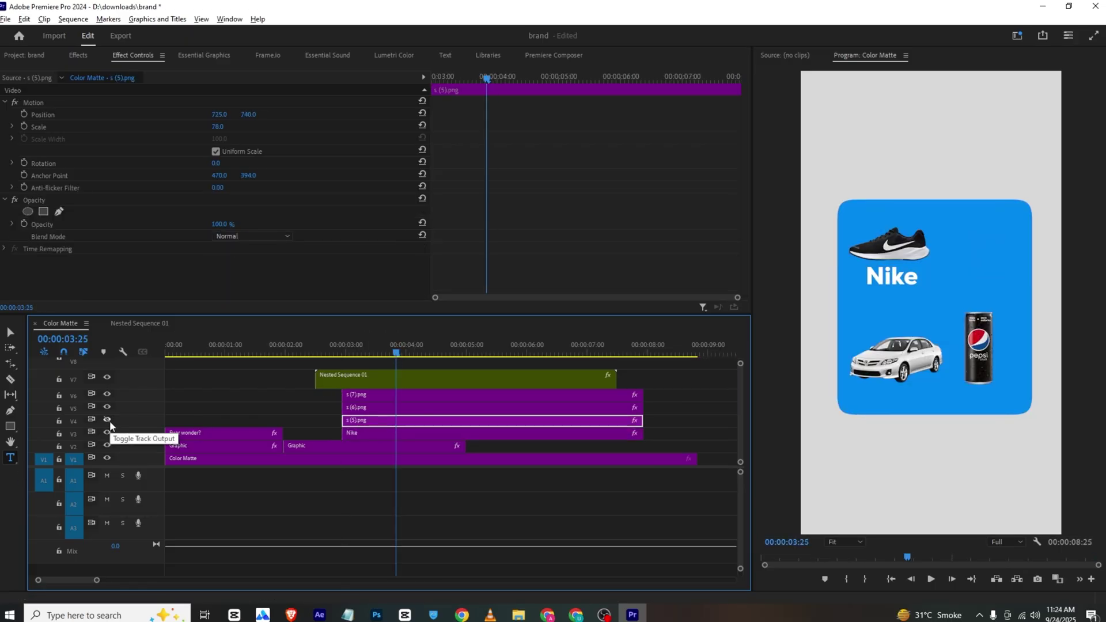
left_click(107, 420)
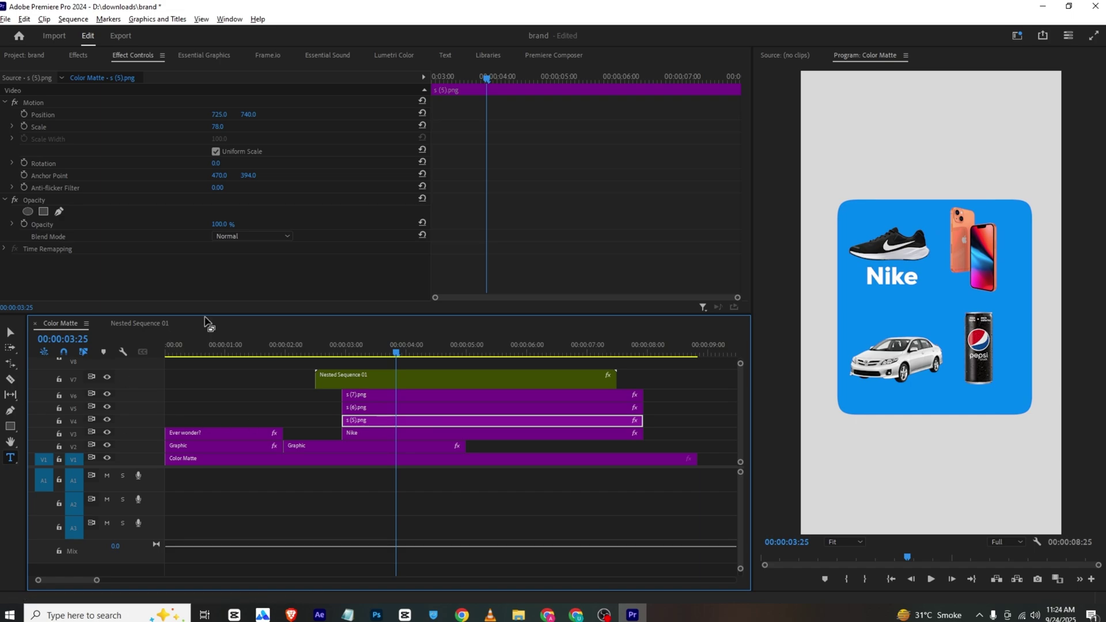
left_click_drag(218, 126, 243, 114)
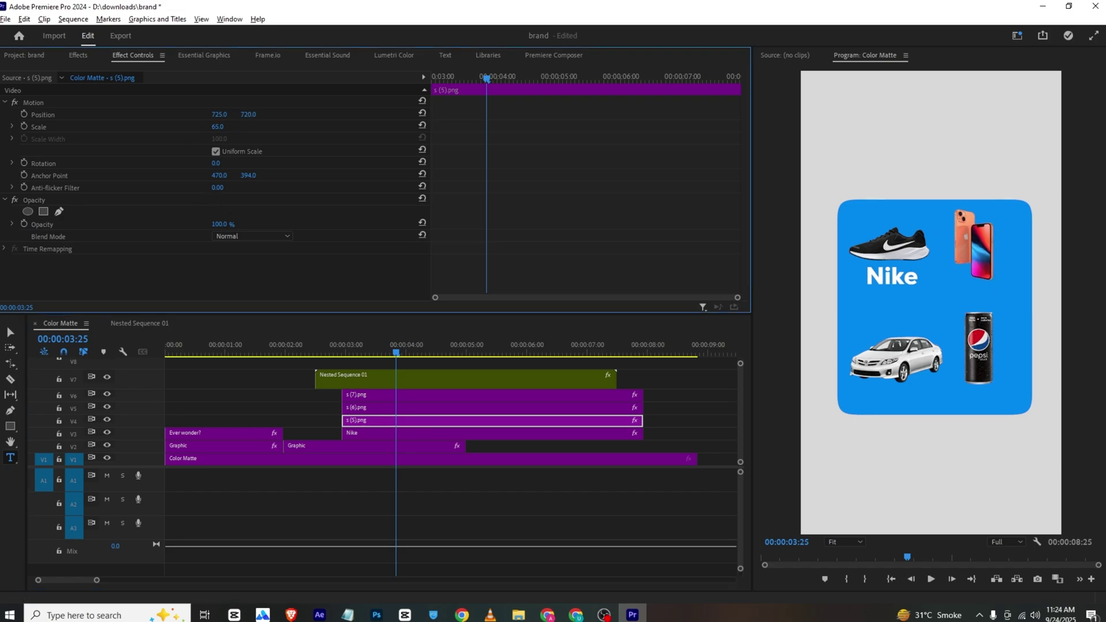
Move the pasted "Nike" text below the phone by setting its Vector Motion Position to 887, 1068
left_click(371, 435)
left_click(210, 55)
left_click(51, 91)
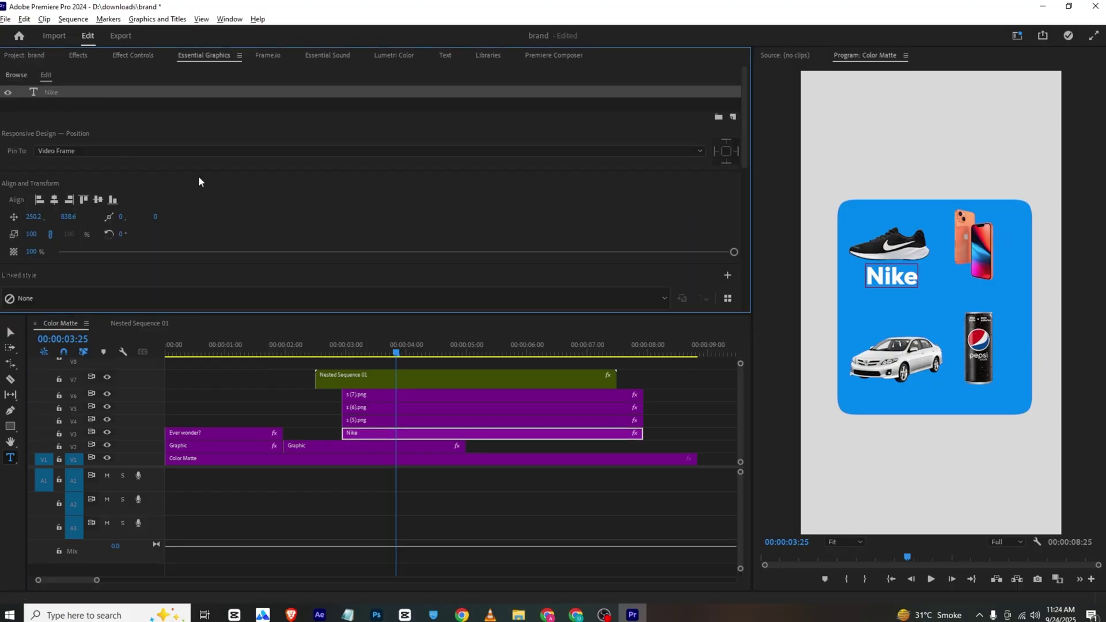
scroll(53, 242, "down", 3)
scroll(98, 237, "down", 1)
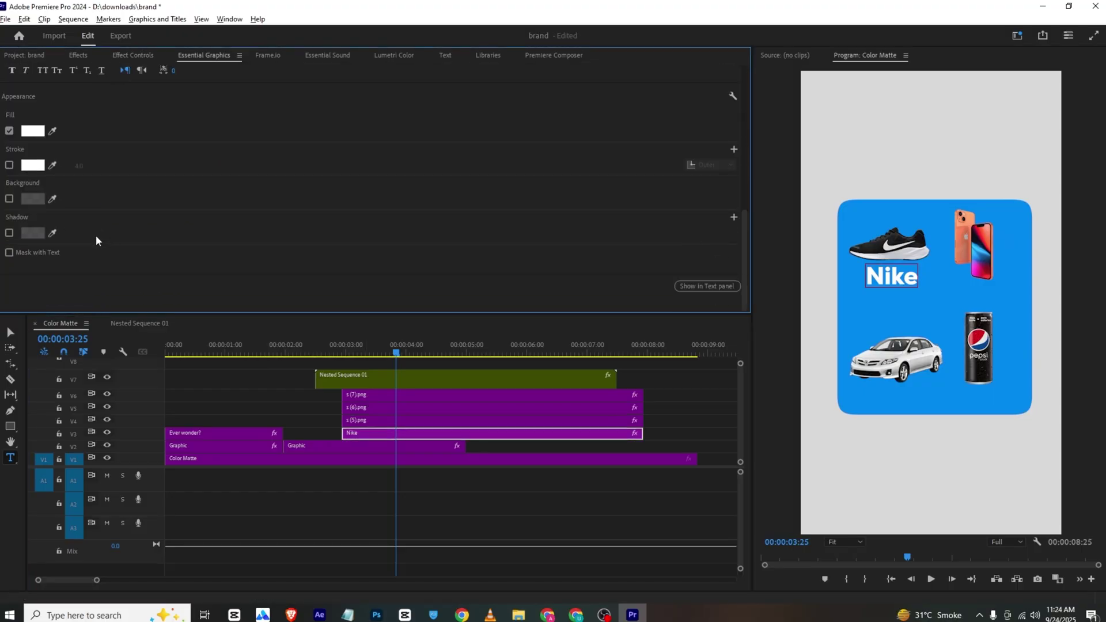
scroll(106, 225, "up", 5)
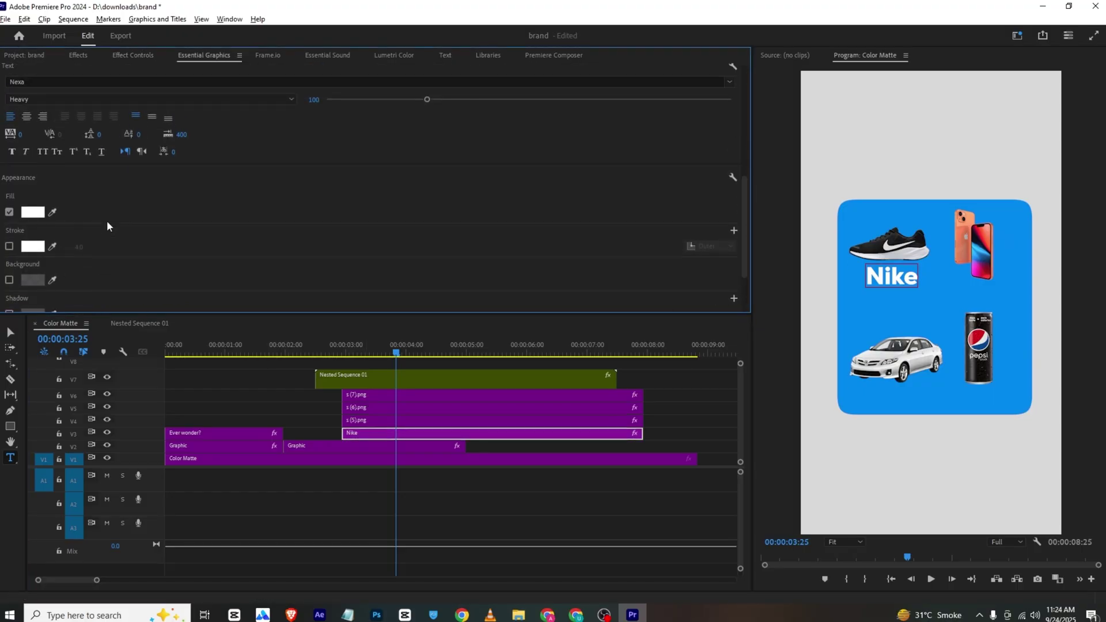
left_click(133, 57)
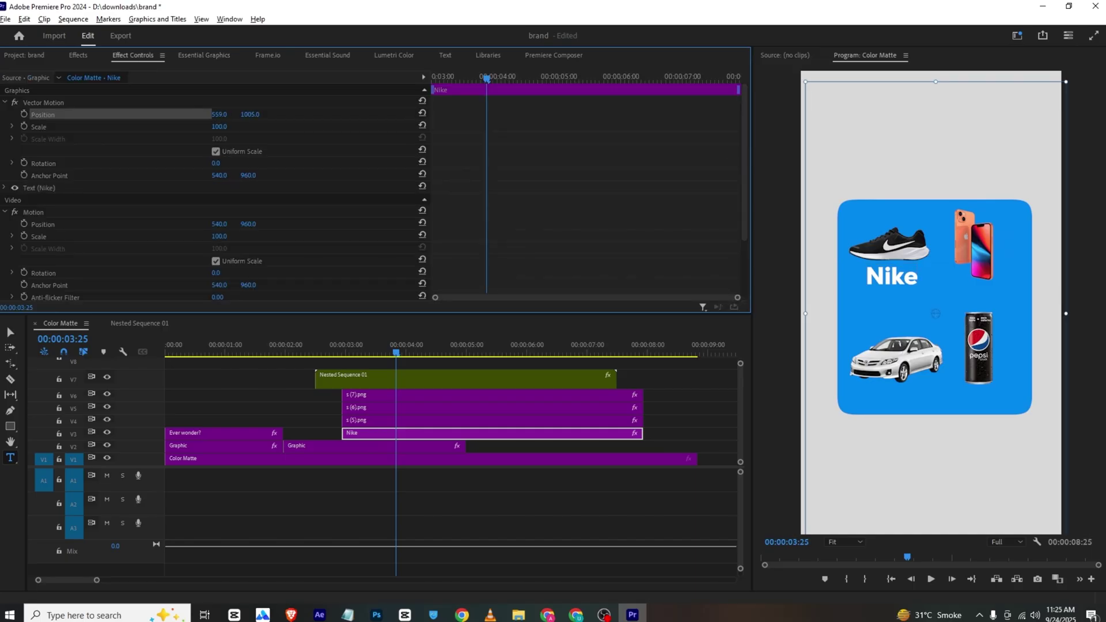
left_click_drag(219, 114, 408, 114)
mouse_move(250, 114)
left_mouse_down()
mouse_move(286, 115)
mouse_move(247, 113)
left_mouse_up()
Change the text below the phone to "iphone", checking the spelling against the reference video
left_click(981, 291)
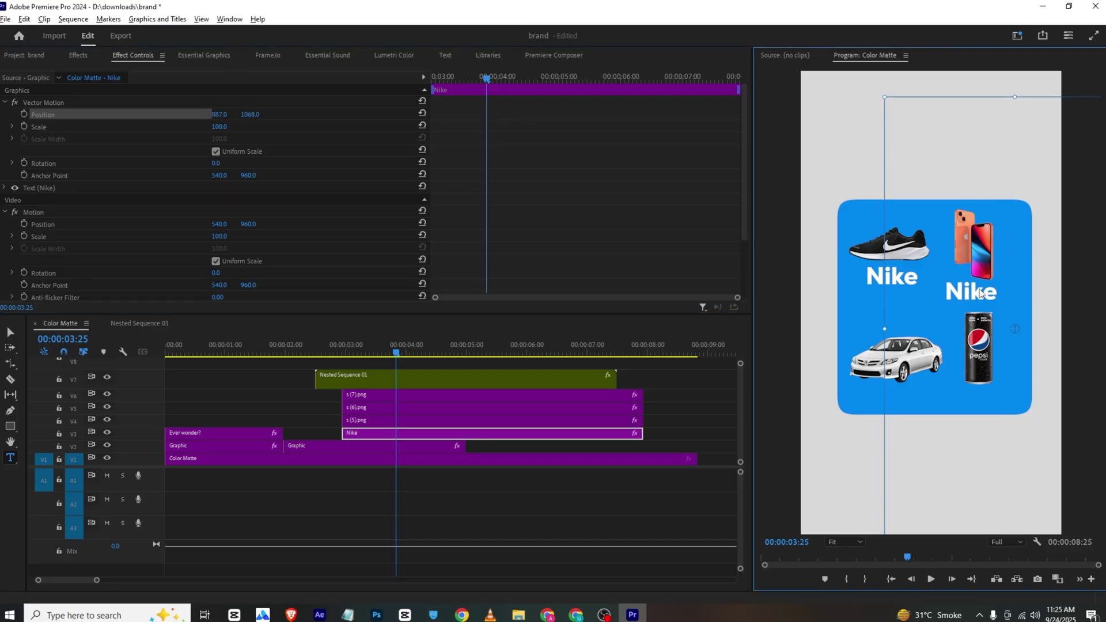
left_click(207, 56)
double_click(969, 283)
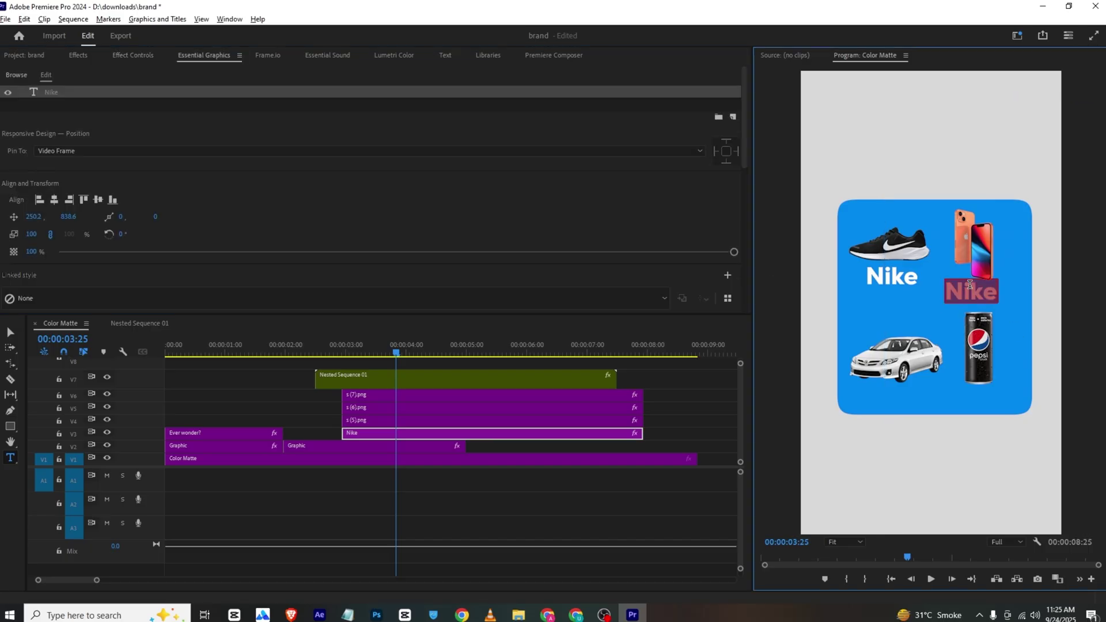
type("Iphone")
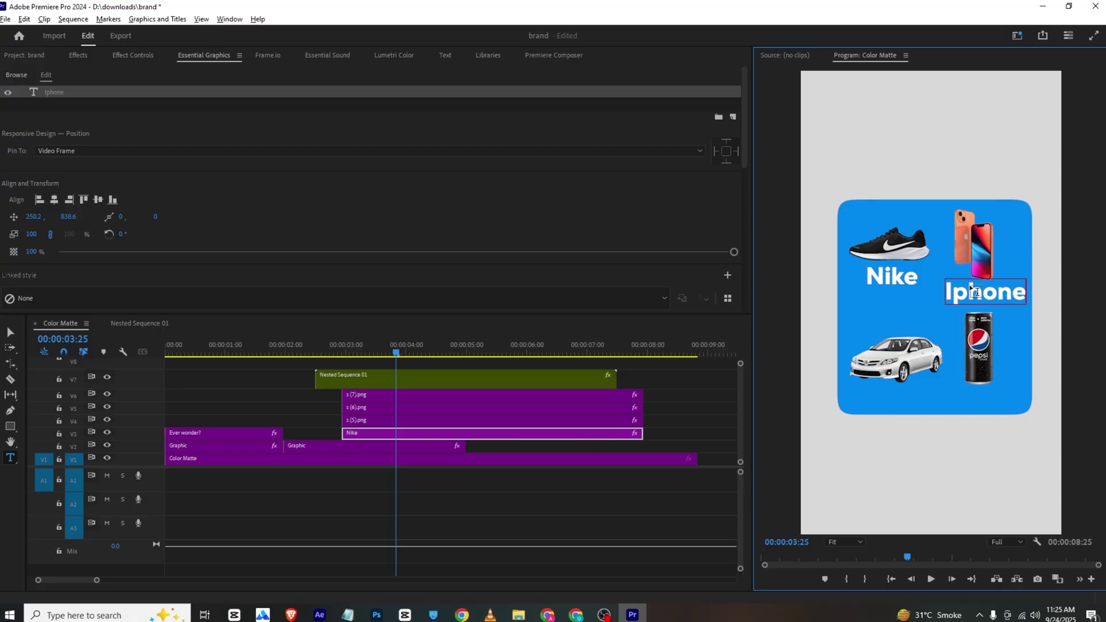
key("alt+Tab")
key("alt+Tab")
key("BackSpace")
type("i")
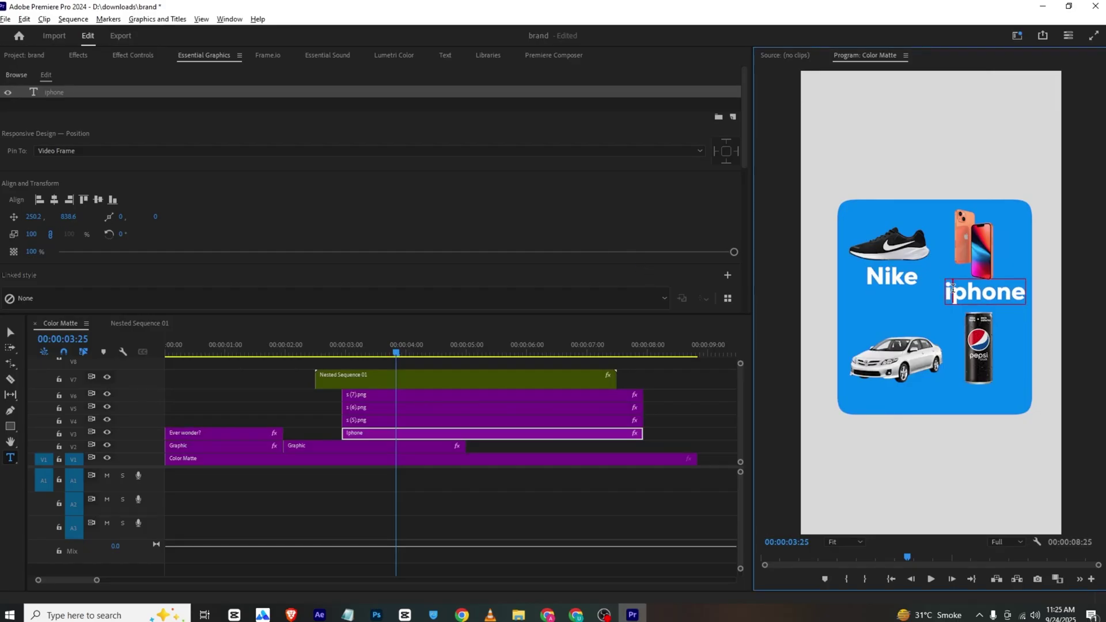
Nest the "iphone" text together with the s (5).png phone clip under the default nest name
left_click(362, 365)
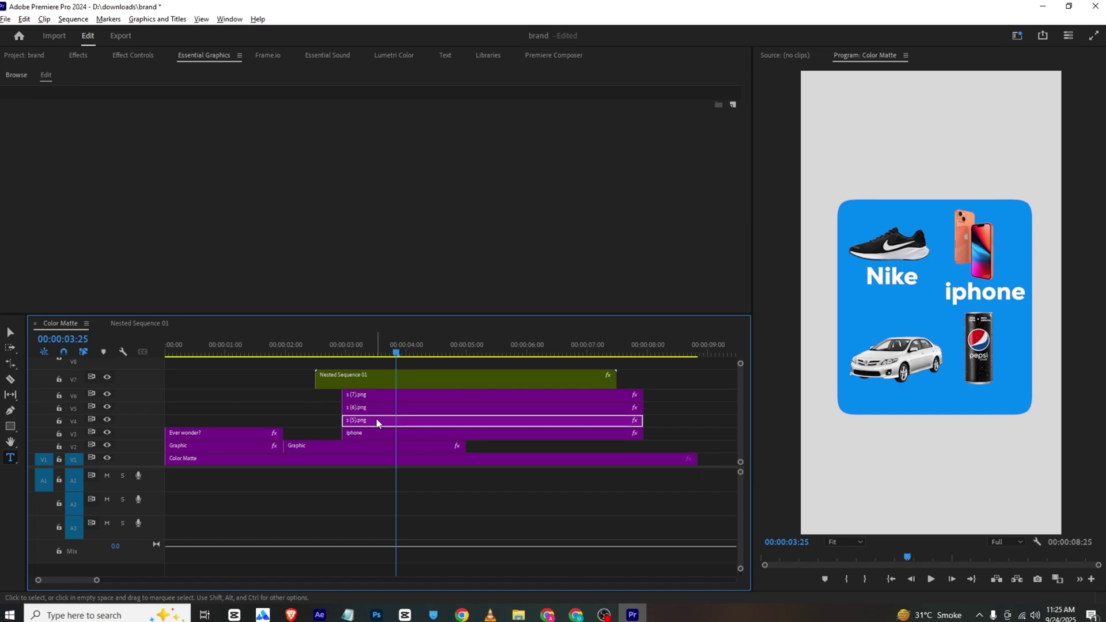
left_click(372, 432)
left_click(372, 421, "shift")
right_click(371, 423)
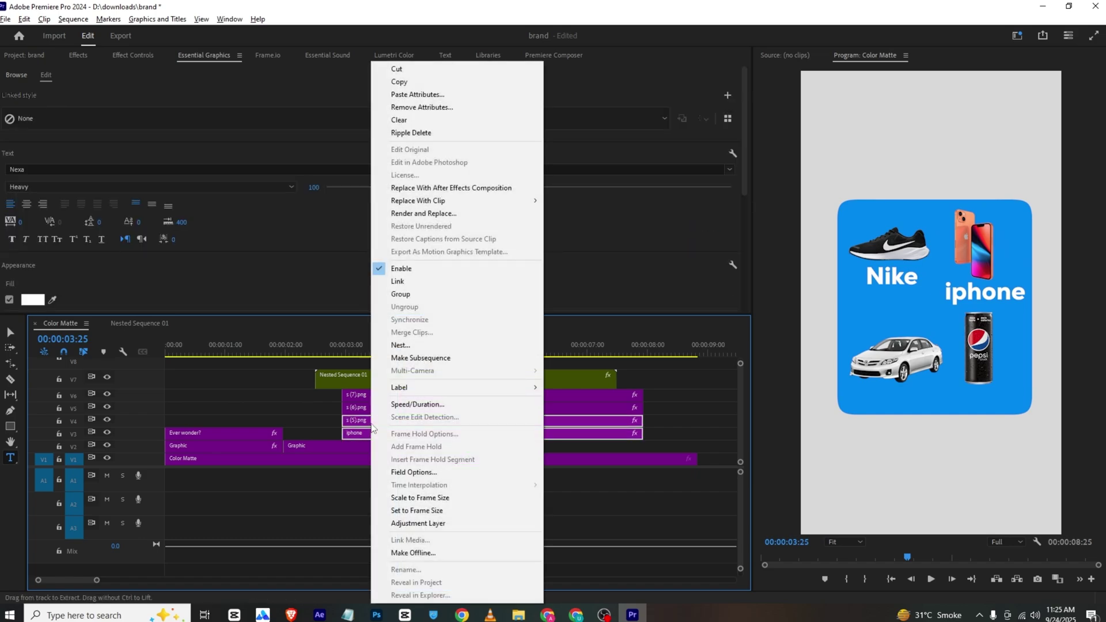
left_click(467, 361)
key("Return")
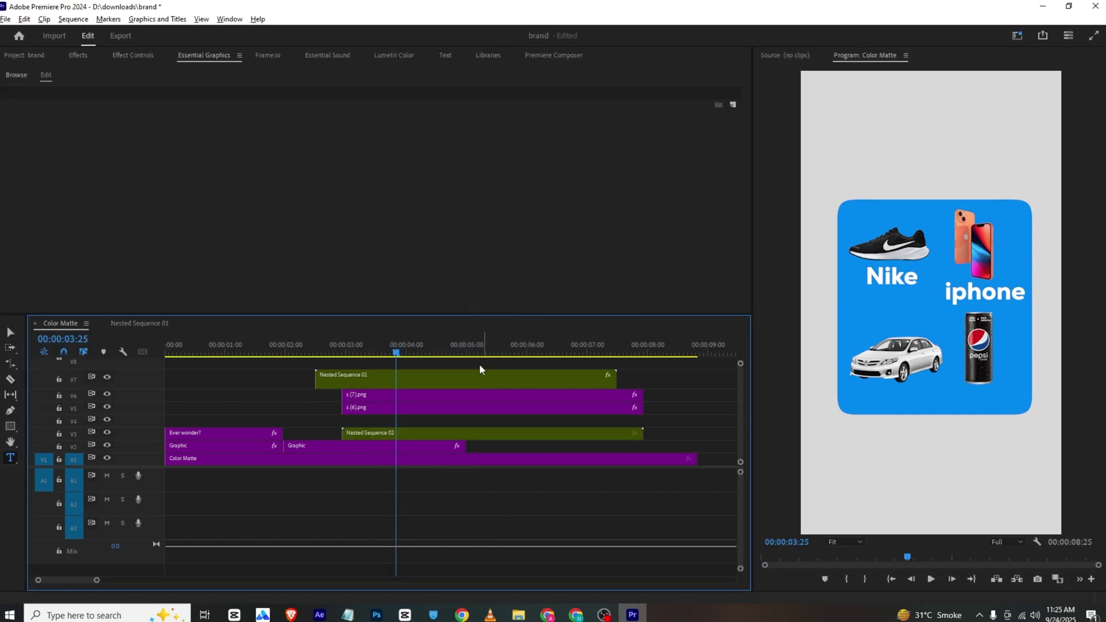
Move the iPhone nest on V3 earlier to start together with the Nike nest at about 00:00:02:15
left_click_drag(358, 344, 335, 345)
left_click_drag(361, 433, 337, 435)
left_click_drag(333, 353, 319, 353)
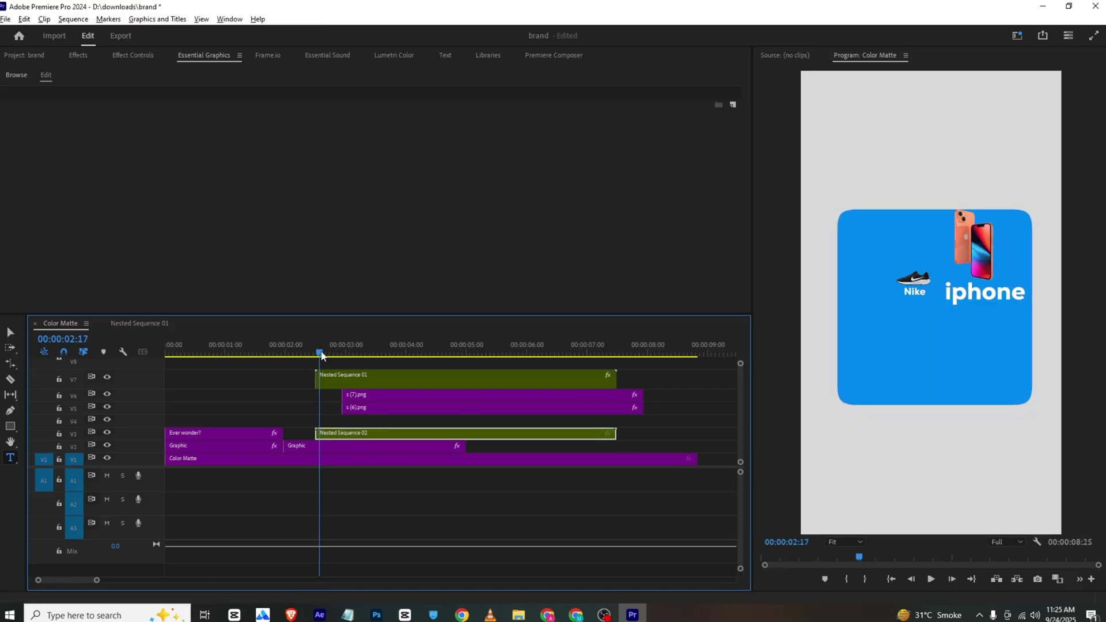
Animate the iPhone nest's Scale from 0 at 00:00:02:15 up to 100 at about 00:00:04:05
left_click(335, 379)
left_click(329, 433)
left_click(131, 54)
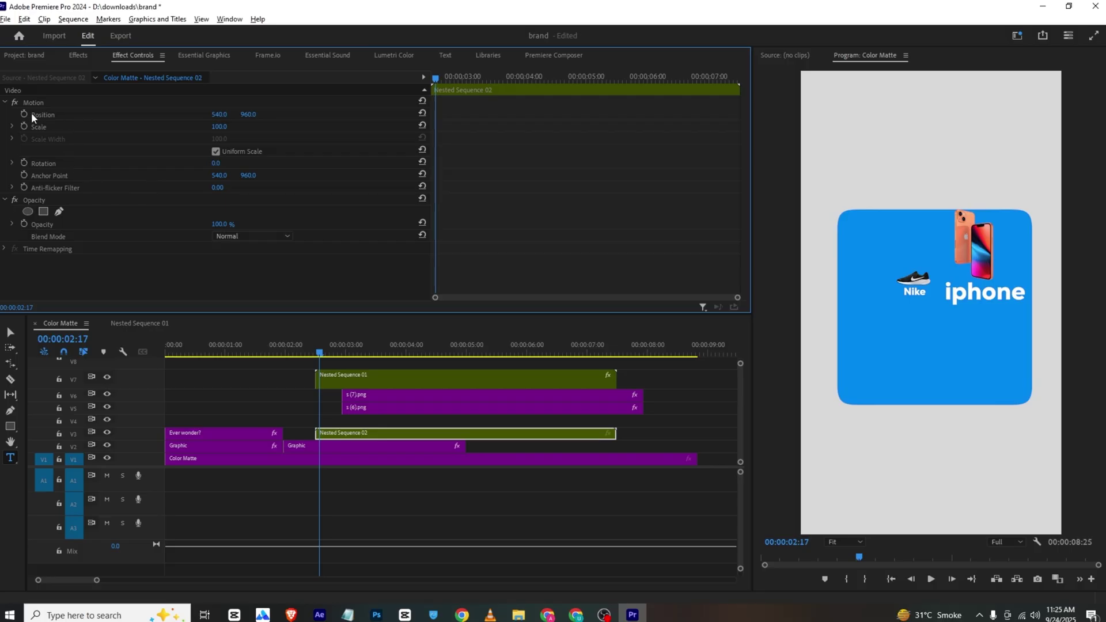
left_click(23, 125)
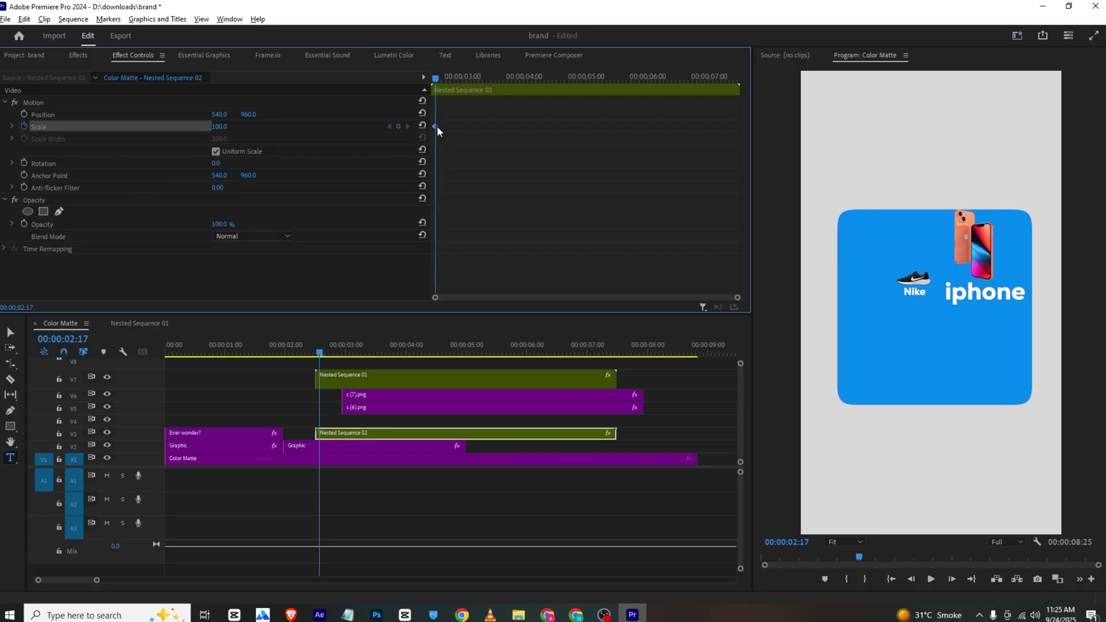
left_click_drag(437, 126, 533, 135)
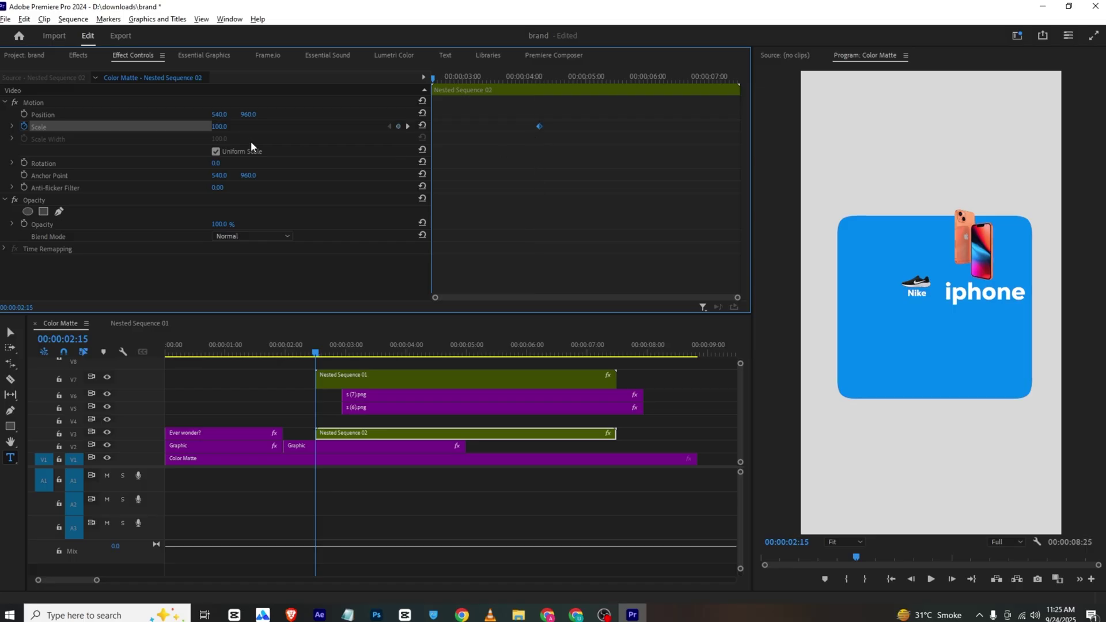
left_click_drag(224, 130, 166, 130)
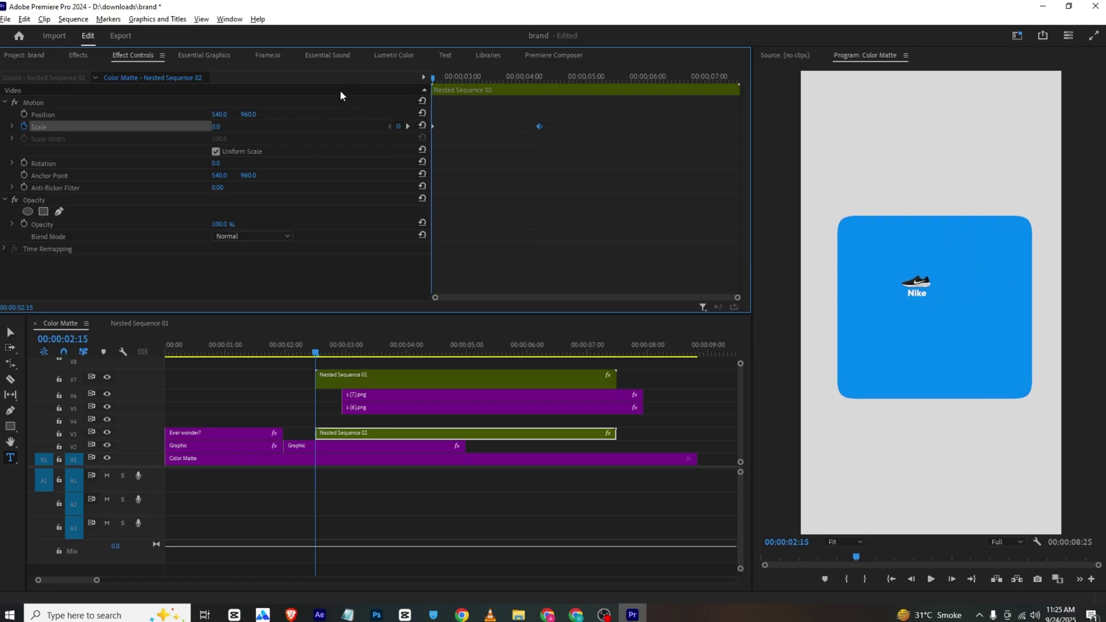
Lower the Nike nest's starting Scale keyframe at 00:00:02:15 and play back the panel animation
left_click(333, 381)
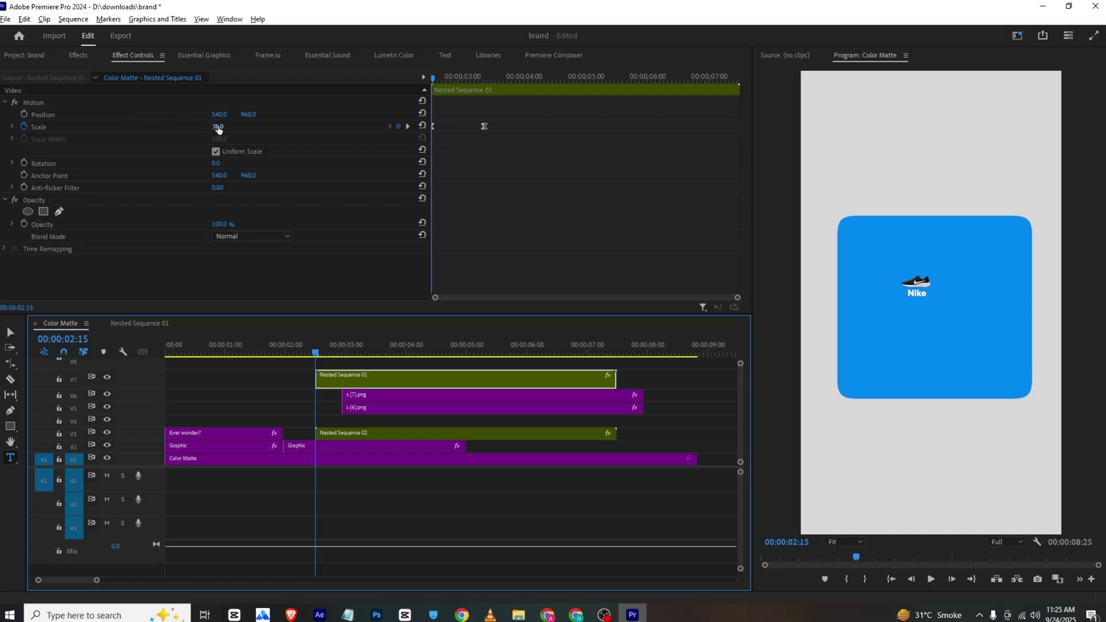
left_click_drag(220, 127, 206, 126)
key("space")
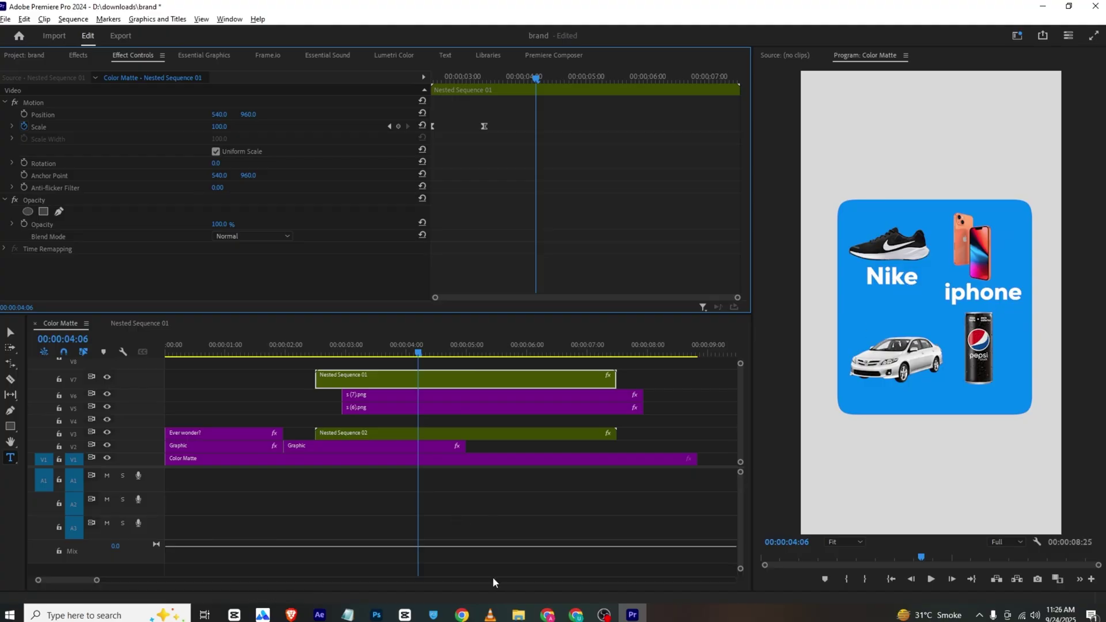
Switch to the reference video in VLC and examine how the blue panel slides sideways above the "Just stay with you" text
left_click(490, 613)
key("space")
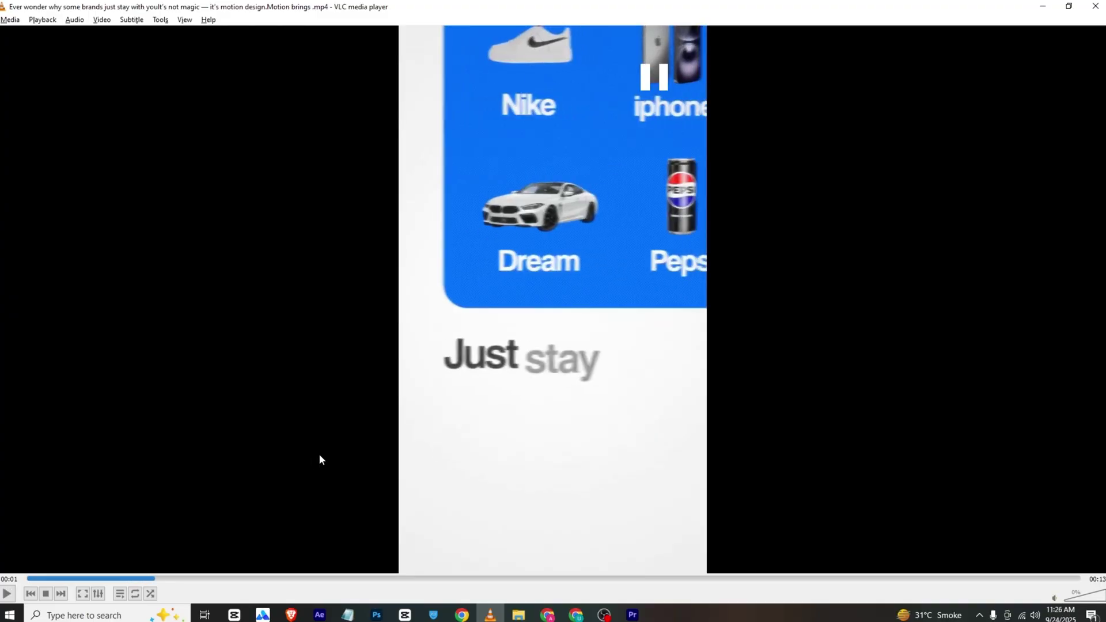
key("space")
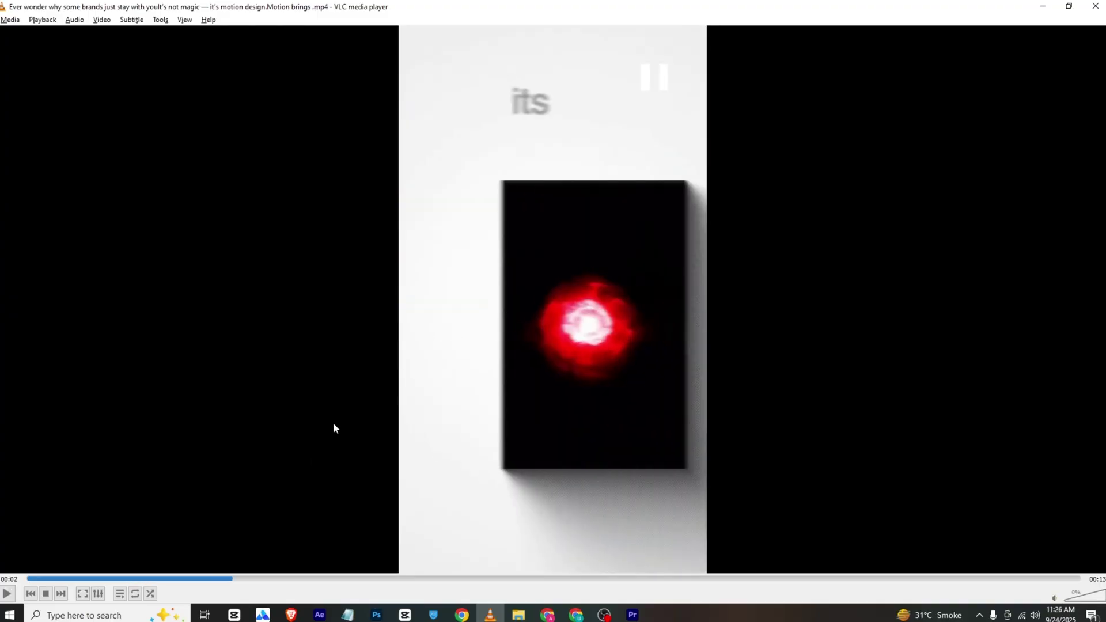
left_click(191, 578)
left_click_drag(192, 584, 141, 584)
key("space")
key("space")
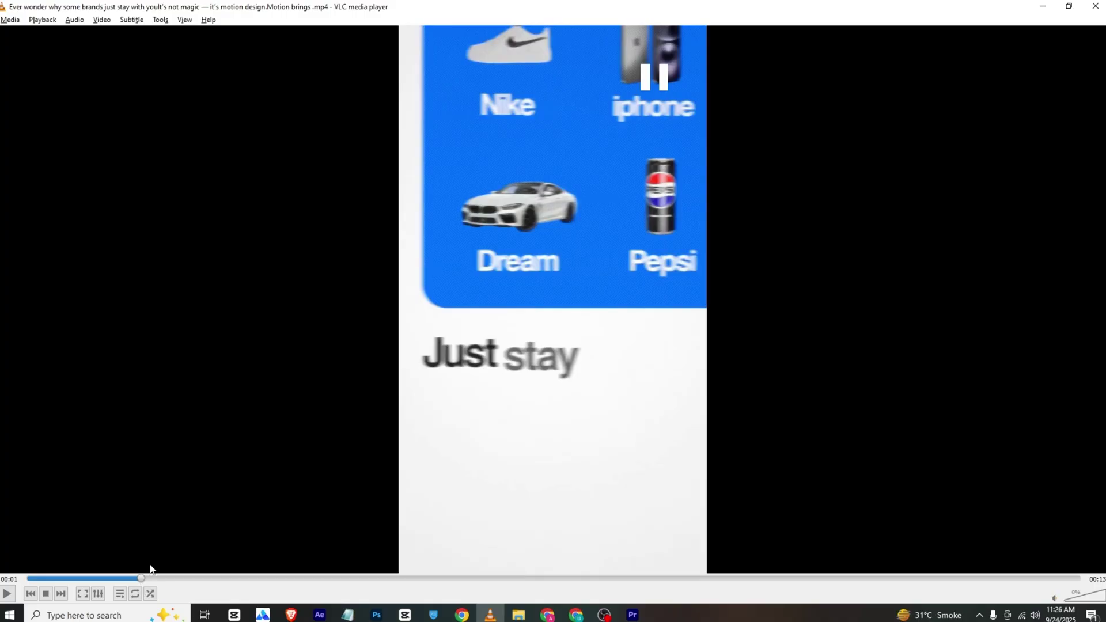
key("space")
key("space")
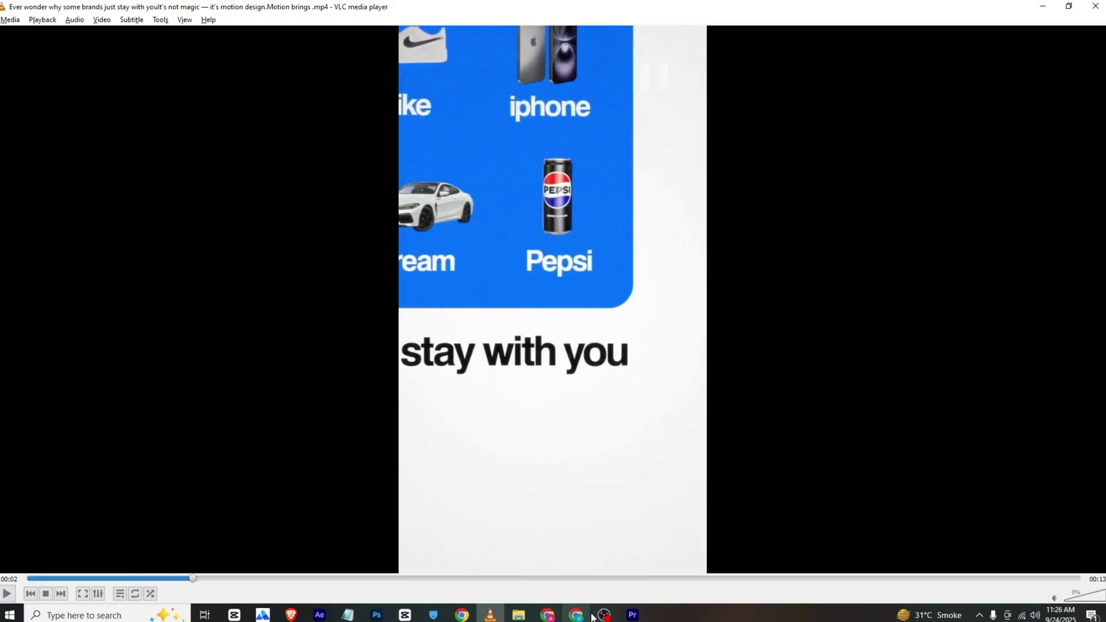
Switch back to Premiere Pro and split every clip above the Color Matte at 00:00:04:20
left_click(633, 615)
left_click_drag(403, 341, 448, 339)
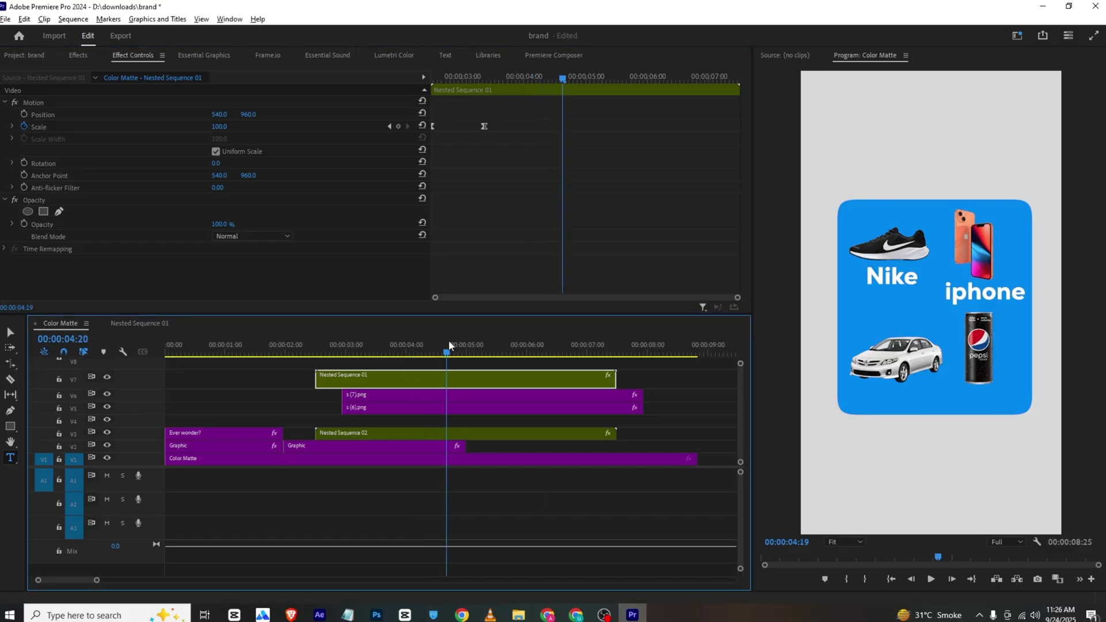
key("v")
key("c")
left_click(447, 380)
left_click(453, 394)
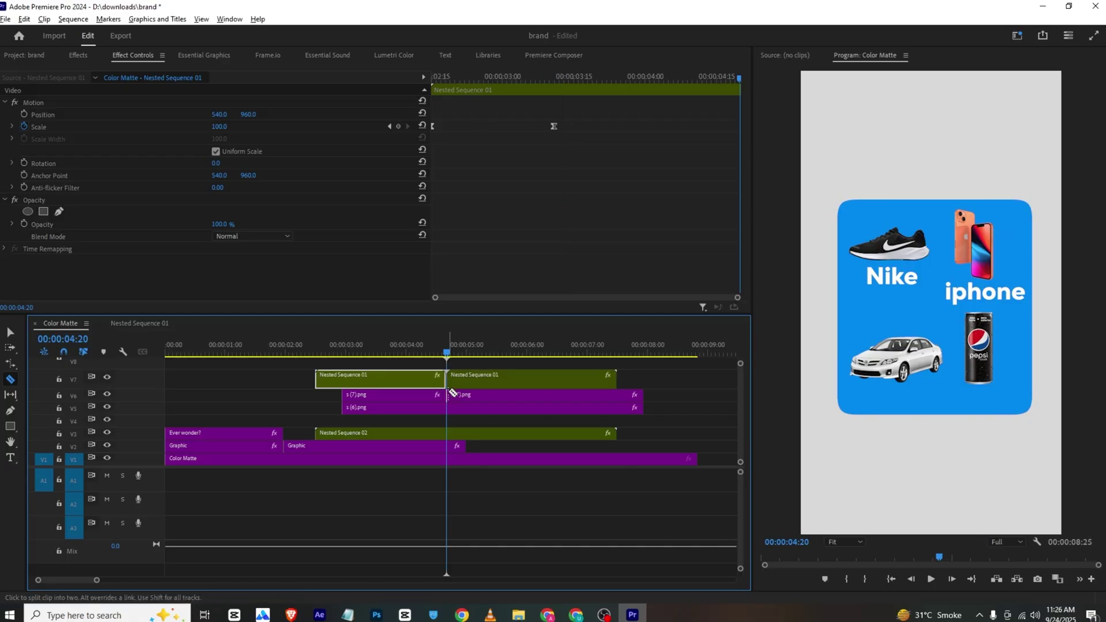
key("v")
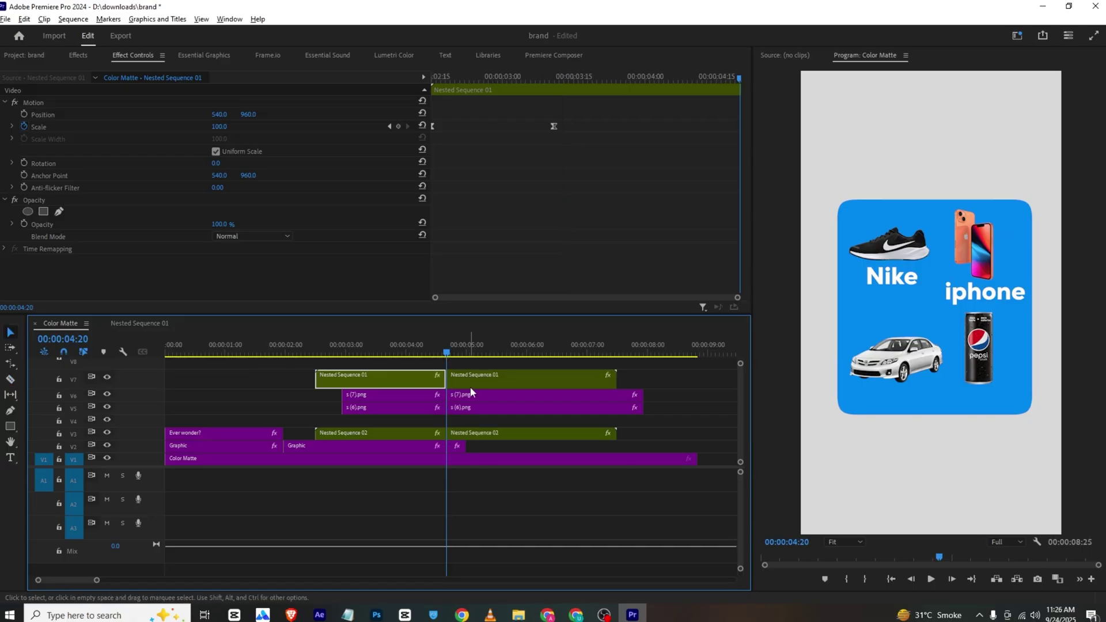
Extend the panel graphic after the cut to about 00:00:06:15 and nest all clips after the cut under the default name
left_click_drag(465, 445, 556, 445)
left_click_drag(496, 361, 492, 446)
right_click(492, 447)
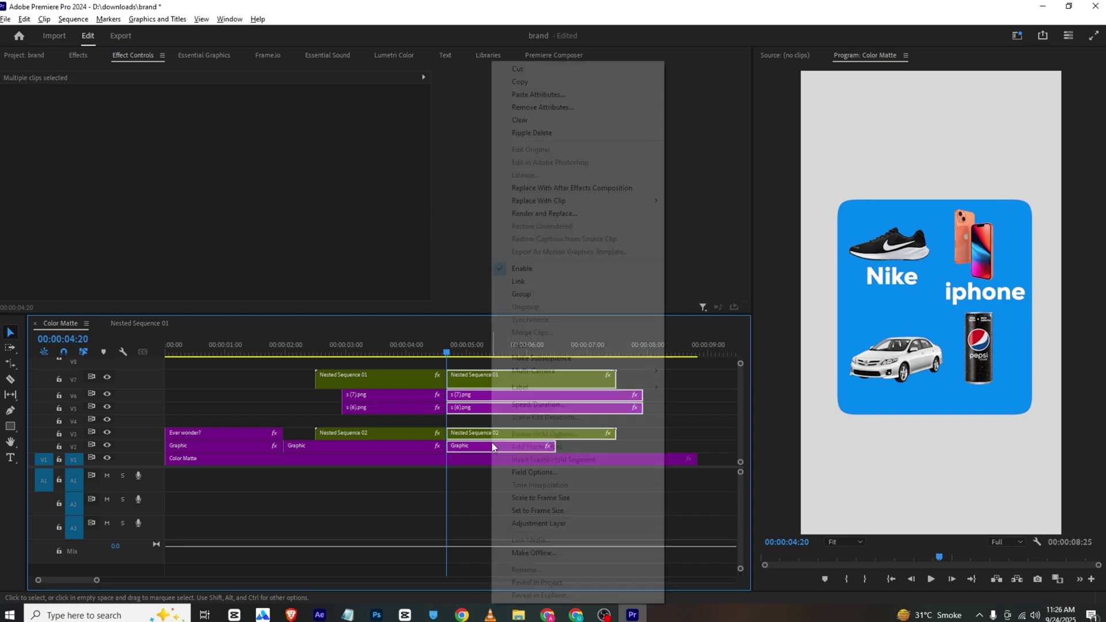
left_click(508, 345)
key("Return")
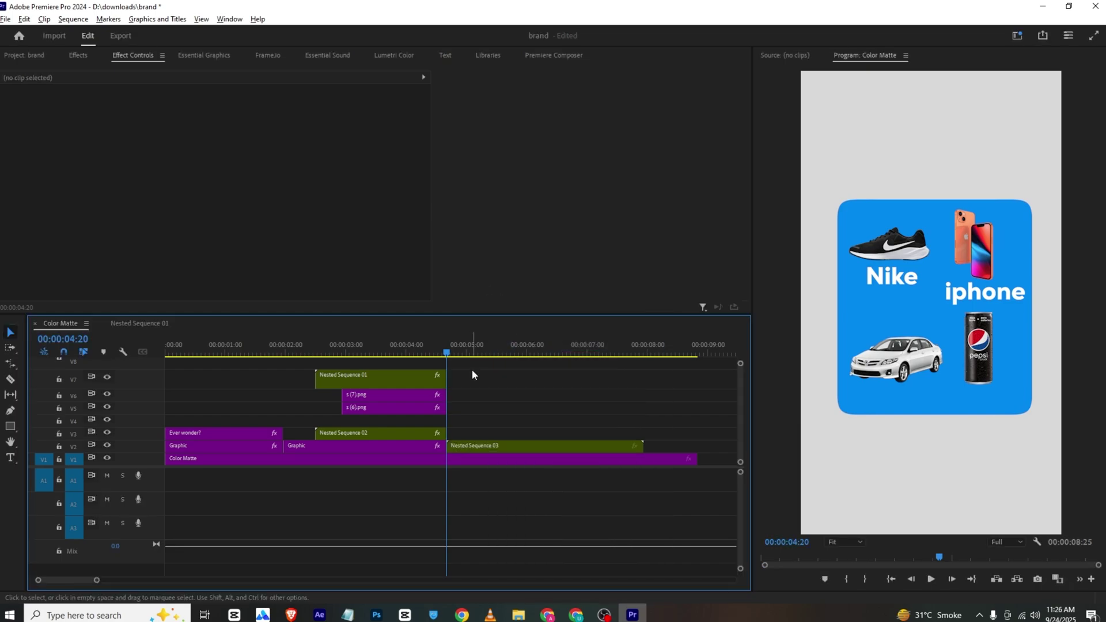
Set the new nest's Scale to 134 and Position to 828, 433, and start Position keyframing at 00:00:04:20
left_click(474, 445)
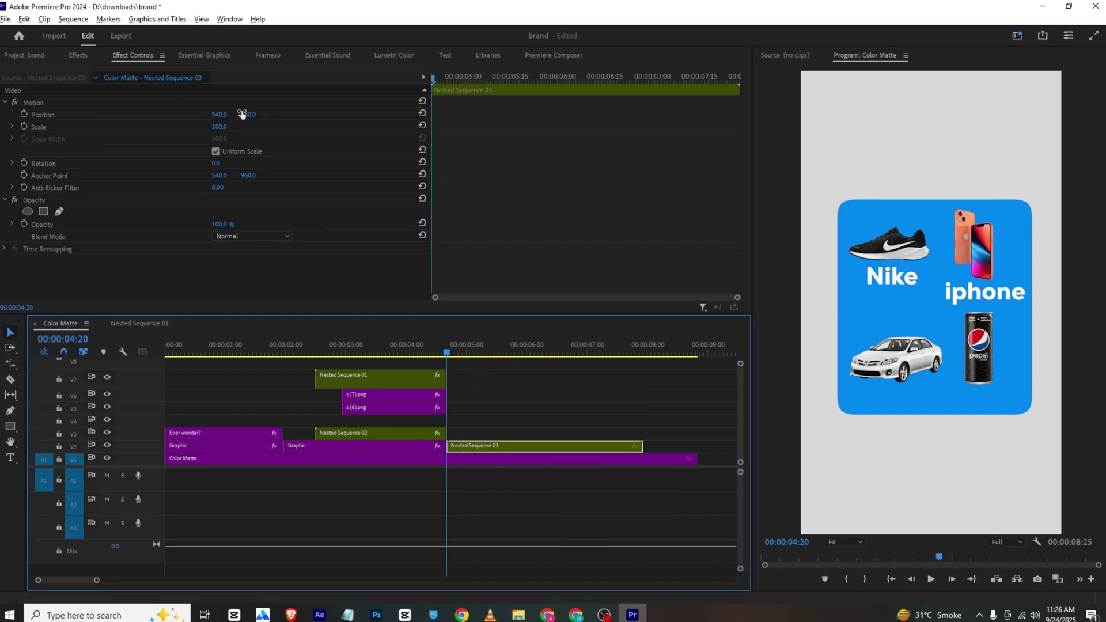
mouse_move(244, 113)
left_mouse_down()
mouse_move(236, 128)
mouse_move(246, 127)
mouse_move(235, 114)
left_mouse_up()
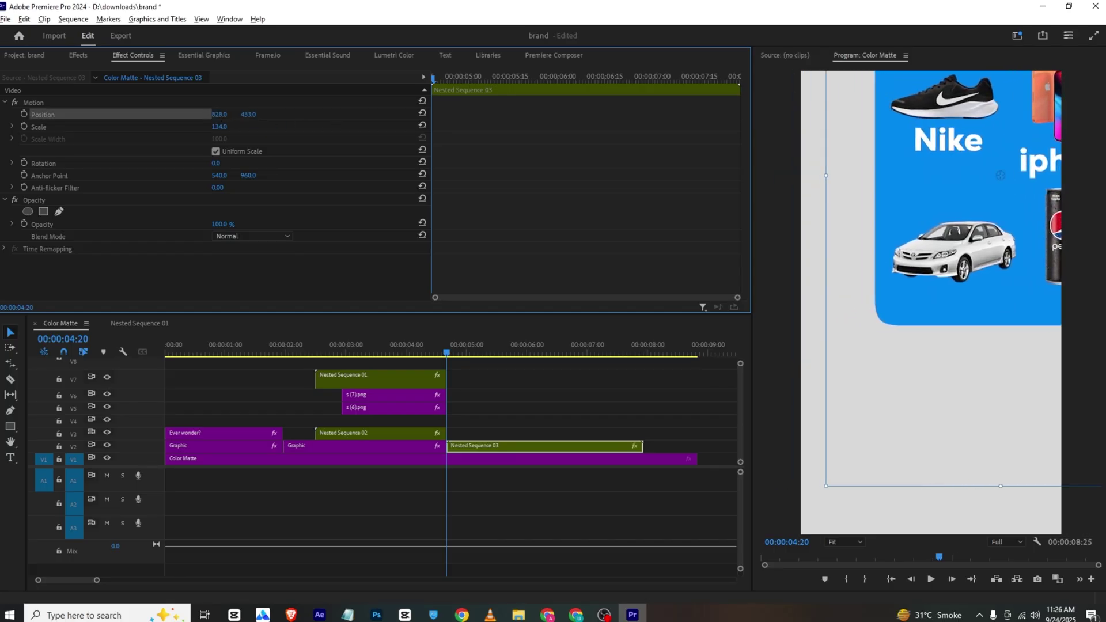
left_click(25, 116)
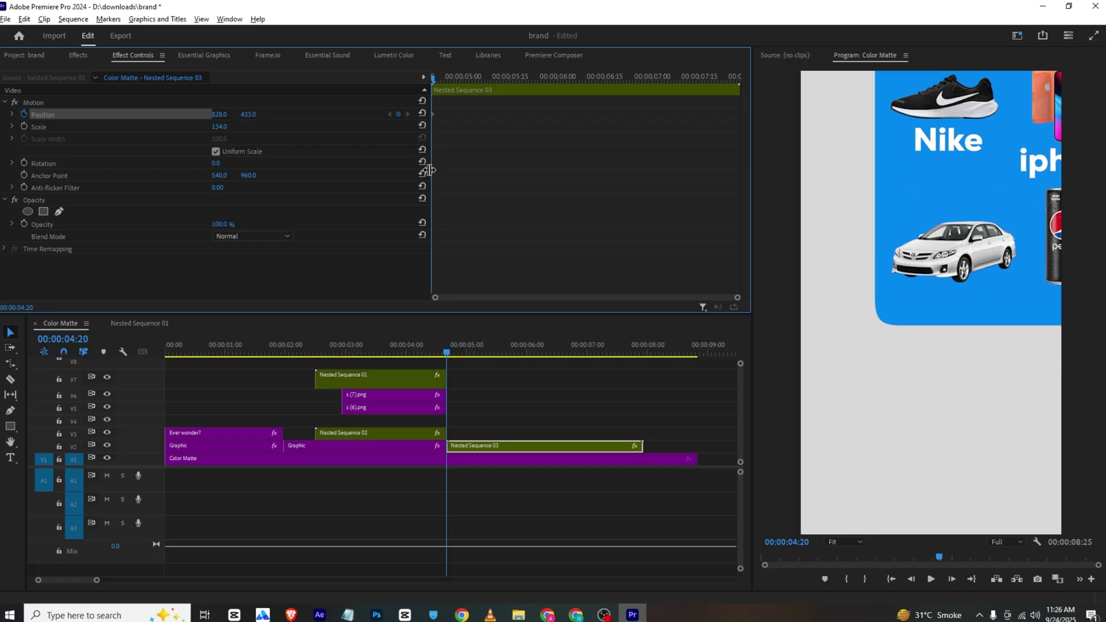
Add a Position keyframe at 00:00:05:24 that slides the enlarged panel nest to the left
left_click_drag(434, 77, 538, 77)
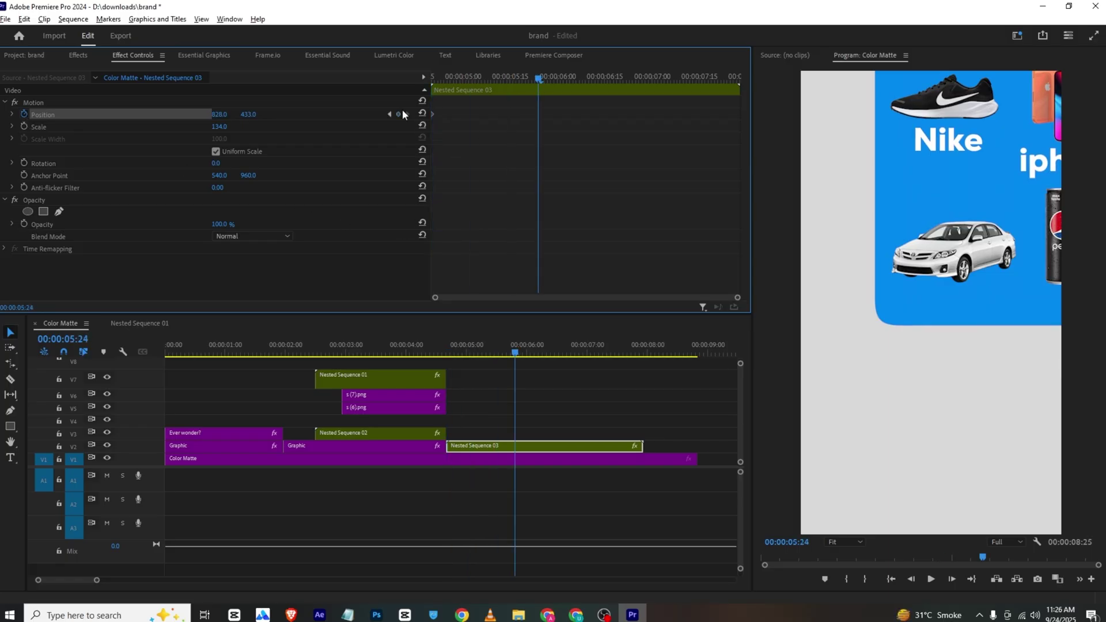
left_click_drag(219, 114, 212, 117)
mouse_move(494, 86)
left_mouse_down()
mouse_move(434, 78)
mouse_move(509, 78)
left_mouse_up()
Apply Ease In temporal interpolation to the panel nest's Position keyframes and preview the slide
left_click_drag(585, 115, 468, 108)
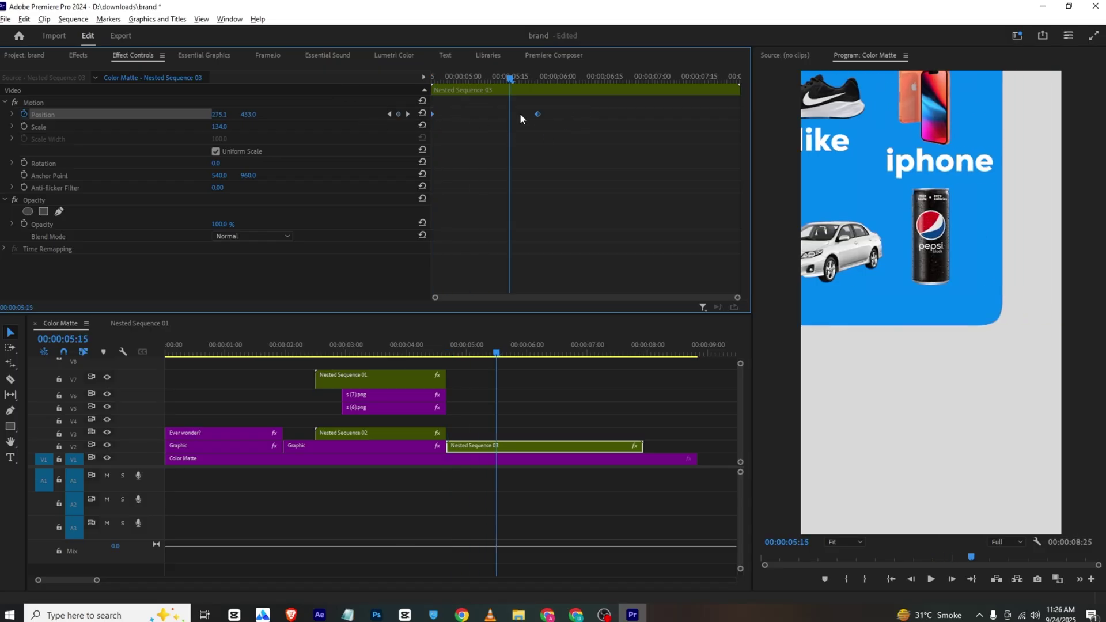
right_click(535, 114)
mouse_move(590, 210)
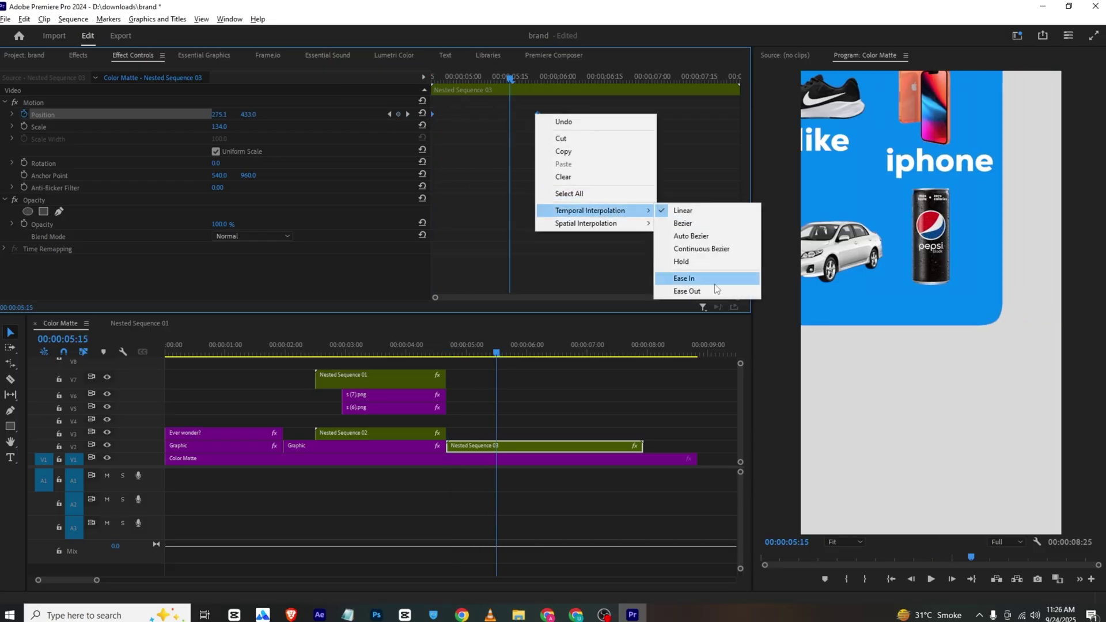
left_click(679, 278)
left_click_drag(469, 76, 519, 77)
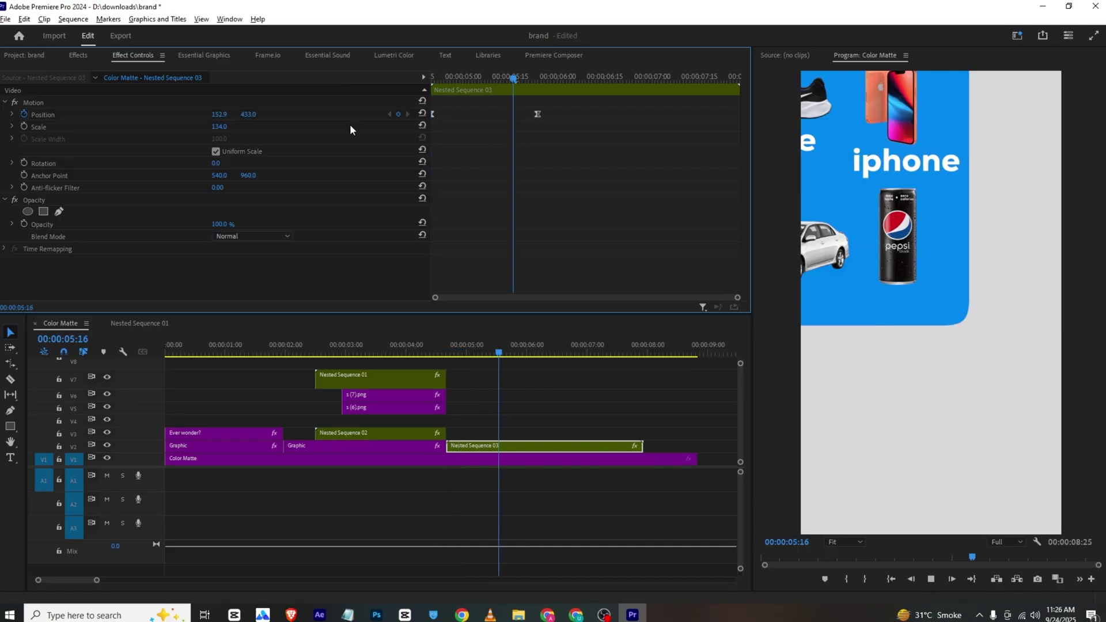
left_click(473, 369)
left_click_drag(464, 348, 519, 361)
Switch to the reference video in VLC and examine the "its not magic" scene with the black box
left_click(490, 615)
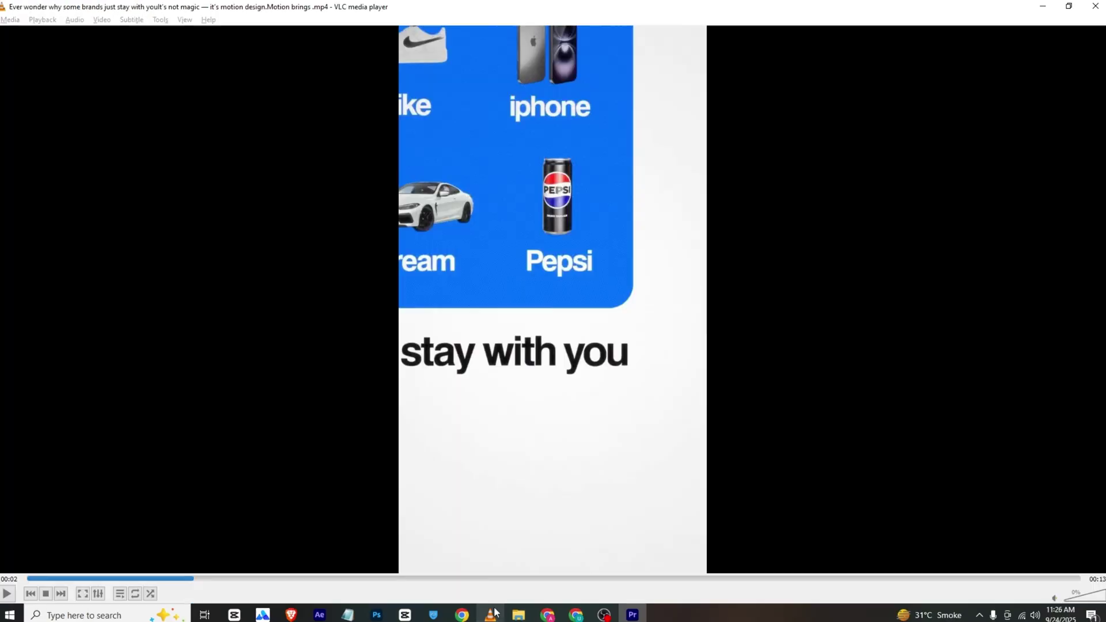
key("space")
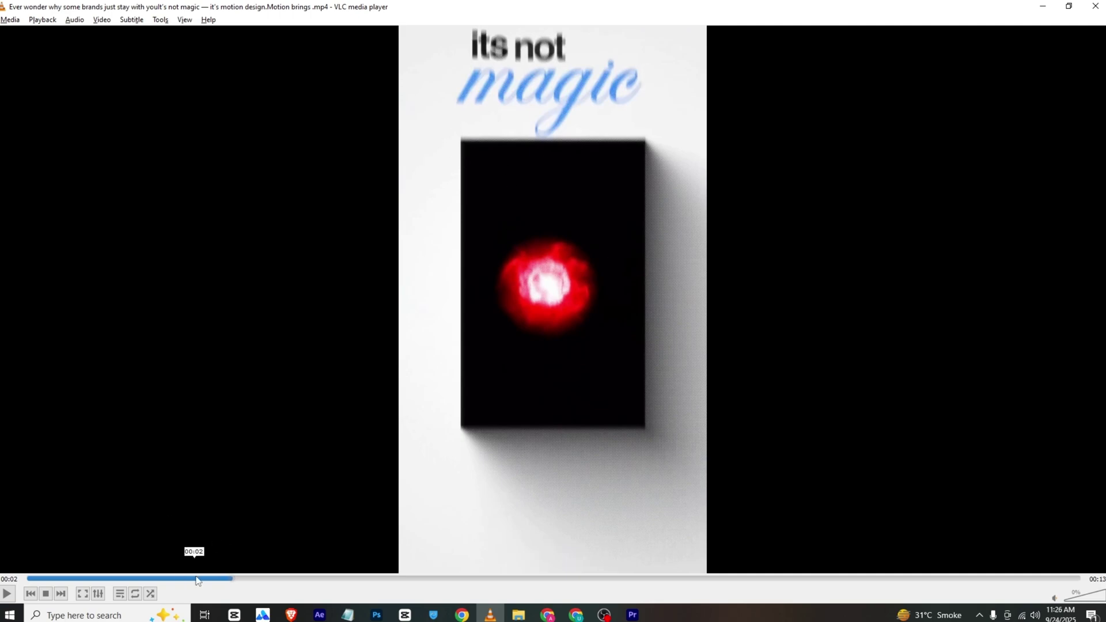
left_click_drag(196, 581, 263, 583)
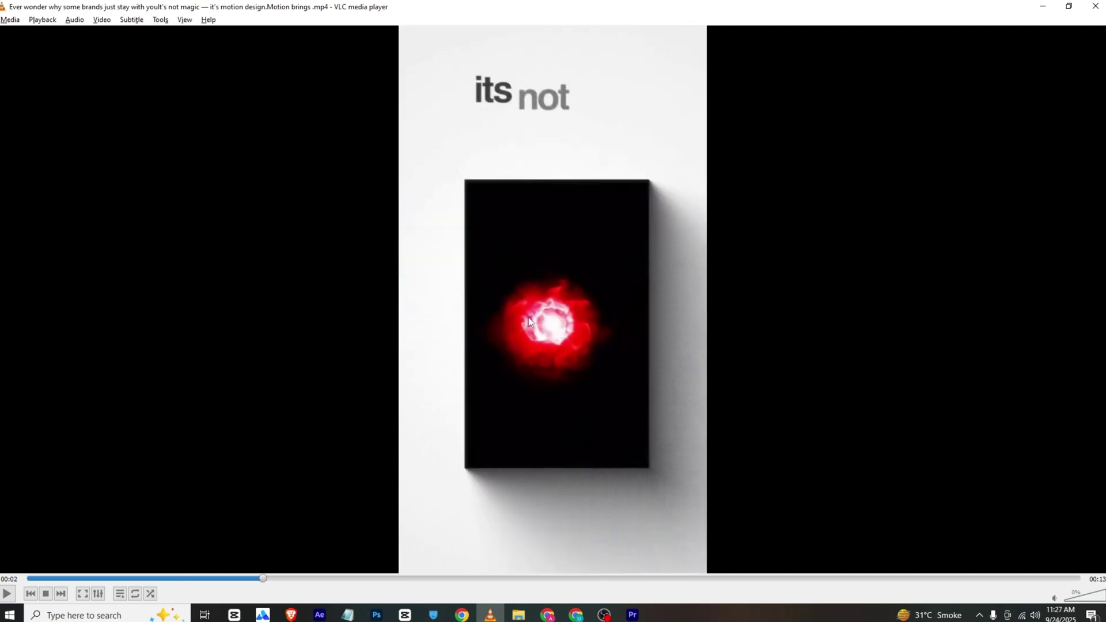
Switch back to Premiere Pro, cut the panel nest on V2 at 00:00:06:00 and delete the part after the cut
left_click(631, 614)
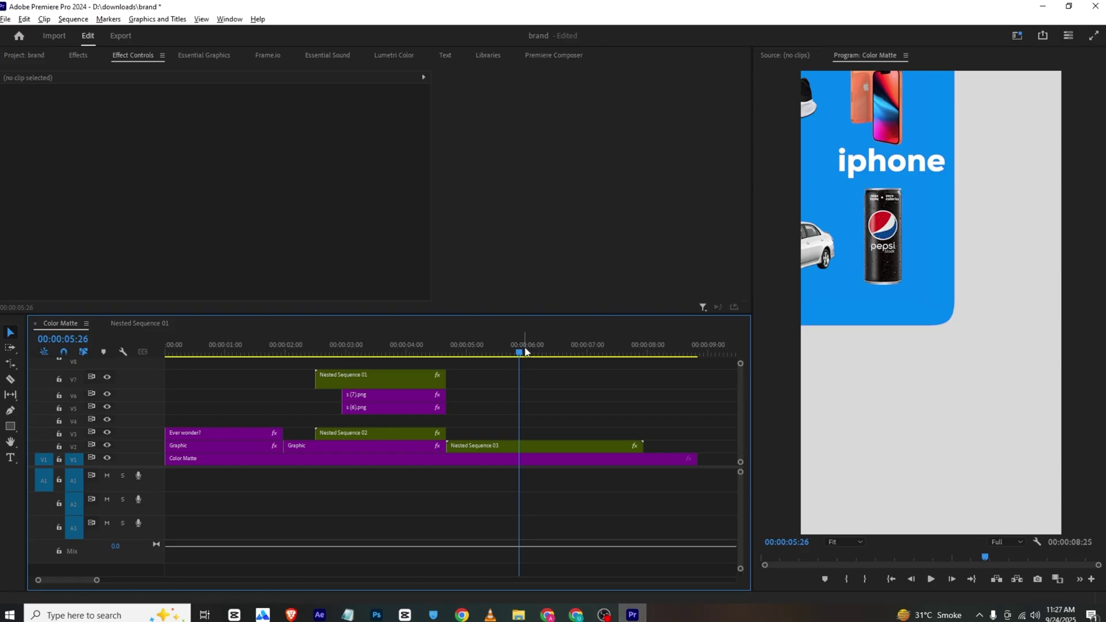
left_click_drag(546, 347, 527, 353)
key("c")
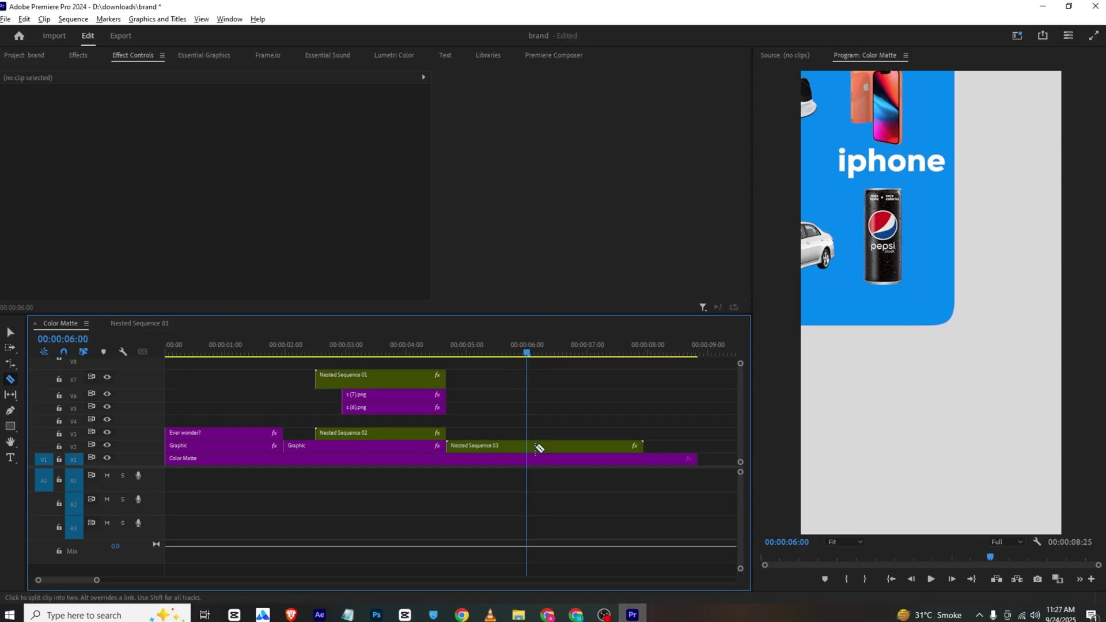
left_click(529, 445)
key("v")
left_click(536, 444)
key("Delete")
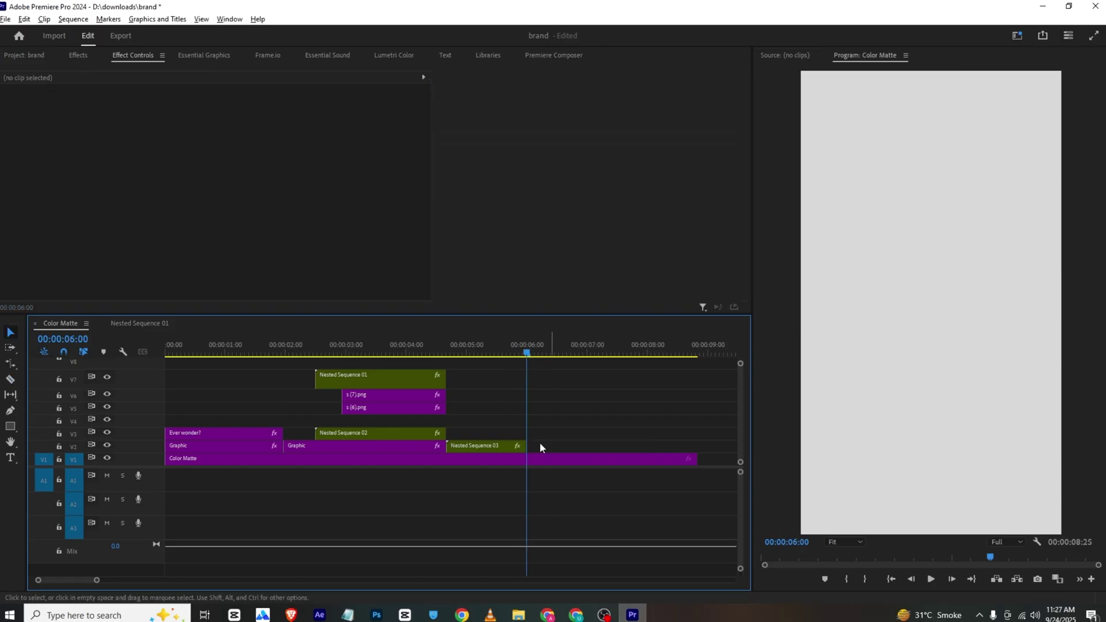
Place the s.mp4 clip on V2 at 00:00:06:00, directly after the panel nest
left_click(24, 55)
left_click_drag(691, 133, 538, 447)
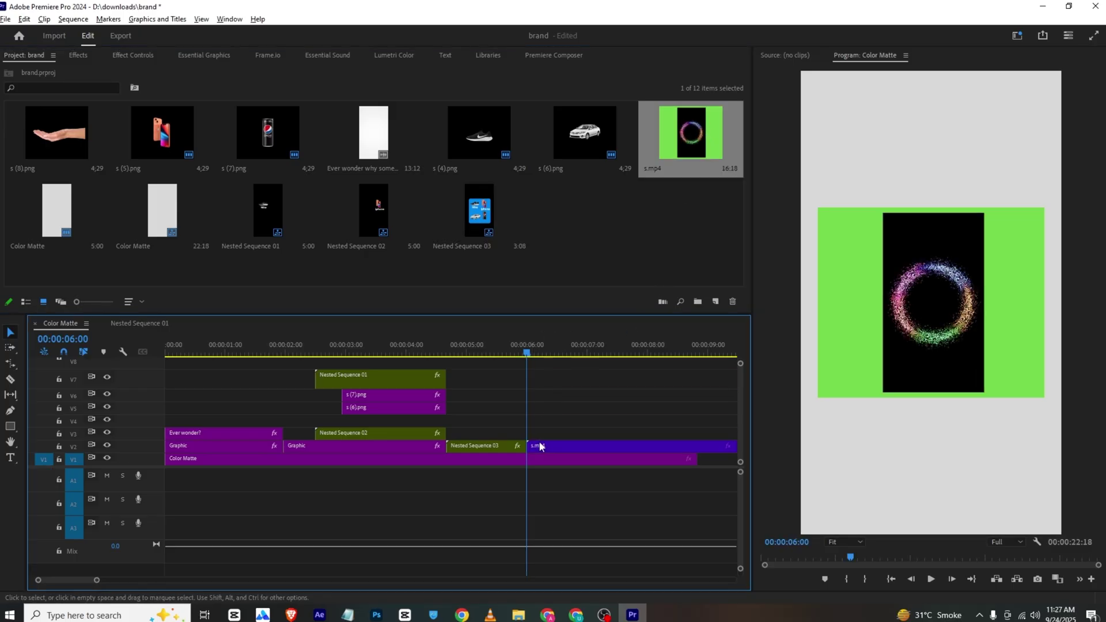
left_click(538, 447)
Find the Ultra Key effect by searching "ultr" and apply it to the s.mp4 clip
left_click(138, 56)
left_click(73, 57)
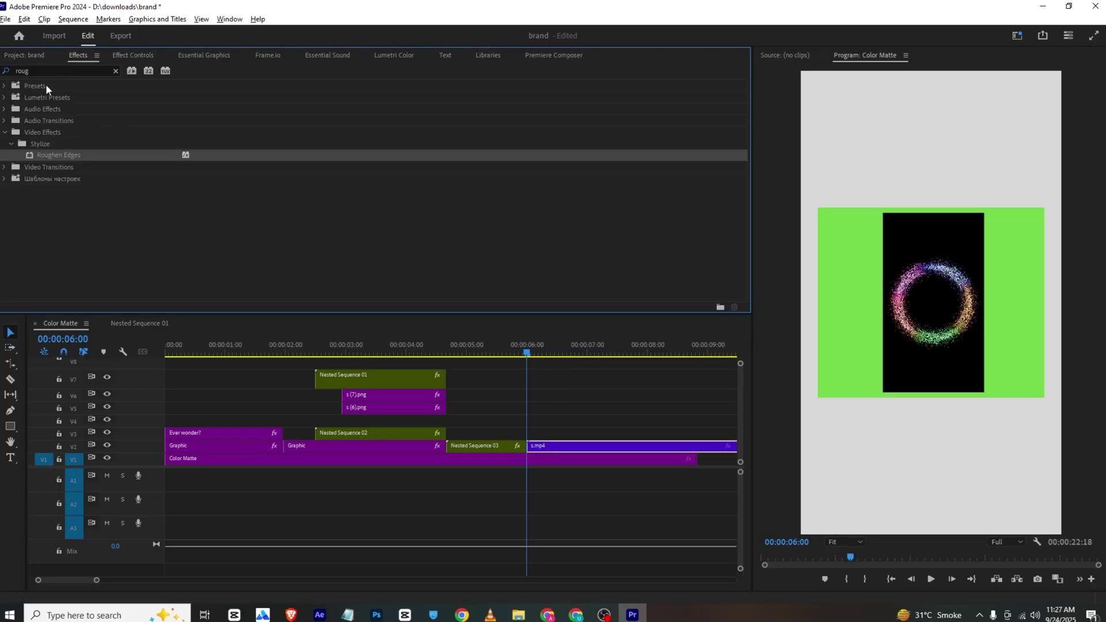
double_click(48, 70)
type("ultr")
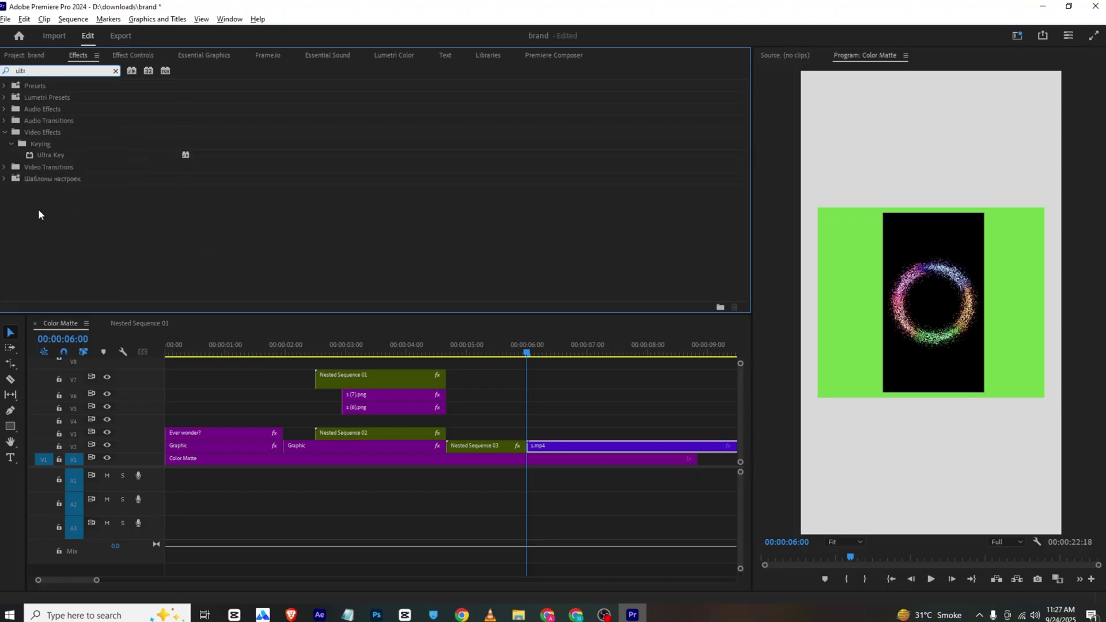
left_click_drag(50, 155, 463, 401)
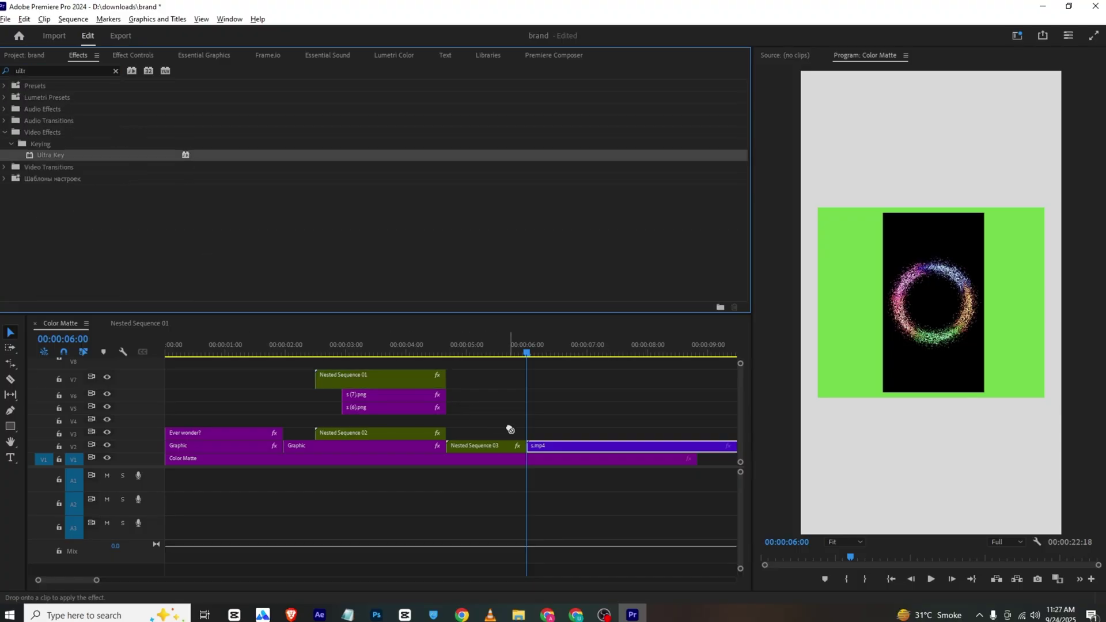
left_click_drag(510, 429, 546, 448)
Sample the green background of s.mp4 as the Ultra Key's Key Color
left_click(151, 55)
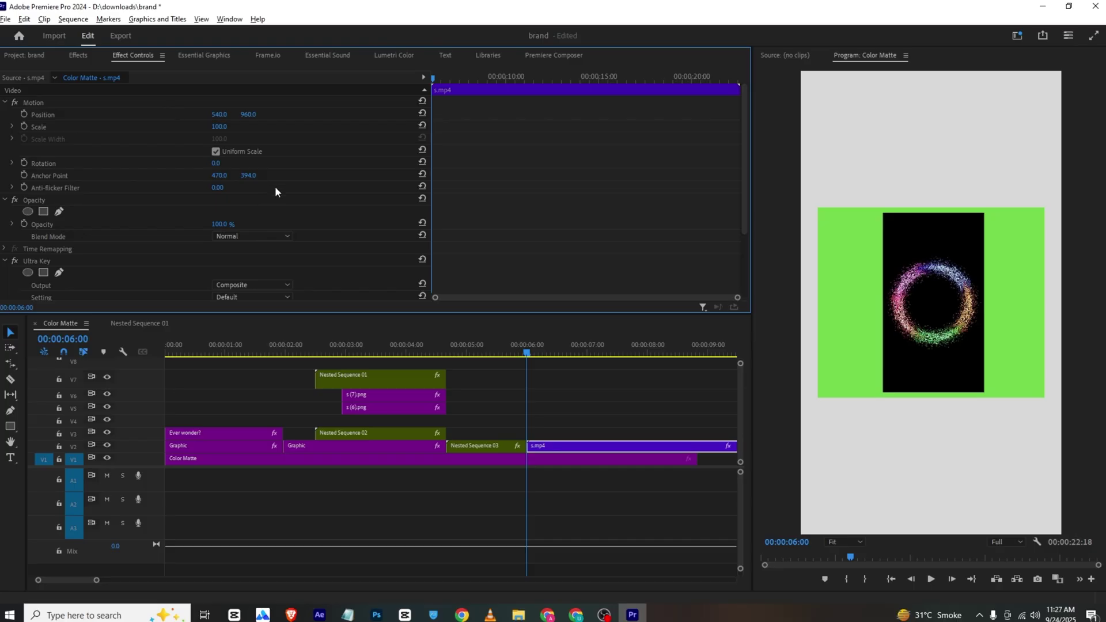
scroll(371, 182, "down", 3)
left_click_drag(233, 231, 846, 250)
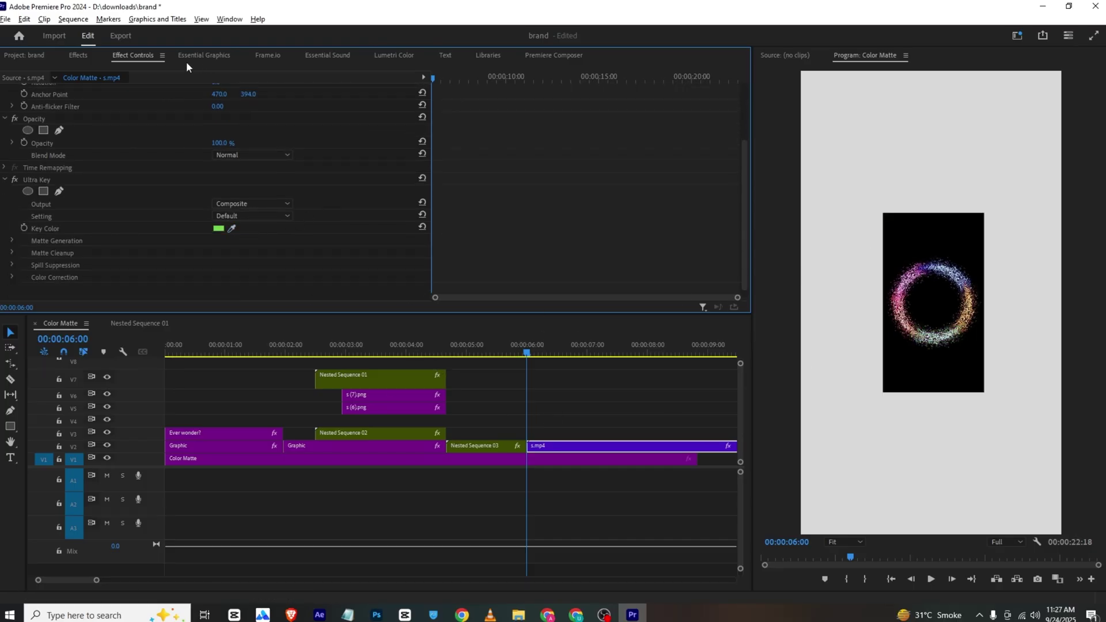
scroll(190, 139, "up", 3)
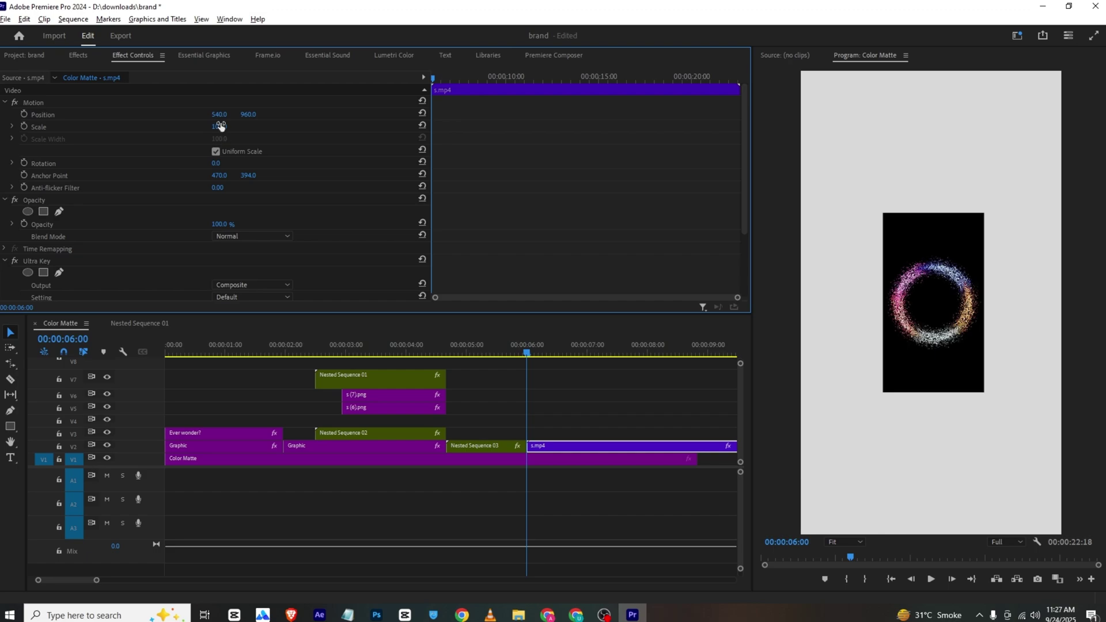
Set the s.mp4 clip's scale to 165 and check it against the "its not magic" scene of the reference video in VLC
left_click_drag(218, 127, 228, 136)
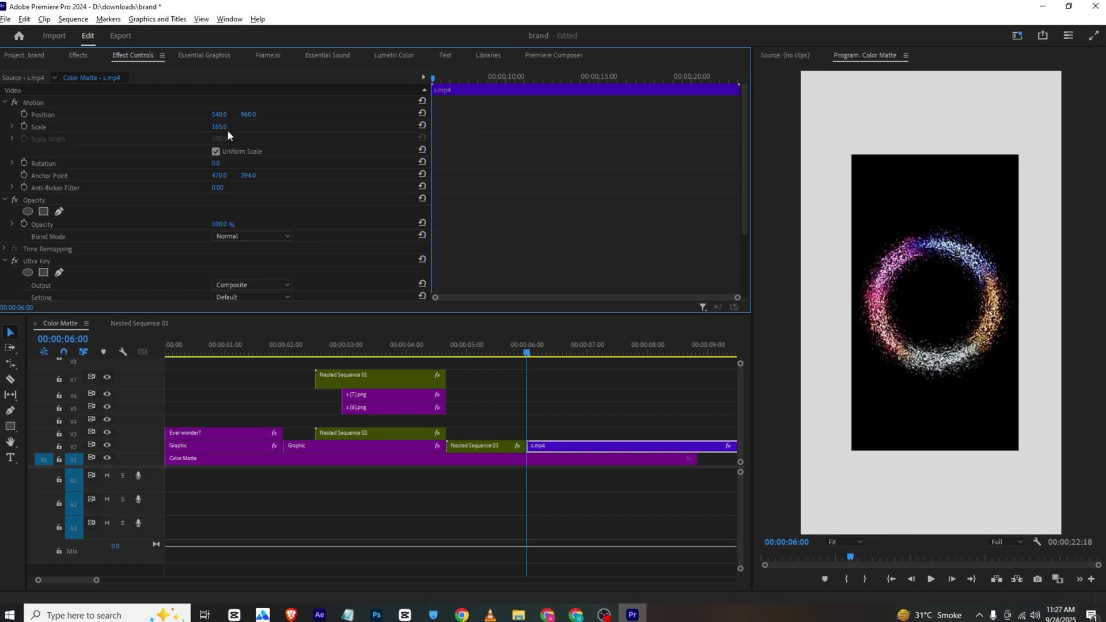
left_click(490, 615)
mouse_move(247, 578)
left_mouse_down()
mouse_move(237, 576)
mouse_move(267, 582)
left_mouse_up()
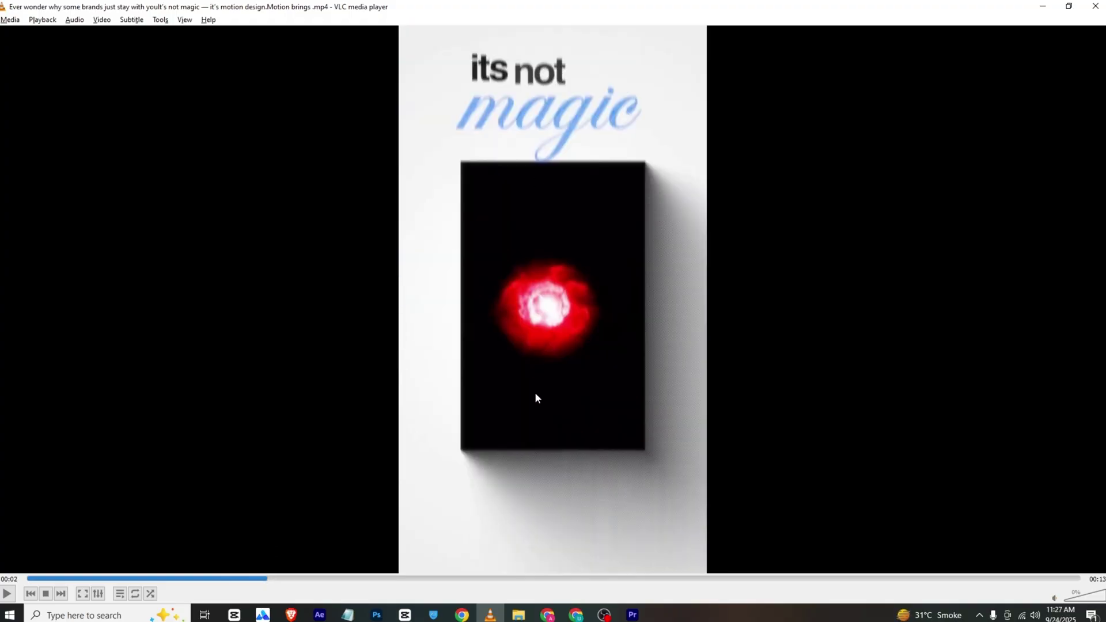
Switch back to Premiere Pro and keyframe s.mp4's horizontal position from 1584 at 00:00:06:00 to 507 at 00:00:07:01
key("alt+Tab")
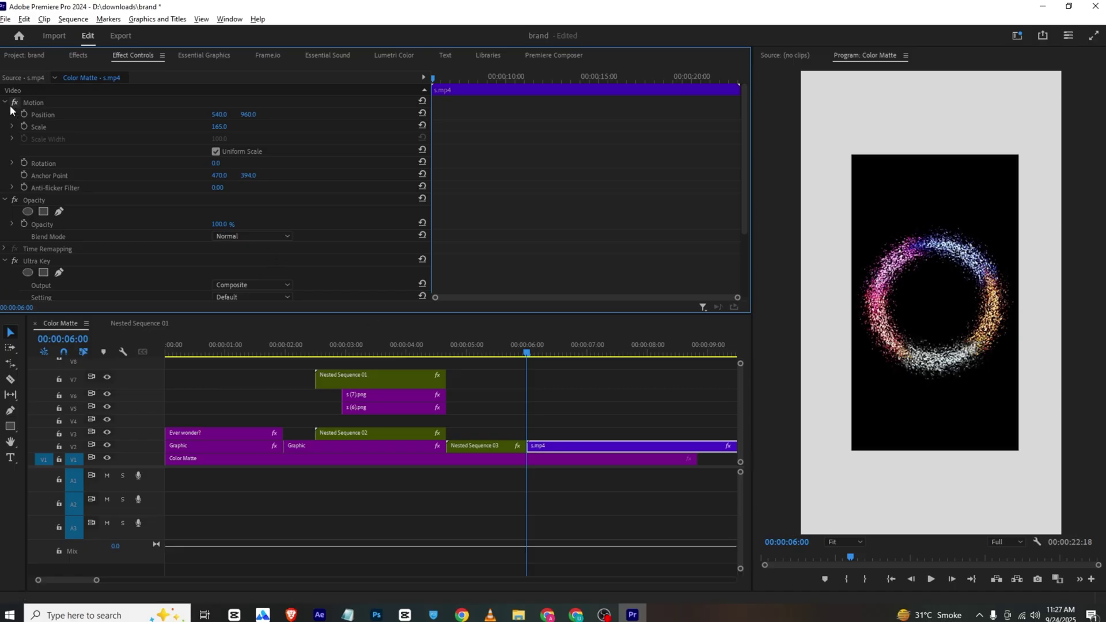
left_click(24, 114)
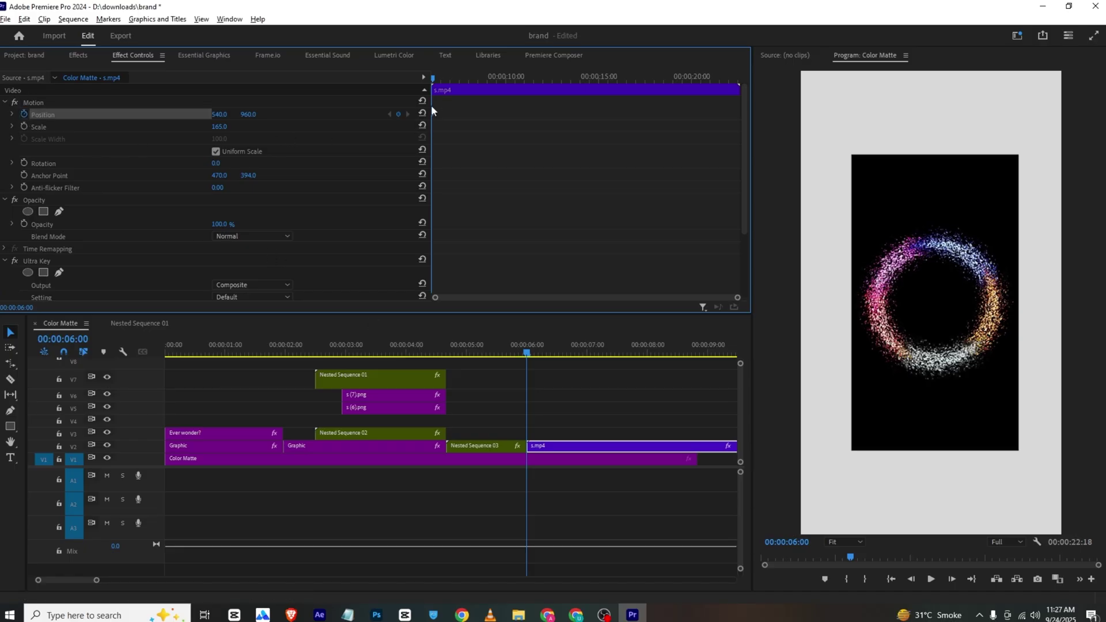
left_click_drag(219, 114, 490, 114)
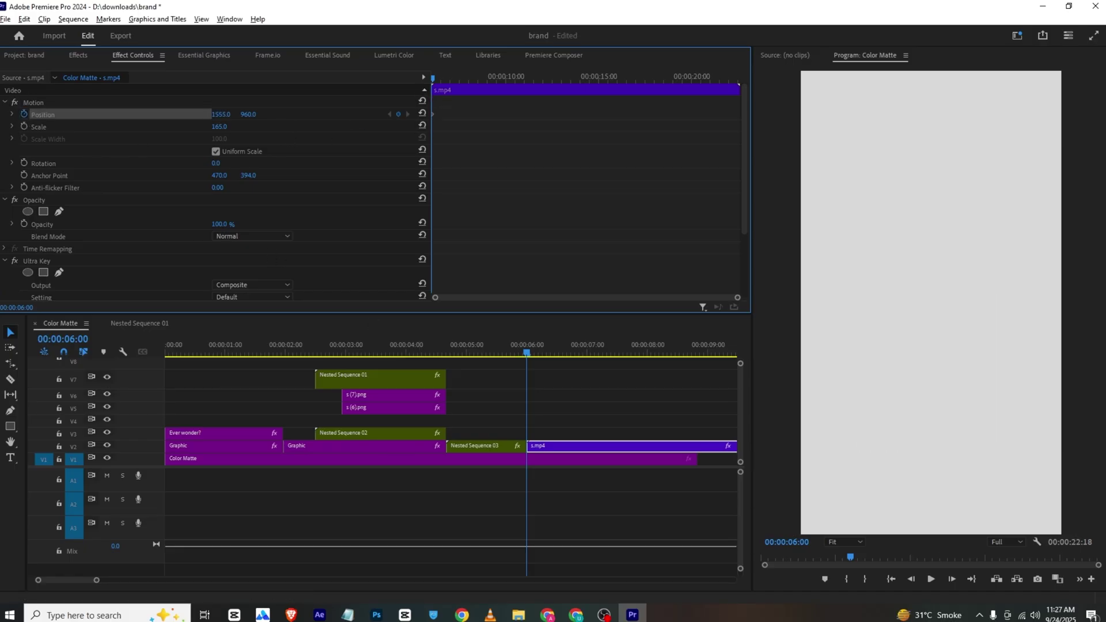
left_click_drag(443, 79, 491, 82)
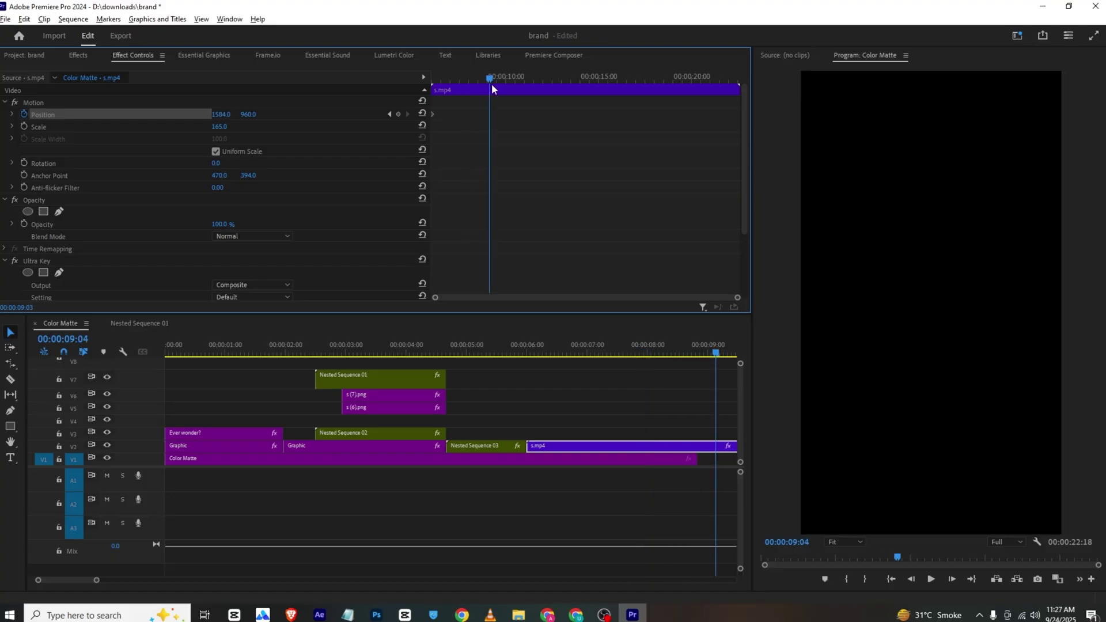
left_click(559, 352)
left_click_drag(560, 353, 591, 355)
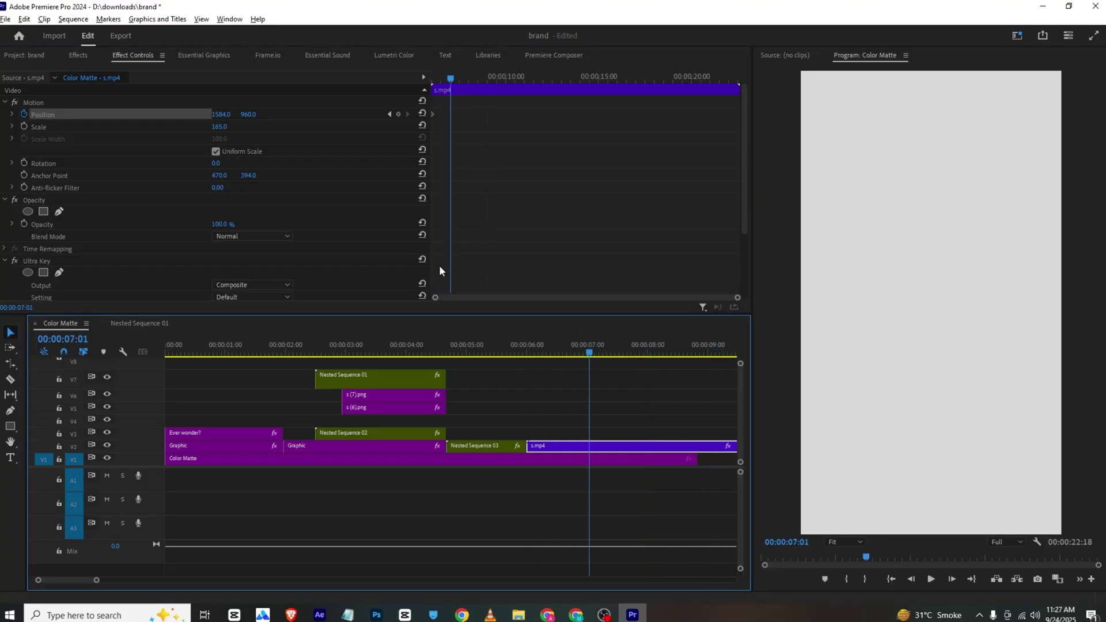
left_click_drag(224, 115, 81, 115)
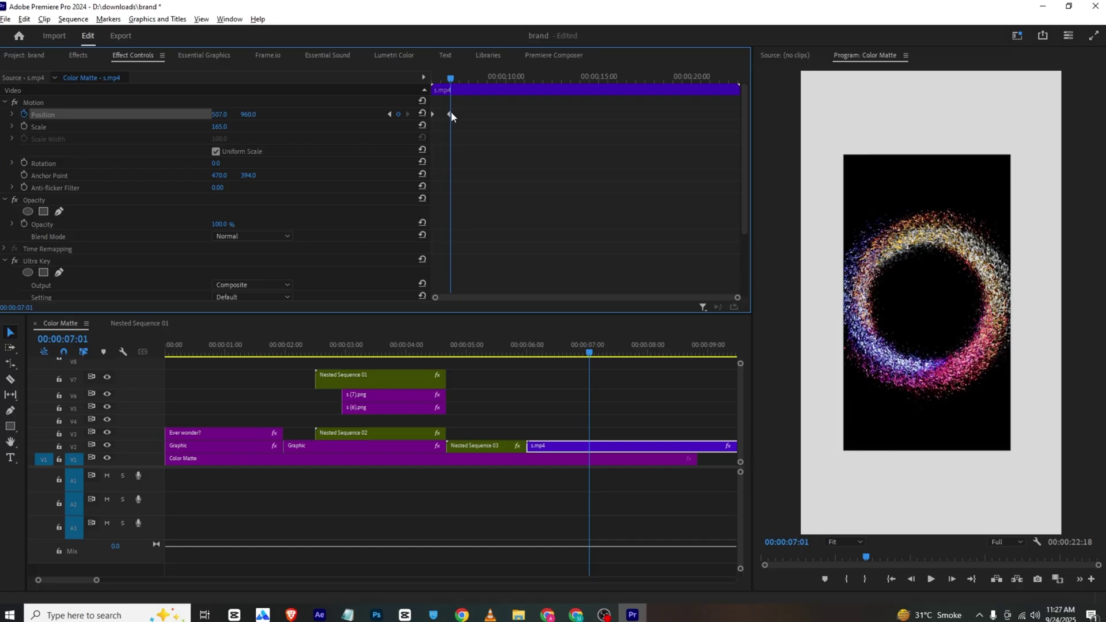
Move the second Position keyframe about one second later, apply Ease In interpolation to the keyframes and play the slide-in
left_click_drag(450, 115, 472, 115)
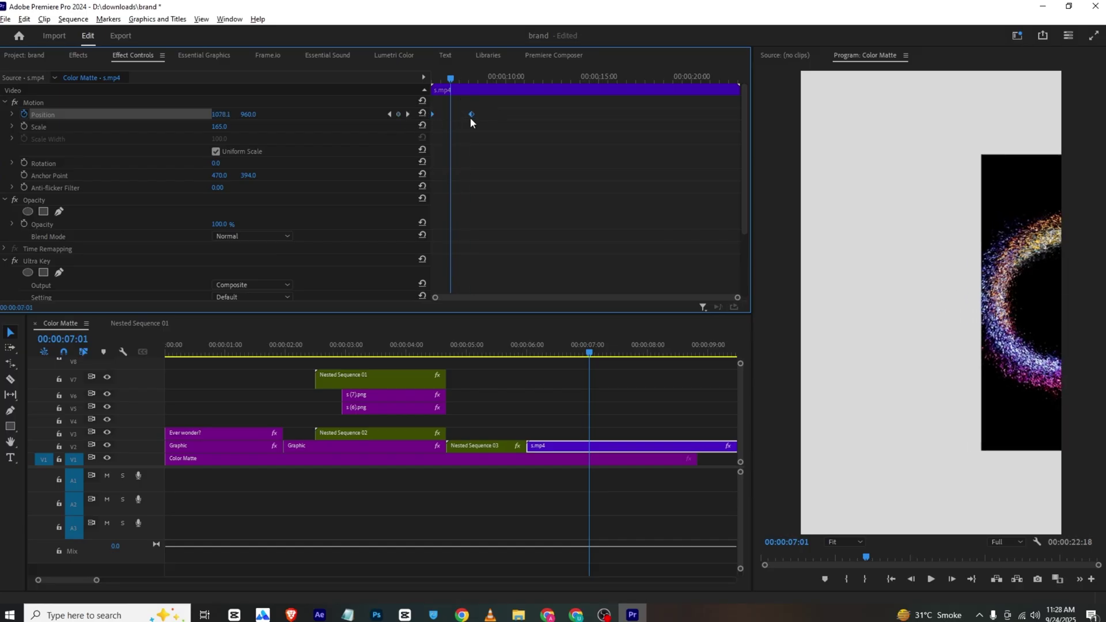
right_click(470, 117)
mouse_move(541, 211)
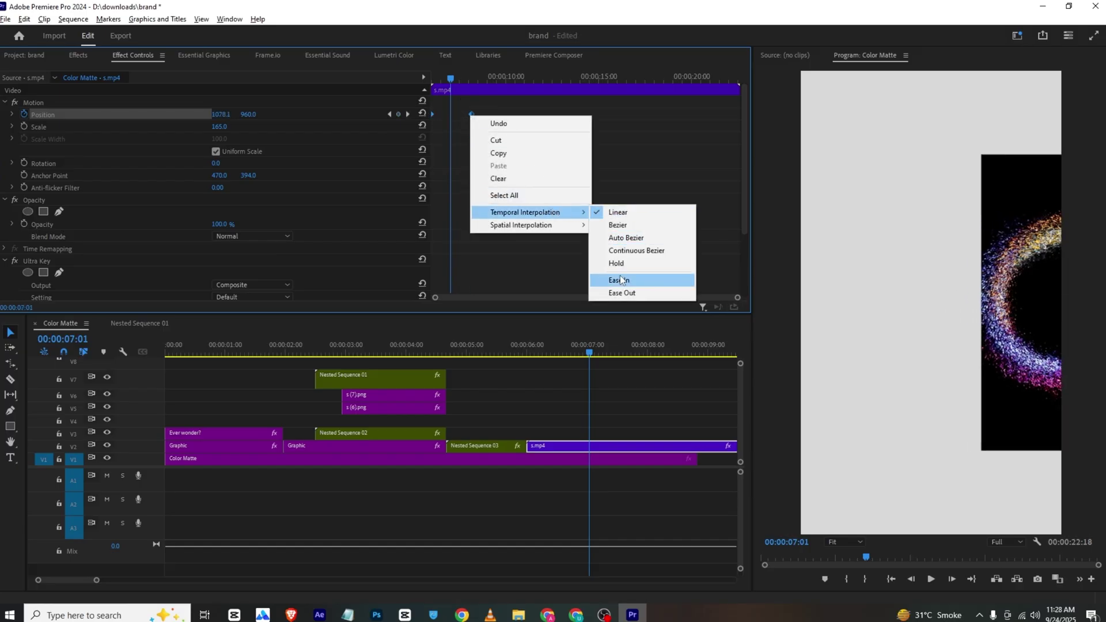
left_click(620, 280)
left_click(444, 80)
key("space")
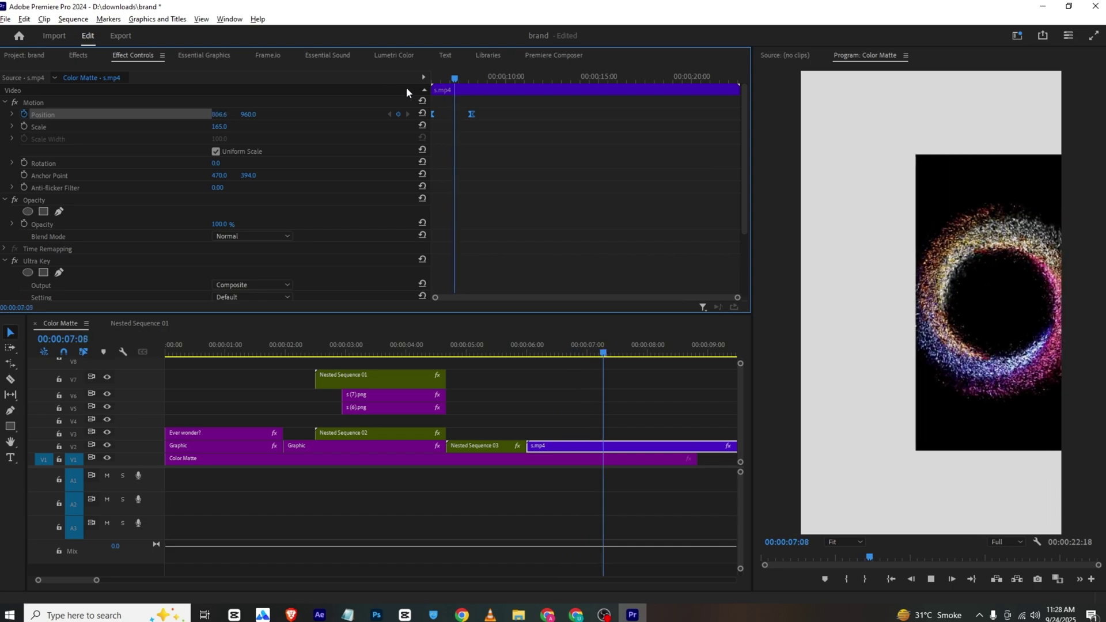
key("space")
Move the second Position keyframe earlier, to about 00:00:07:12, and play the faster slide-in
left_click_drag(471, 115, 361, 76)
key("space")
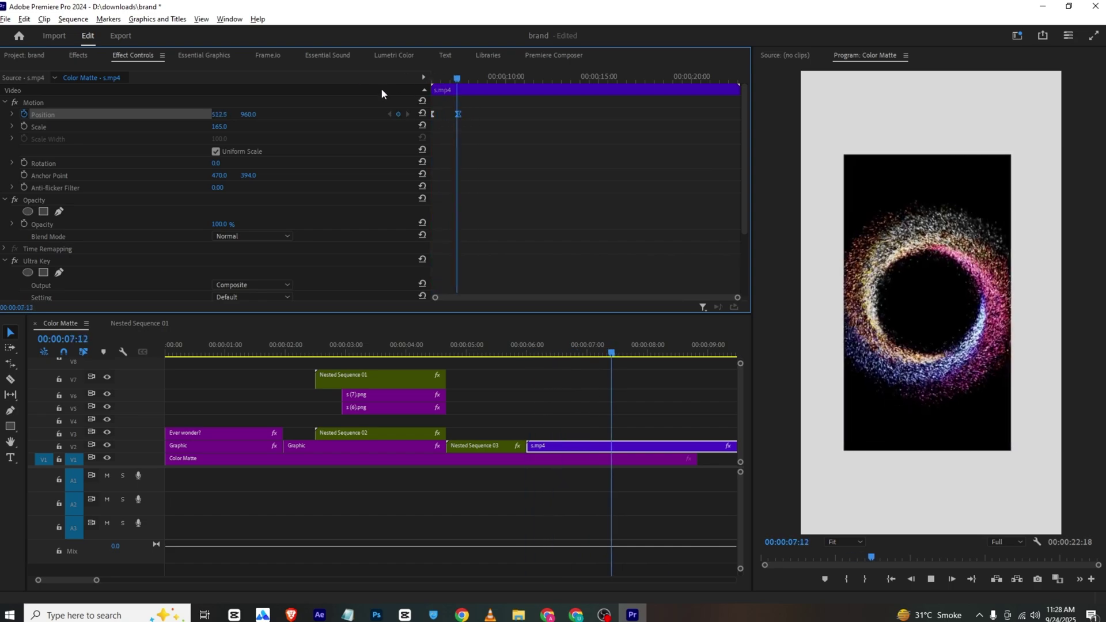
key("space")
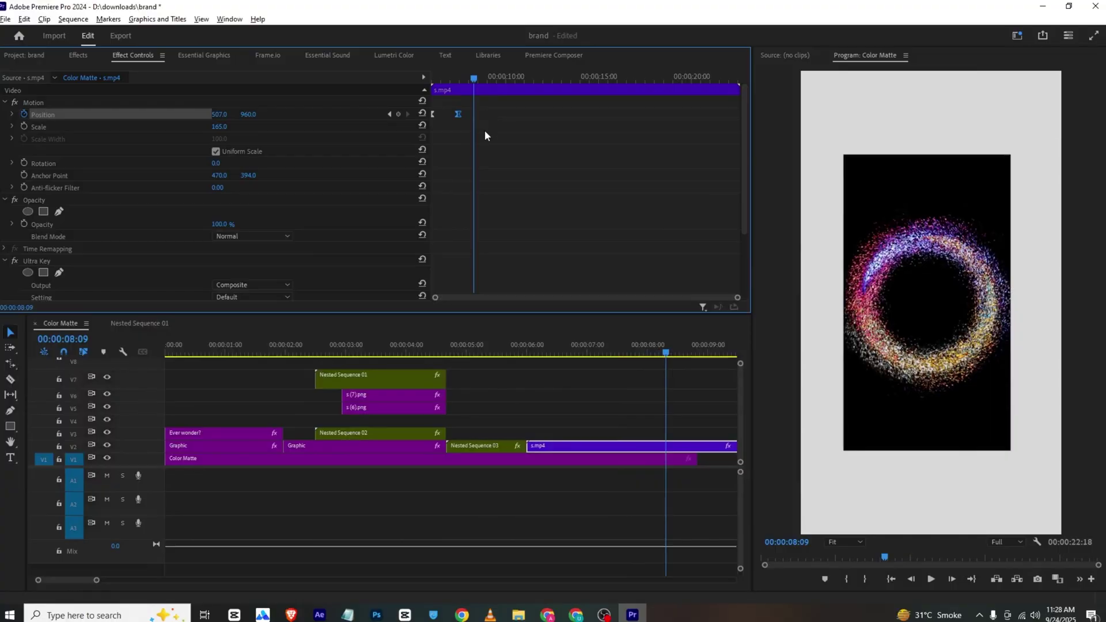
Add a Position keyframe to s.mp4 at 00:00:08:09 and extend the Color Matte on V1 to just past 00:00:12:00
left_click(397, 115)
left_click_drag(486, 71, 506, 73)
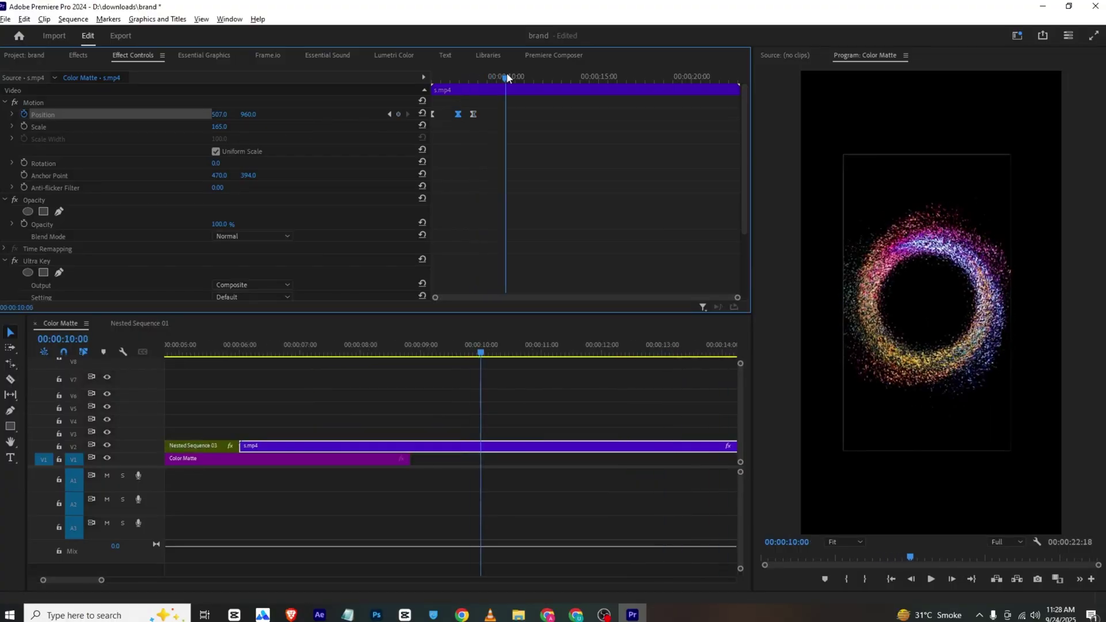
left_click_drag(409, 459, 620, 459)
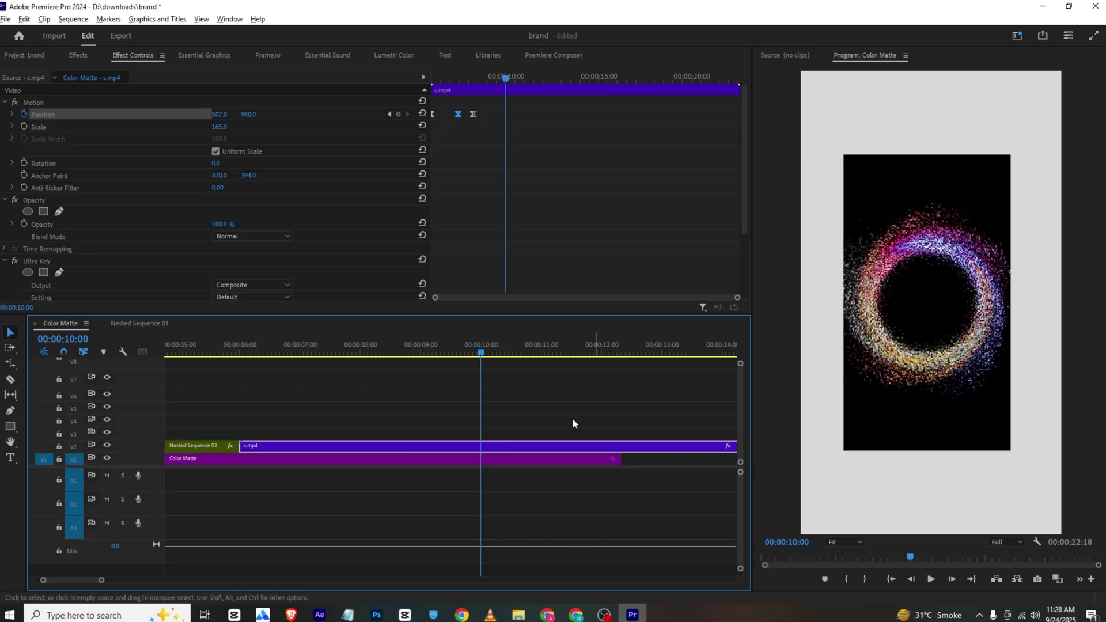
Set s.mp4's vertical position to -813 at 00:00:10:00 so it slides out of the top of the frame, and play the animation
left_click_drag(248, 114, 251, 114)
left_click_drag(479, 72, 389, 87)
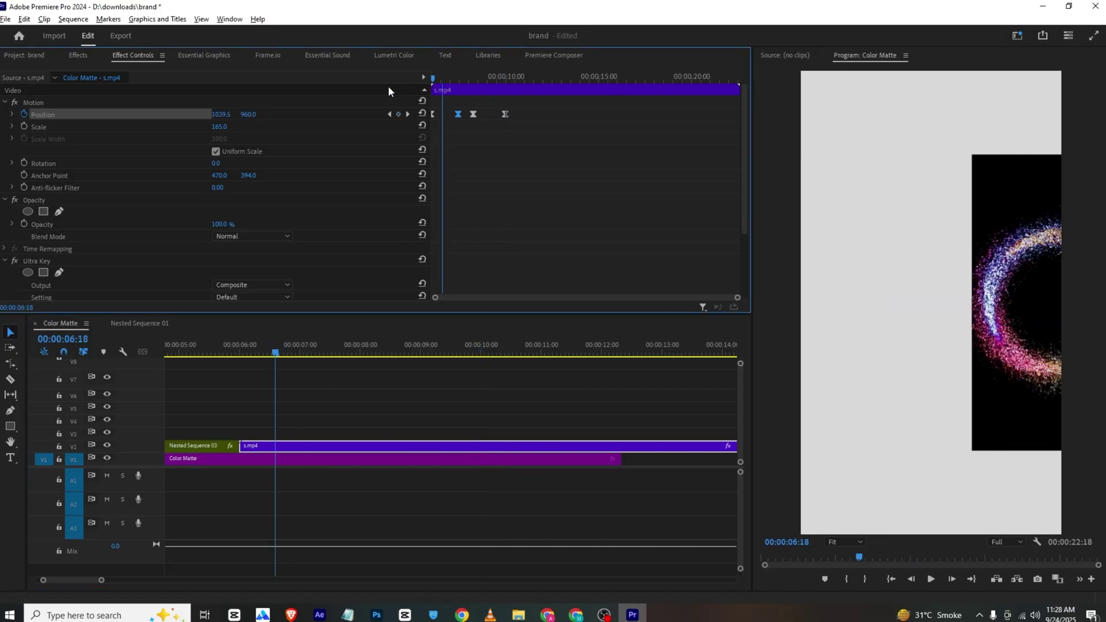
key("space")
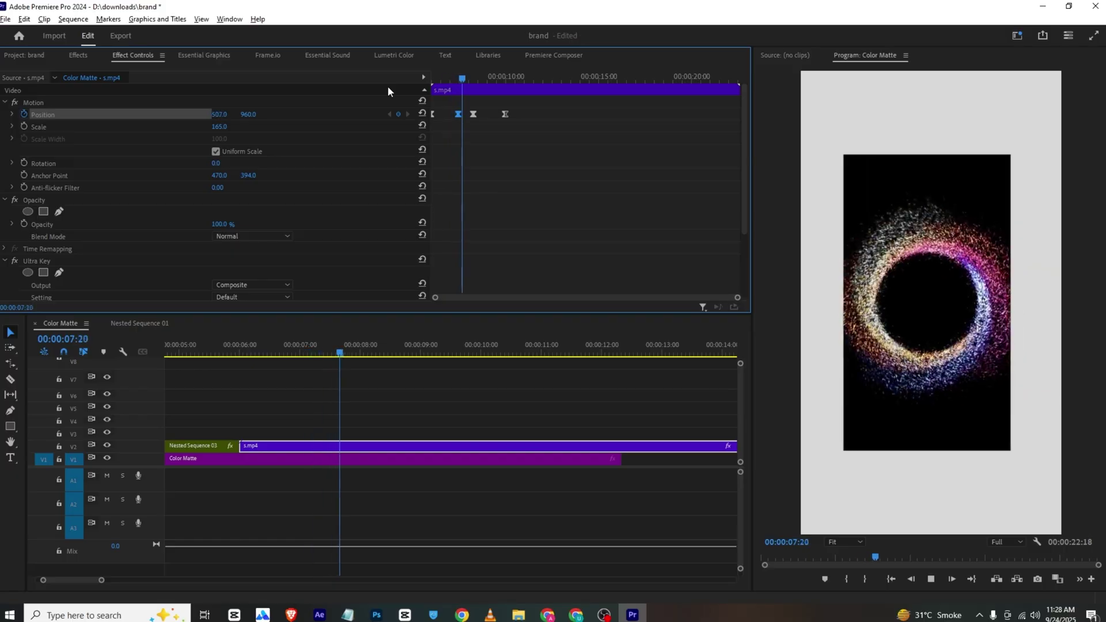
key("space")
Move the third Position keyframe about half a second later to shorten the upward exit, and play the animation
left_click_drag(474, 118, 485, 118)
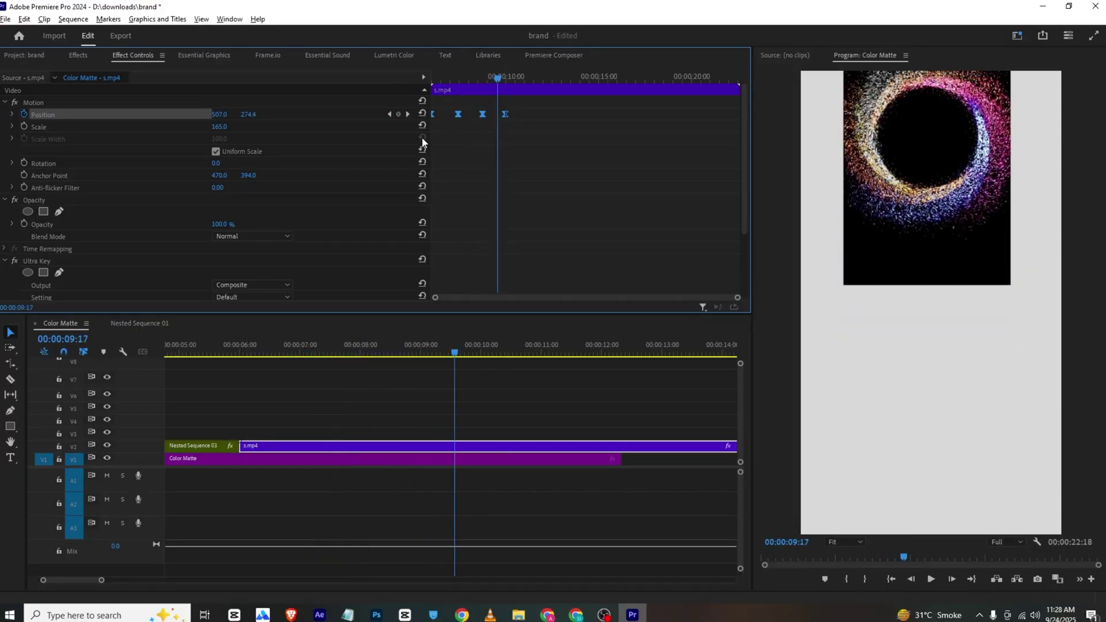
left_click_drag(444, 79, 367, 81)
key("space")
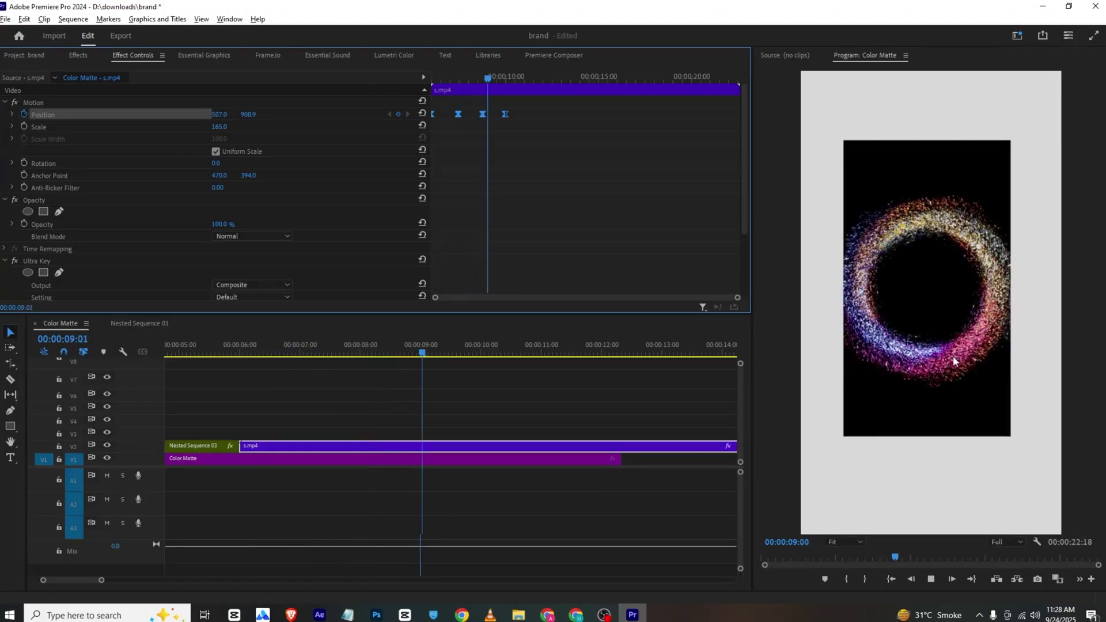
key("space")
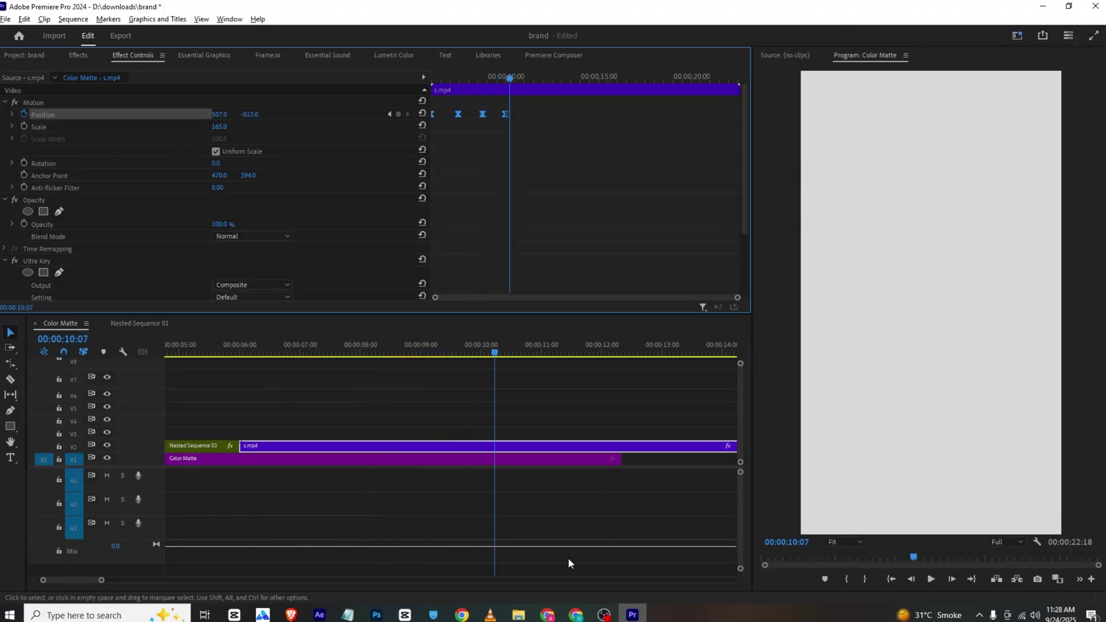
Examine the "Its motion design" scene of the reference video in VLC and return to Premiere Pro
left_click(490, 614)
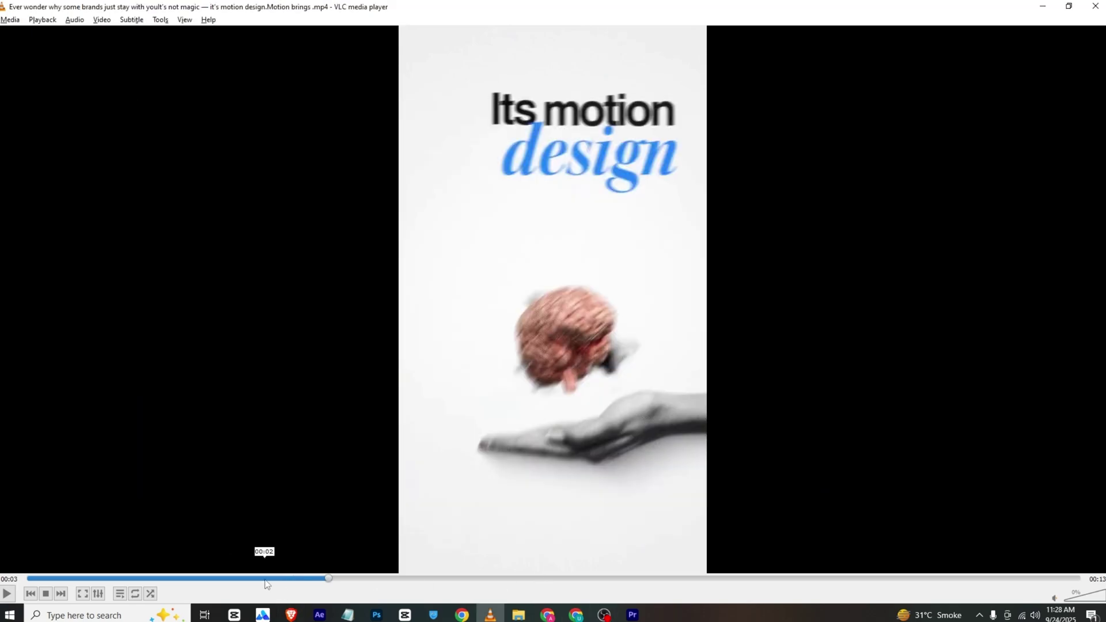
left_click_drag(314, 578, 343, 582)
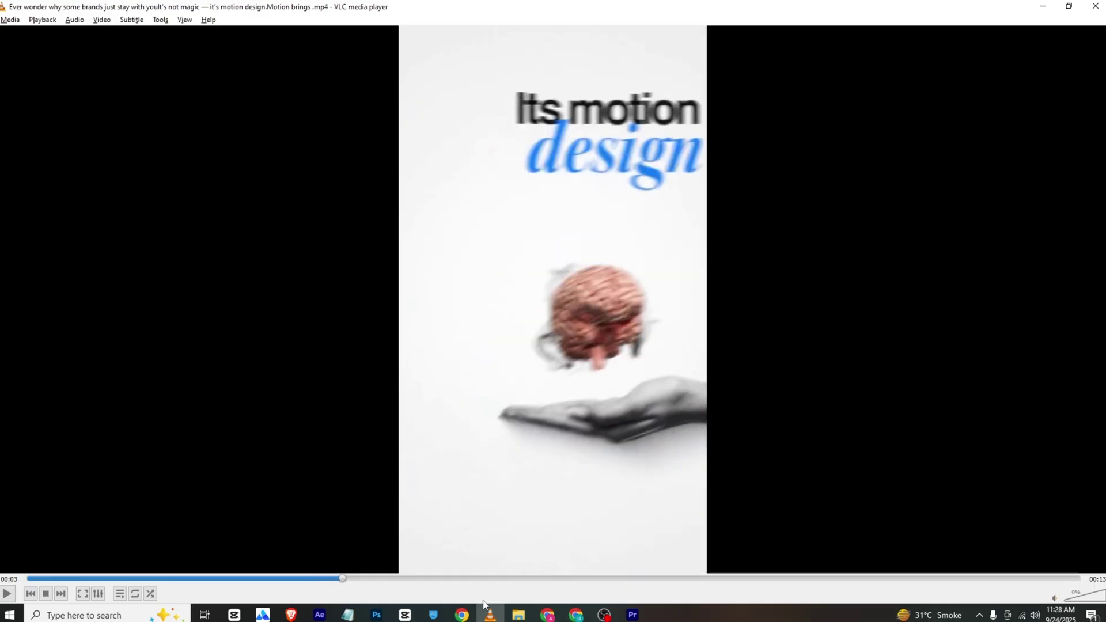
left_click(632, 614)
Place the hand image s (8).png on V3 at 00:00:09:08, then enlarge it and lower it to just beneath the s.mp4 clip
left_click(16, 56)
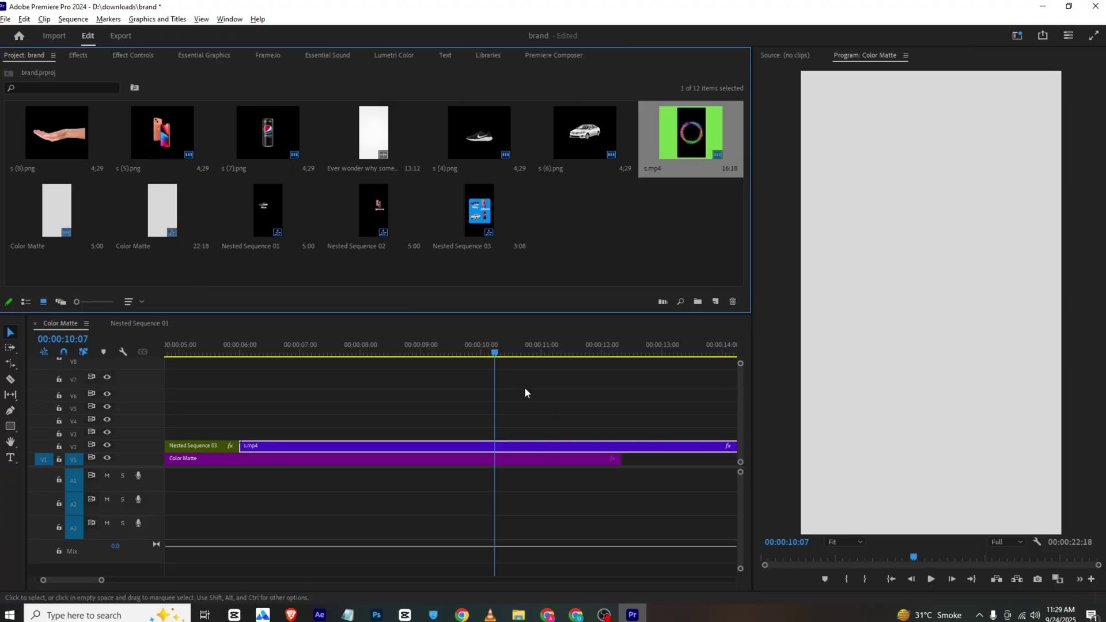
left_click_drag(491, 350, 438, 337)
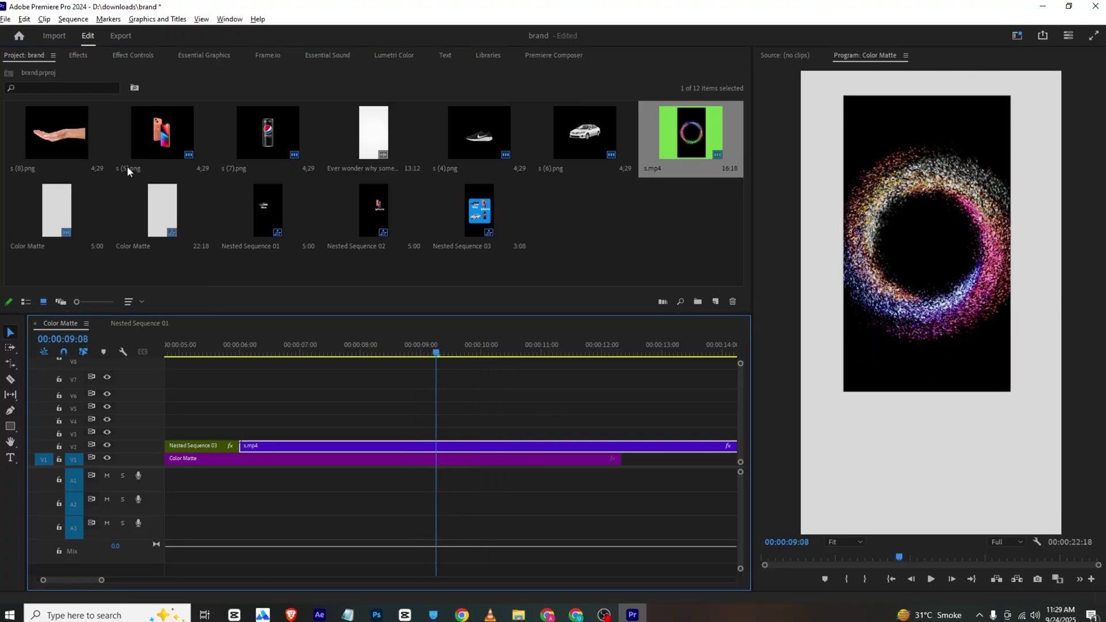
left_click_drag(56, 132, 462, 433)
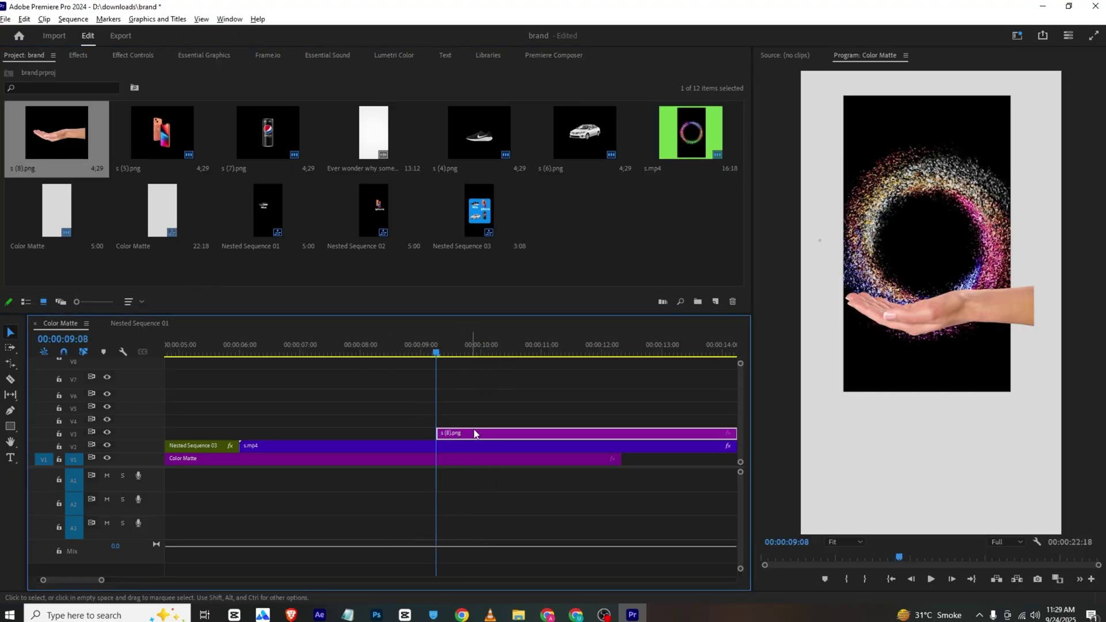
left_click(132, 55)
left_click_drag(220, 126, 495, 114)
Place the brain free green screen.mp4 clip on V4 at 00:00:09:08, above the hand image
left_click(33, 55)
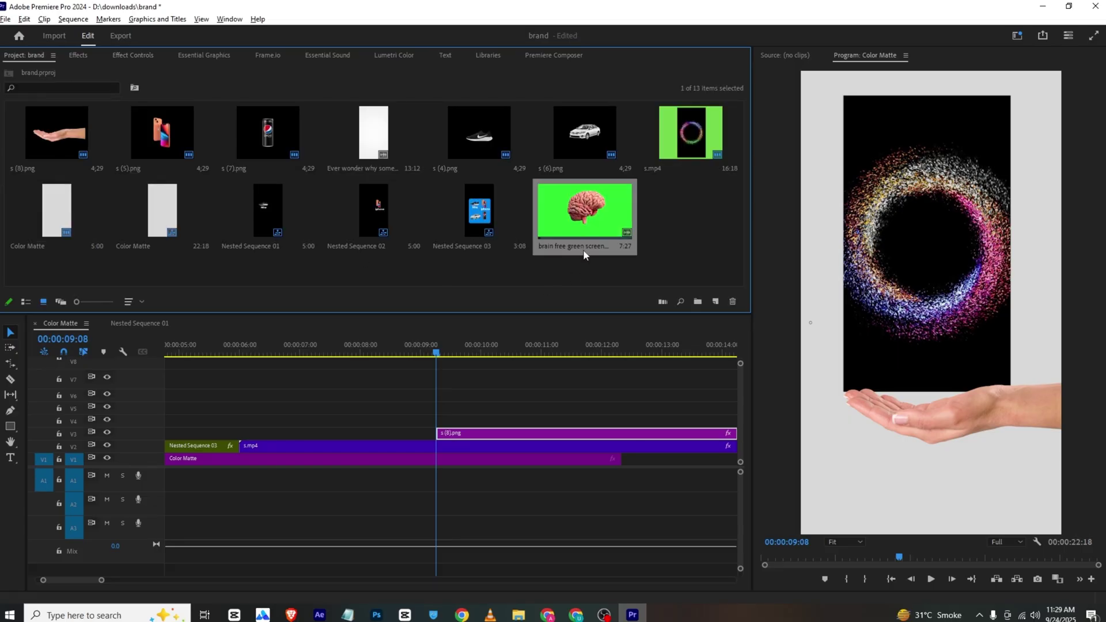
left_click_drag(583, 250, 438, 419)
left_click_drag(573, 233, 448, 424)
Set the brain clip's speed to 400% with Optical Flow time interpolation
key("ctrl+r")
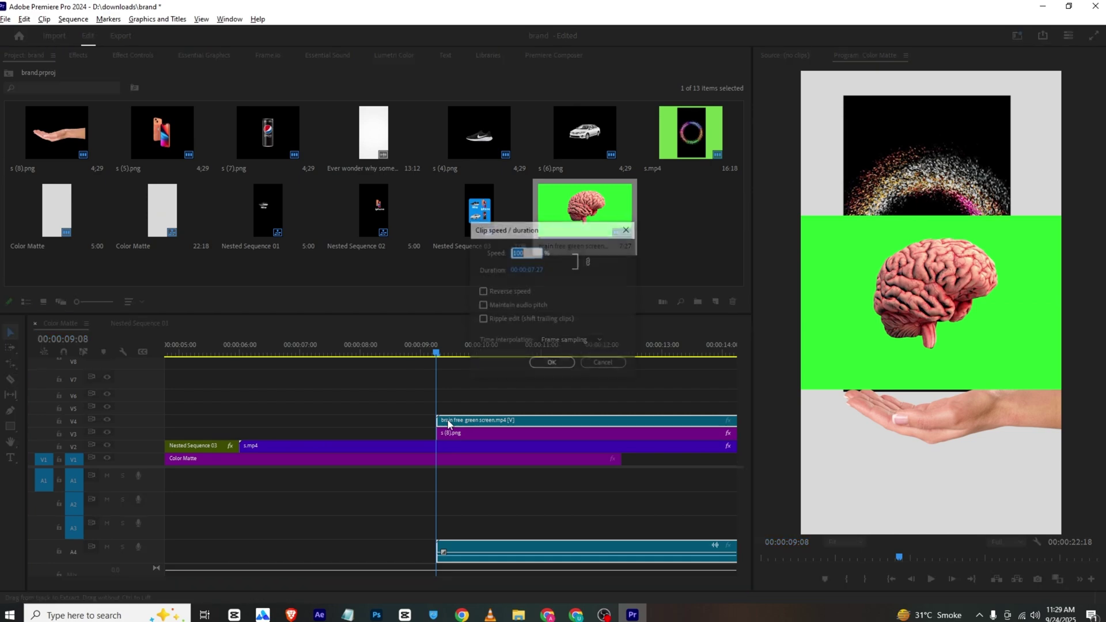
type("400")
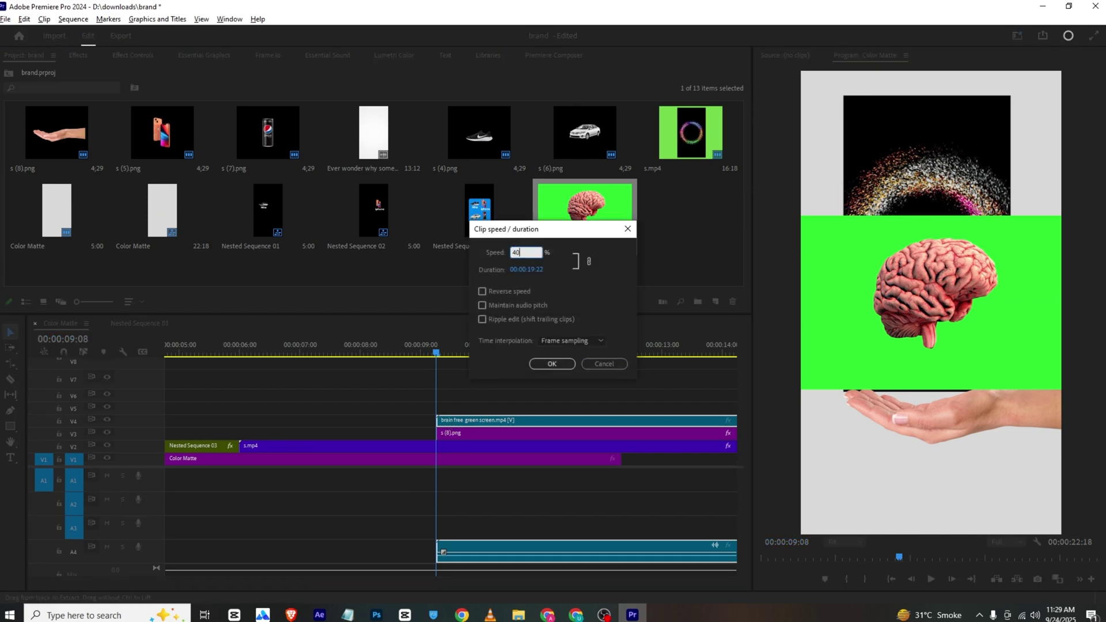
left_click(543, 340)
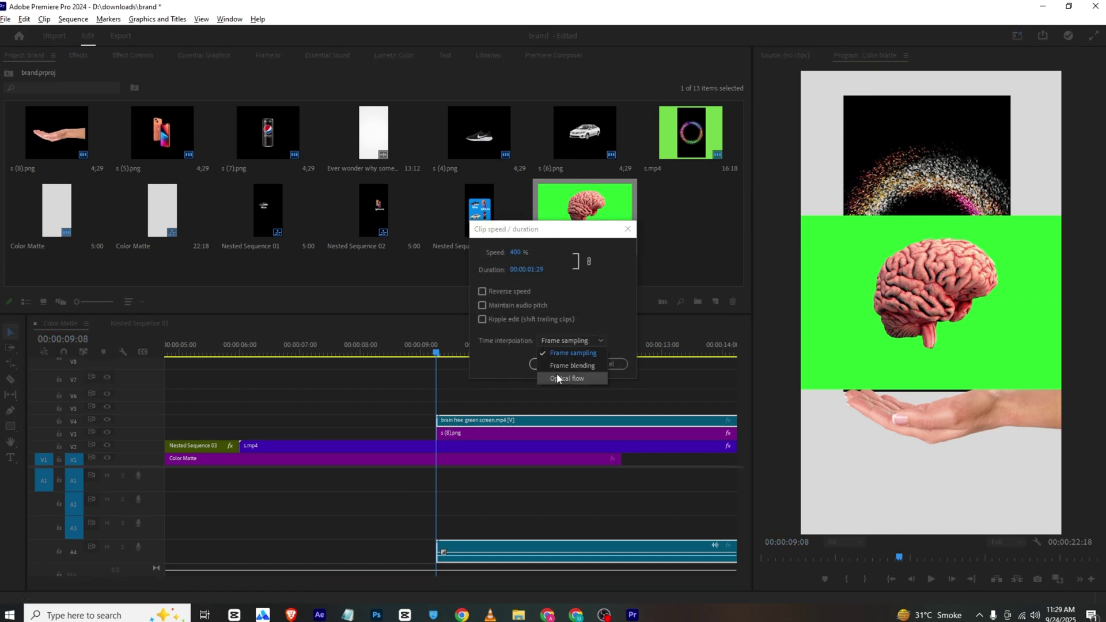
left_click(556, 374)
left_click(552, 364)
Apply Ultra Key to the brain clip and sample its green background as the Key Color
left_click(78, 55)
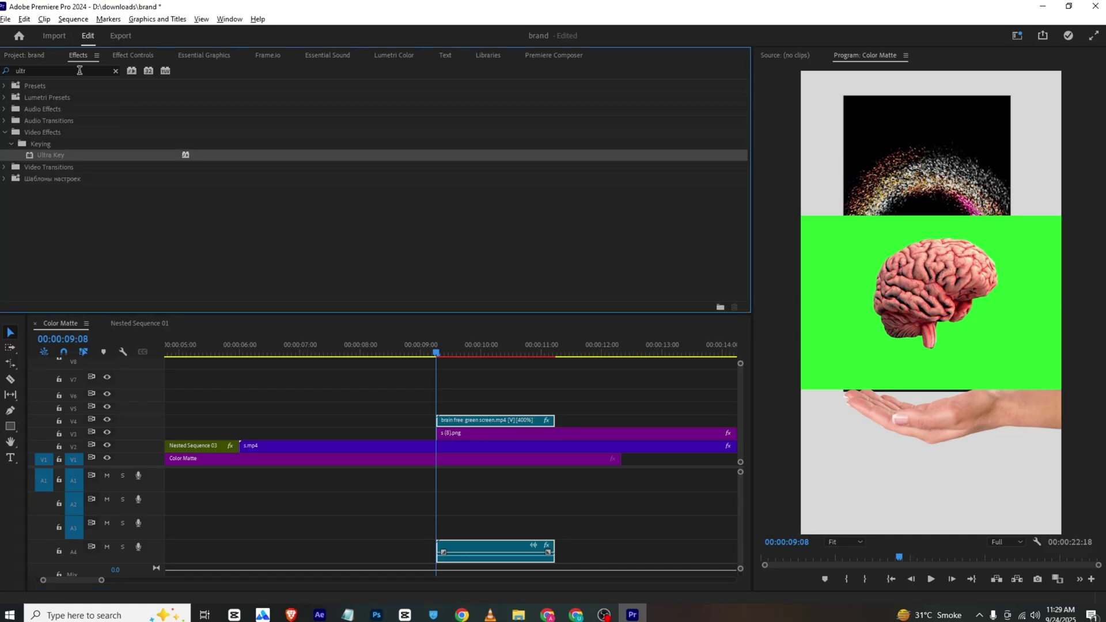
left_click_drag(63, 154, 495, 421)
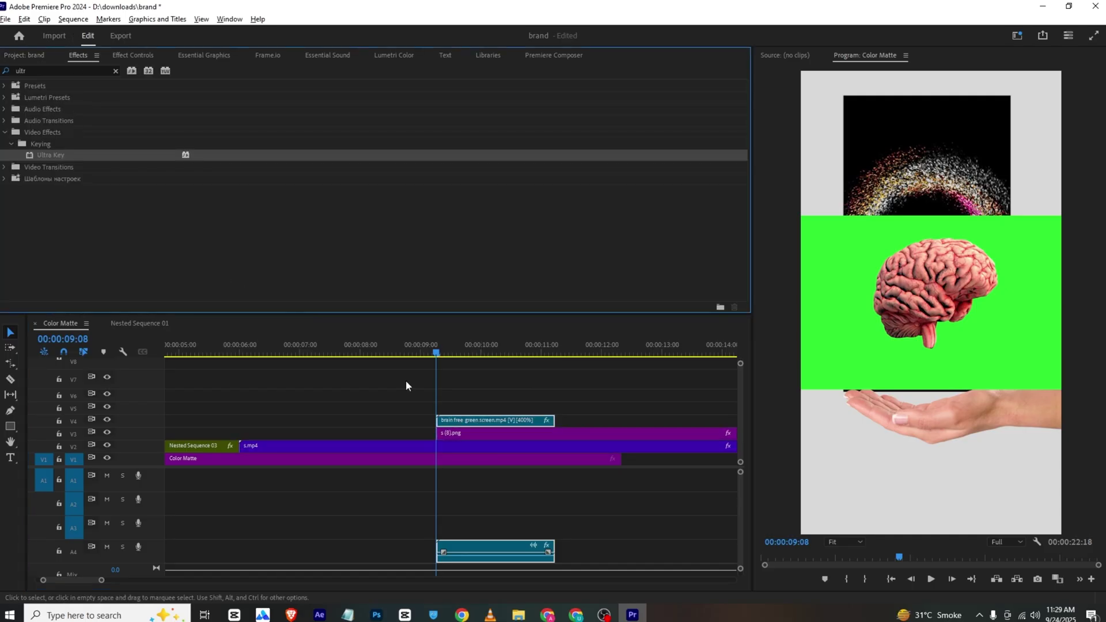
left_click(124, 54)
scroll(195, 194, "down", 6)
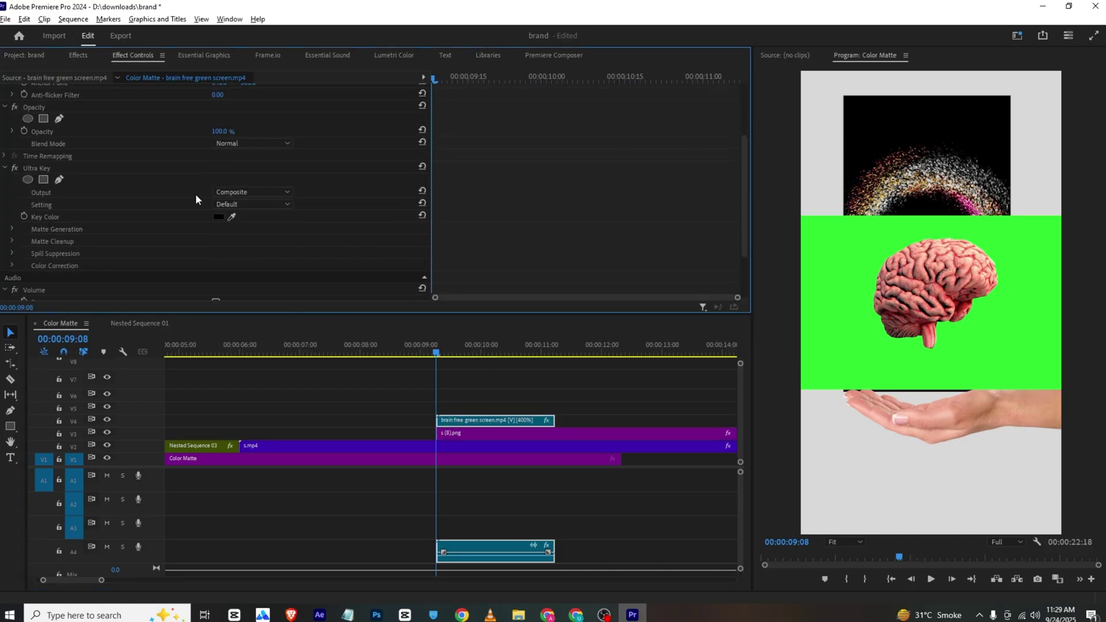
left_click(231, 148)
left_click(831, 260)
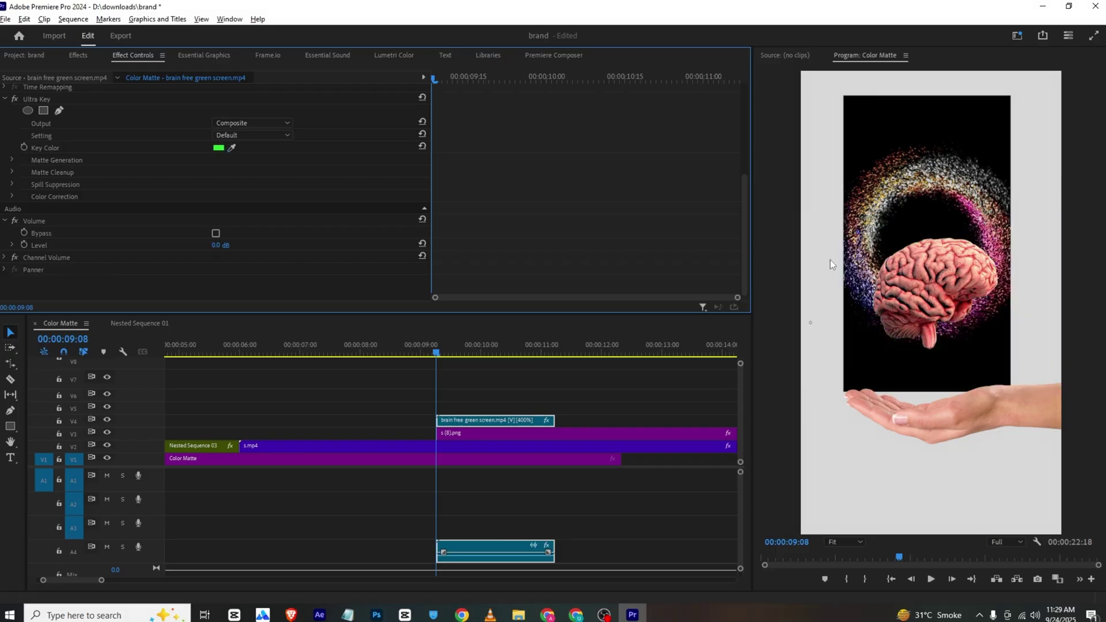
Switch to VLC and examine the start of the reference video's "Its motion design" scene with the brain above the hand
left_click(490, 614)
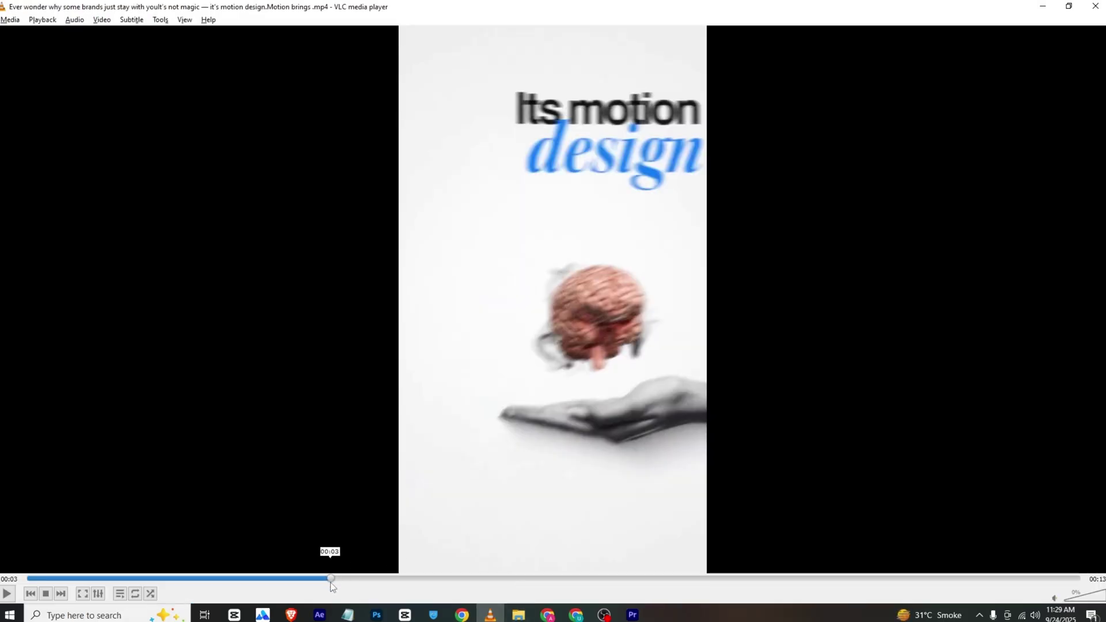
left_click(321, 581)
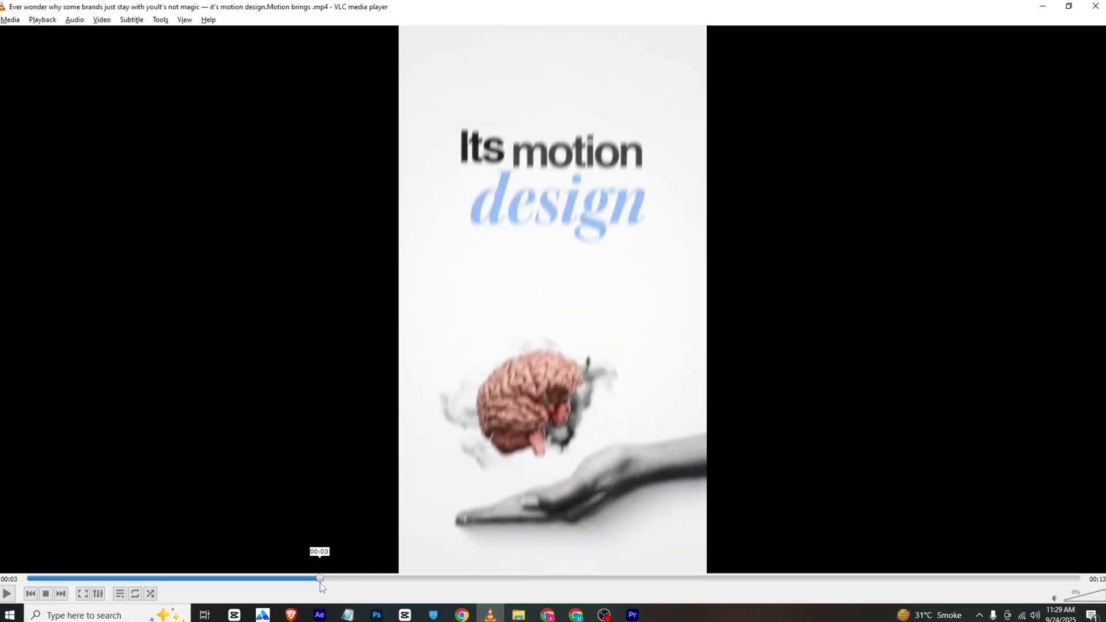
Back in Premiere Pro, find the Black & White video effect and apply it to the hand image on V3
left_click(632, 615)
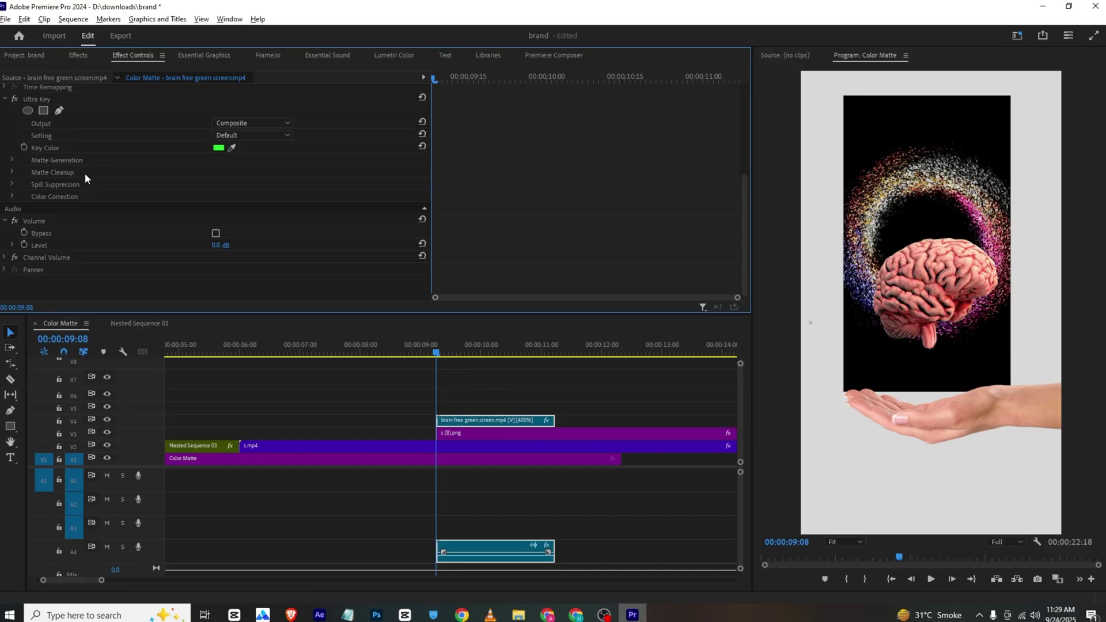
left_click(78, 55)
left_click(58, 69)
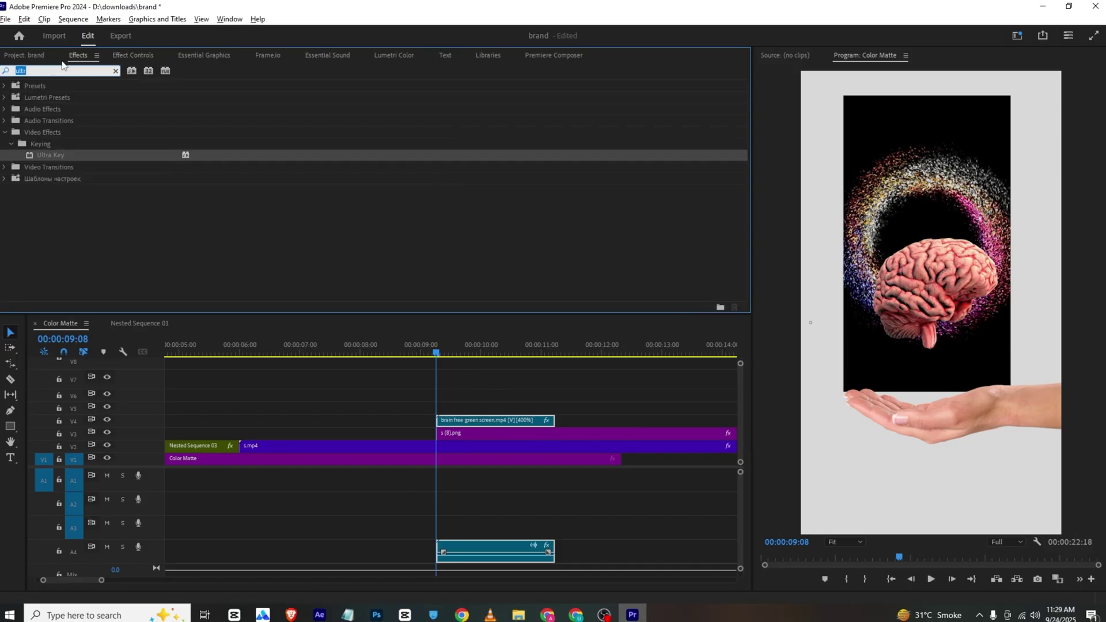
type("black and")
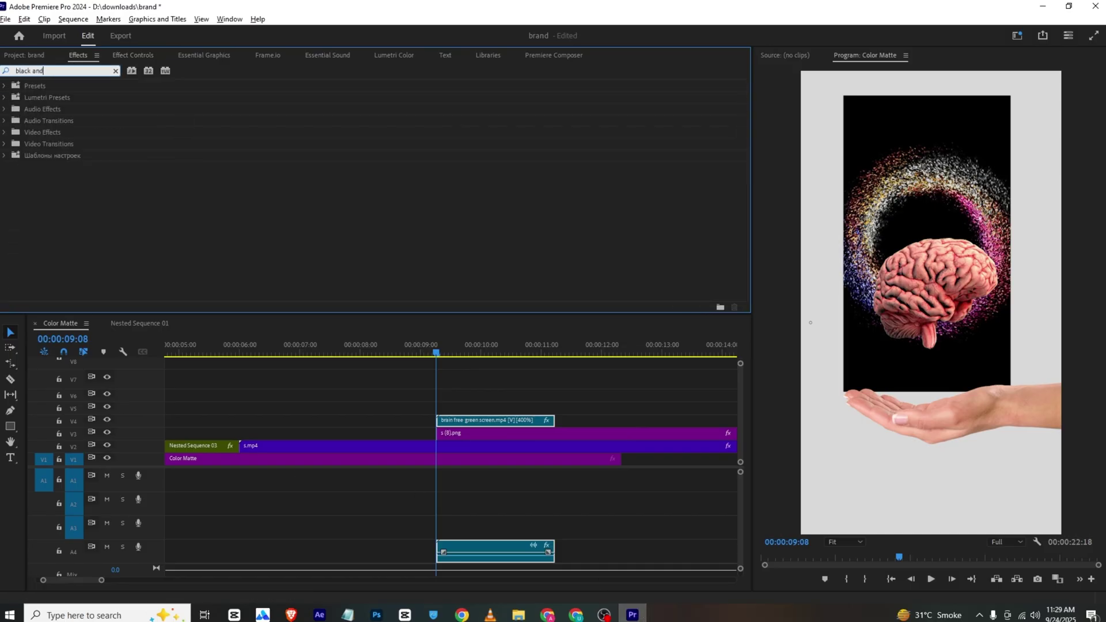
key("BackSpace")
key("BackSpace")
key("BackSpace")
key("BackSpace")
scroll(67, 199, "down", 5)
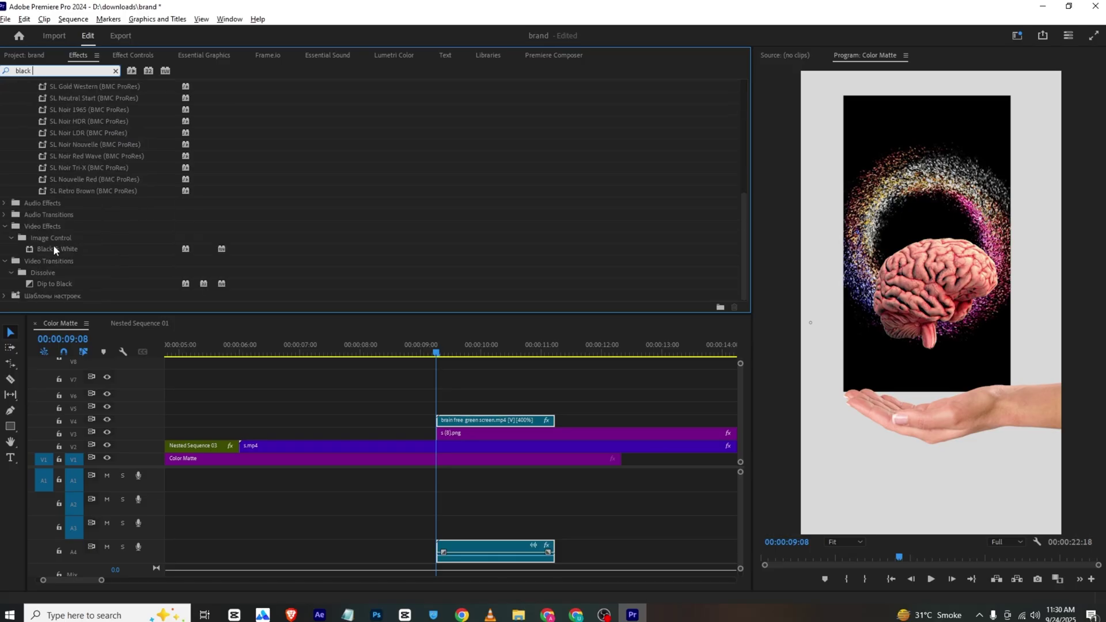
left_click_drag(58, 245, 507, 420)
right_click(507, 419)
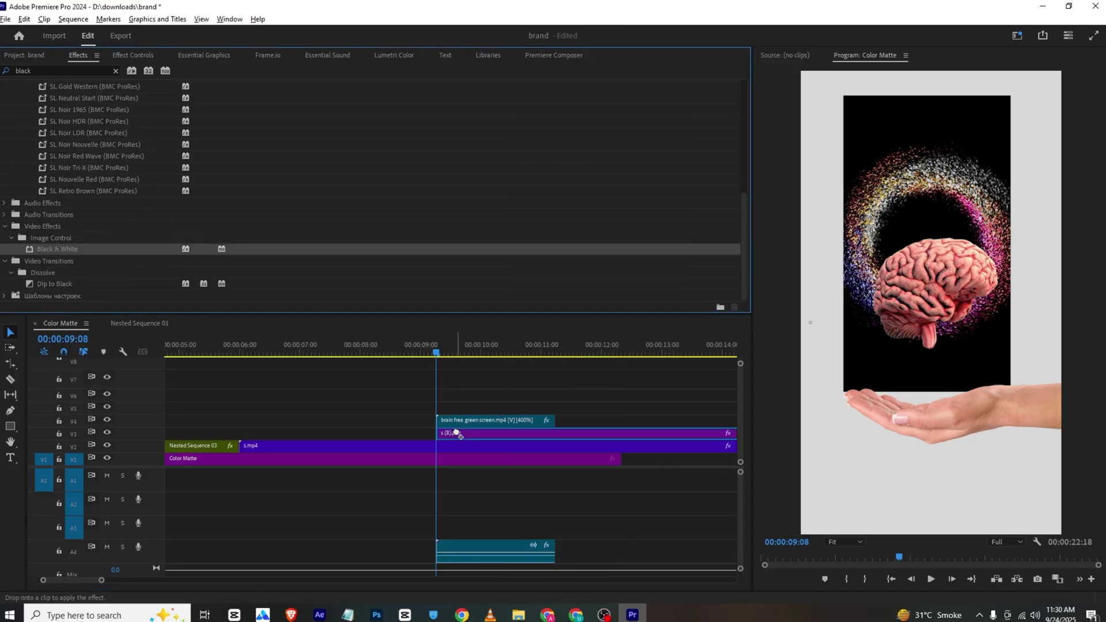
left_click_drag(457, 432, 456, 435)
Unlink the brain clip's audio from its video and delete the audio
right_click(464, 425)
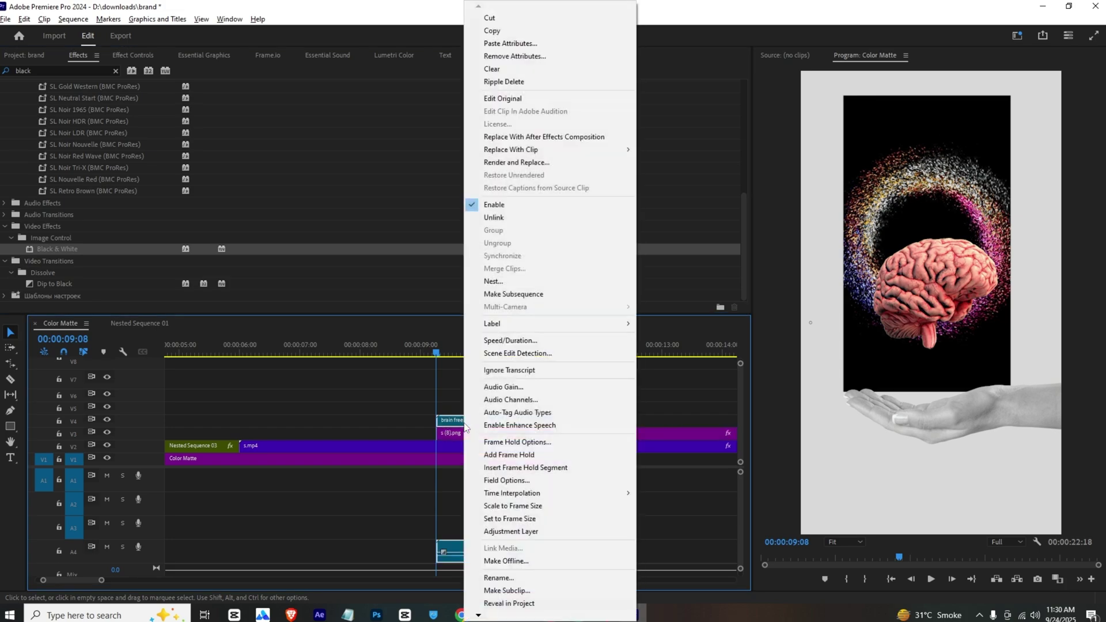
key("Escape")
right_click(466, 424)
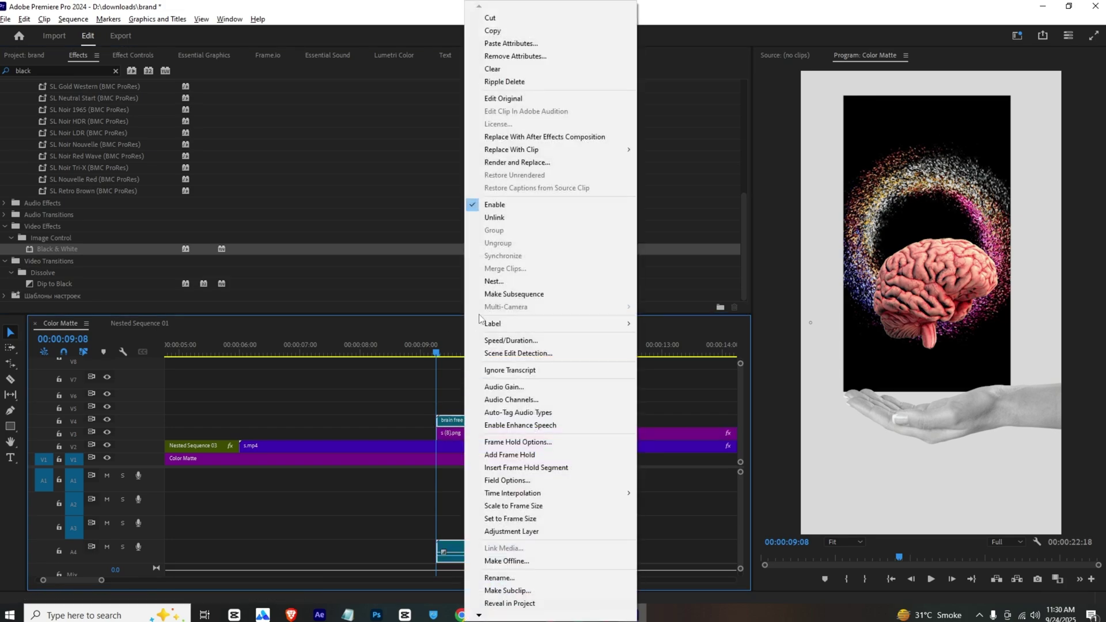
left_click(487, 218)
left_click(502, 553)
key("Delete")
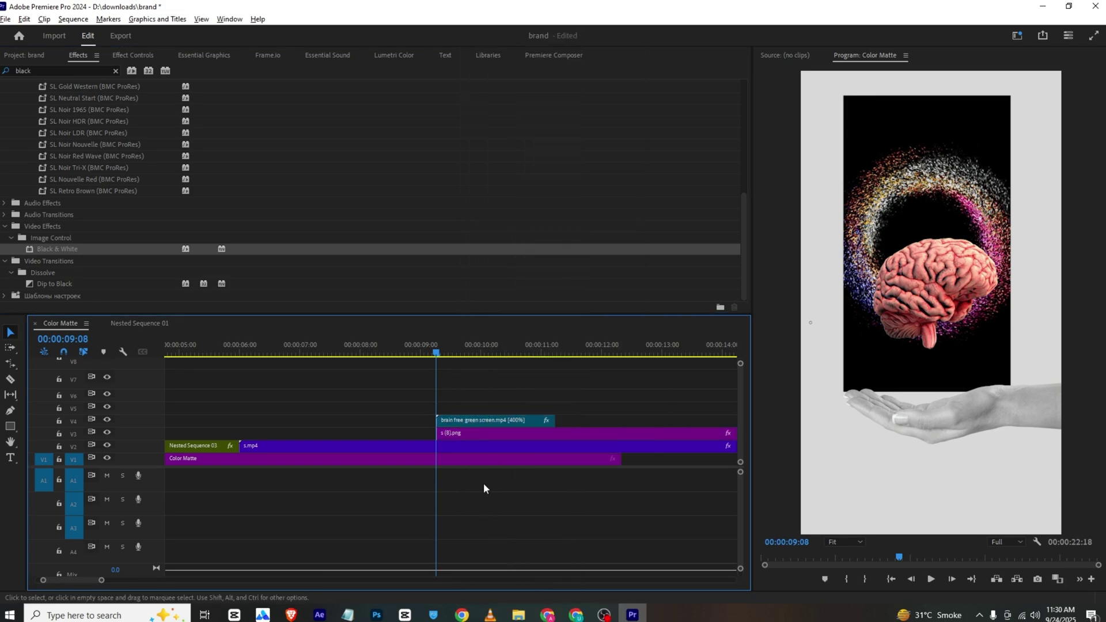
Lower the brain clip towards the hand by setting its Position to 540, 1088, and preview the result
left_click(478, 425)
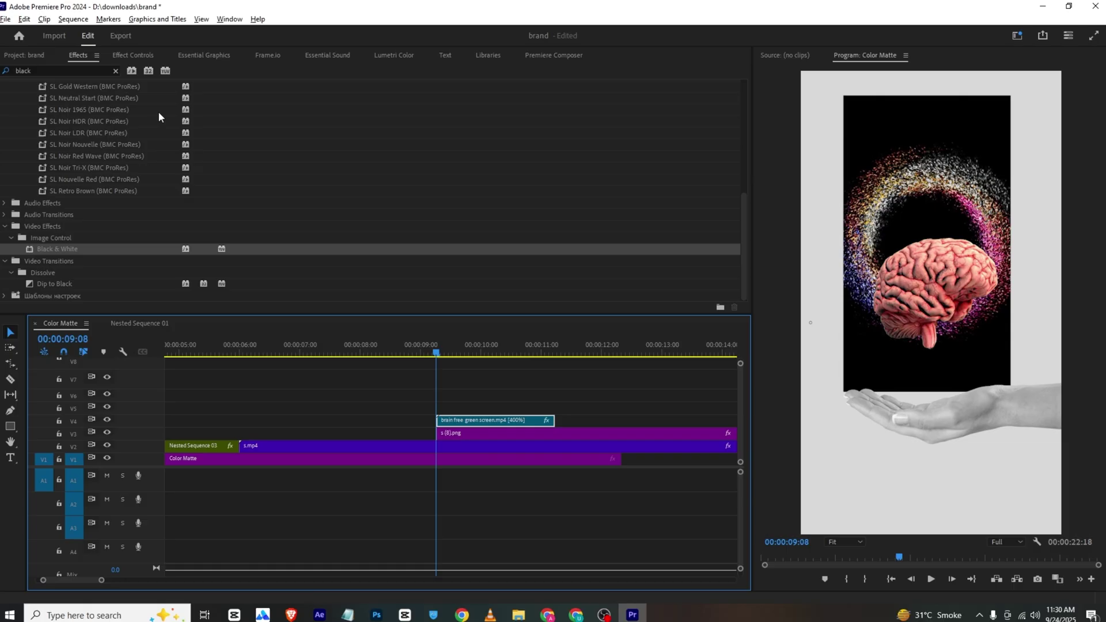
left_click(133, 56)
left_click_drag(248, 114, 321, 114)
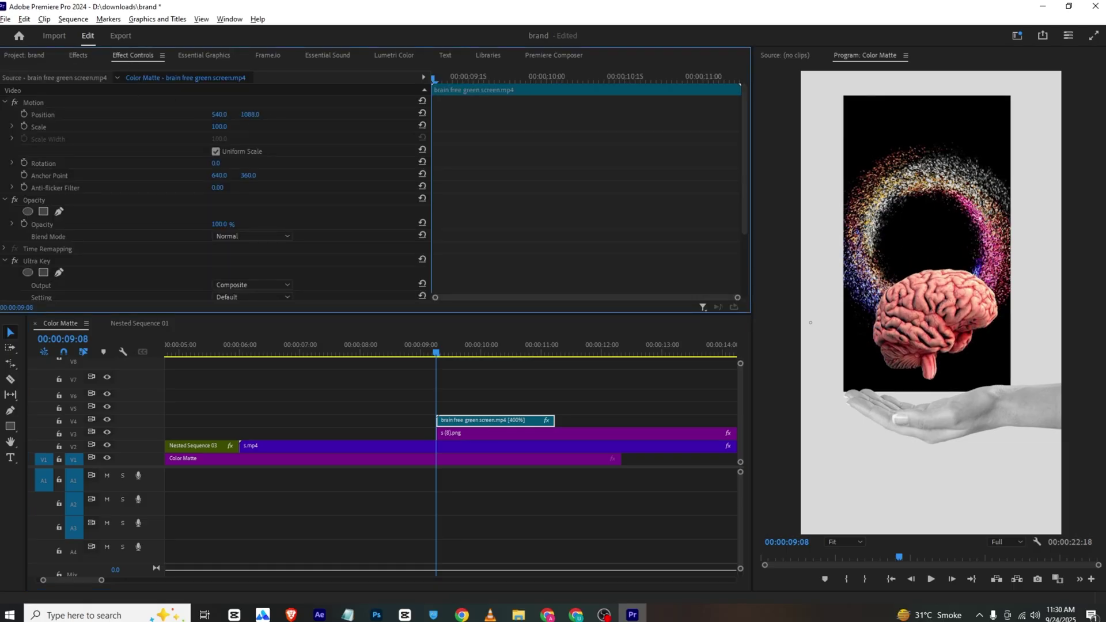
key("space")
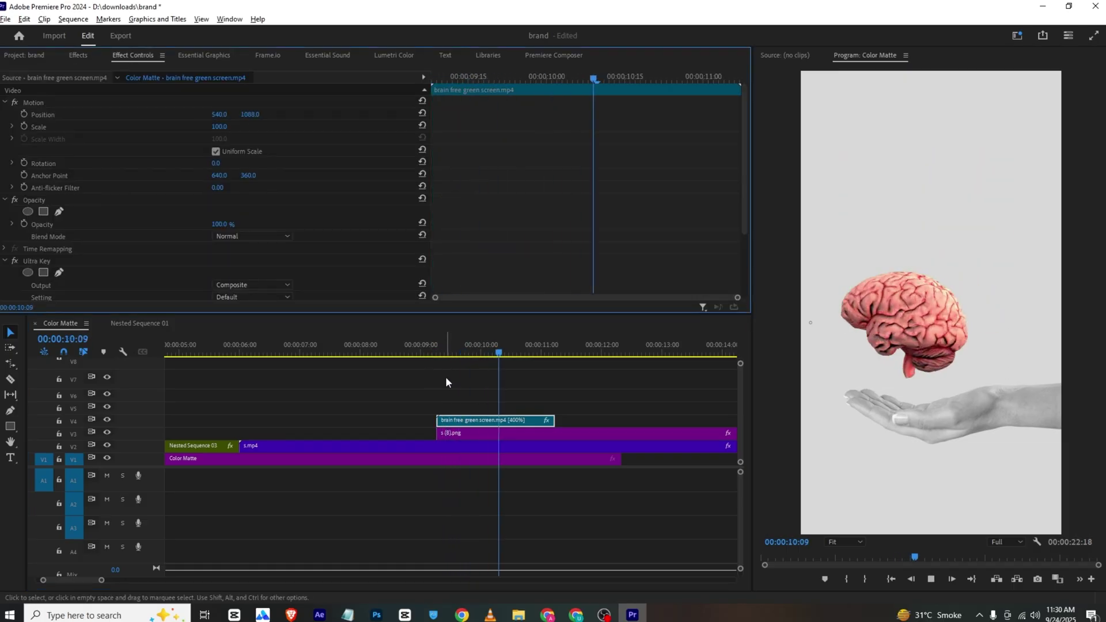
key("space")
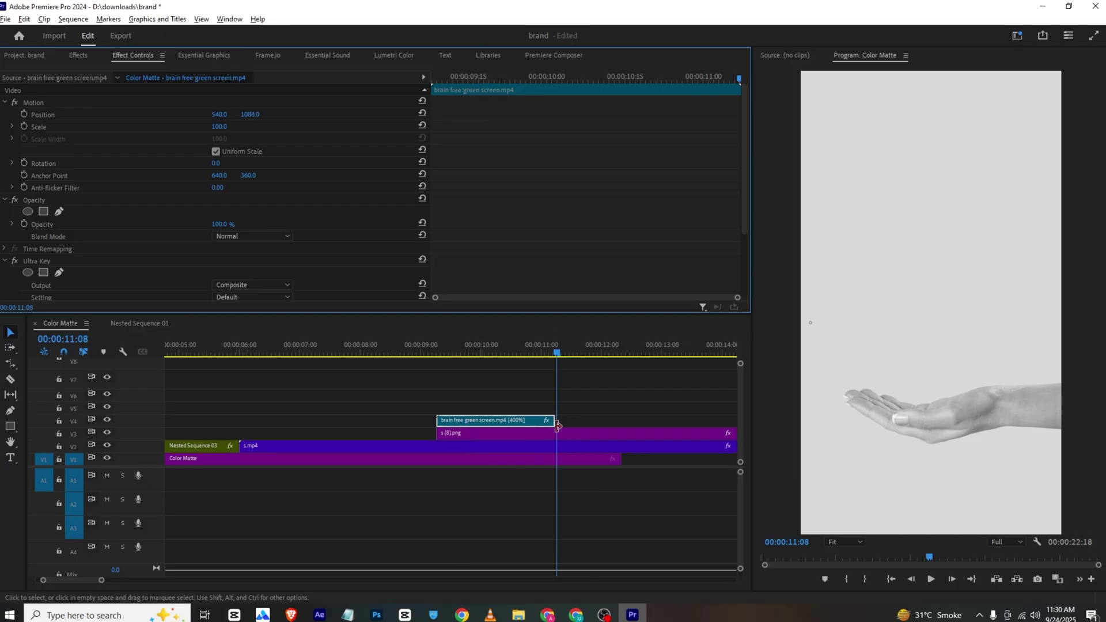
Cut the hand image at 00:00:11:07, where the brain clip ends, and delete the remainder
left_click(557, 354)
left_click_drag(557, 357, 554, 364)
key("c")
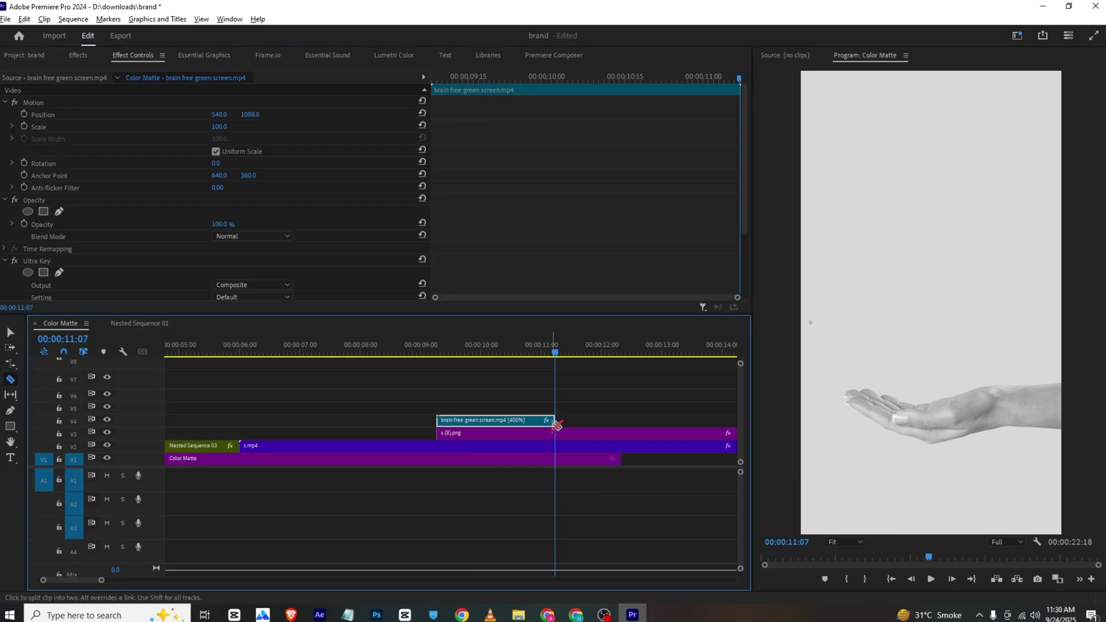
left_click(556, 433)
key("v")
left_click(570, 433)
key("Delete")
Nest the brain clip and the hand image together with the default nested sequence name
left_click(452, 349)
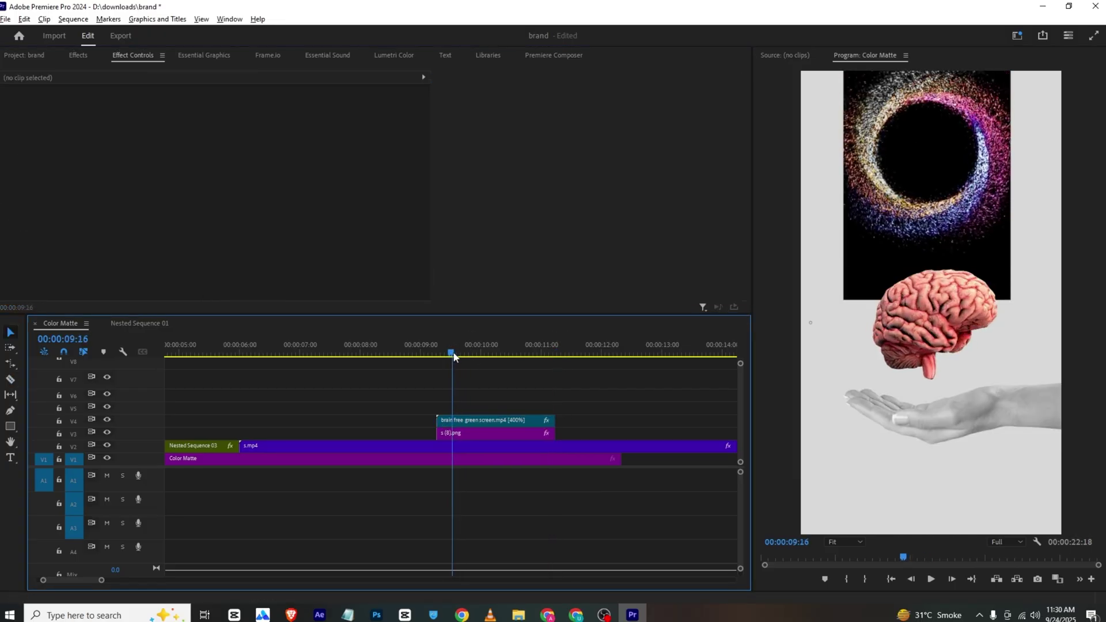
left_click_drag(545, 387, 510, 432)
right_click(510, 431)
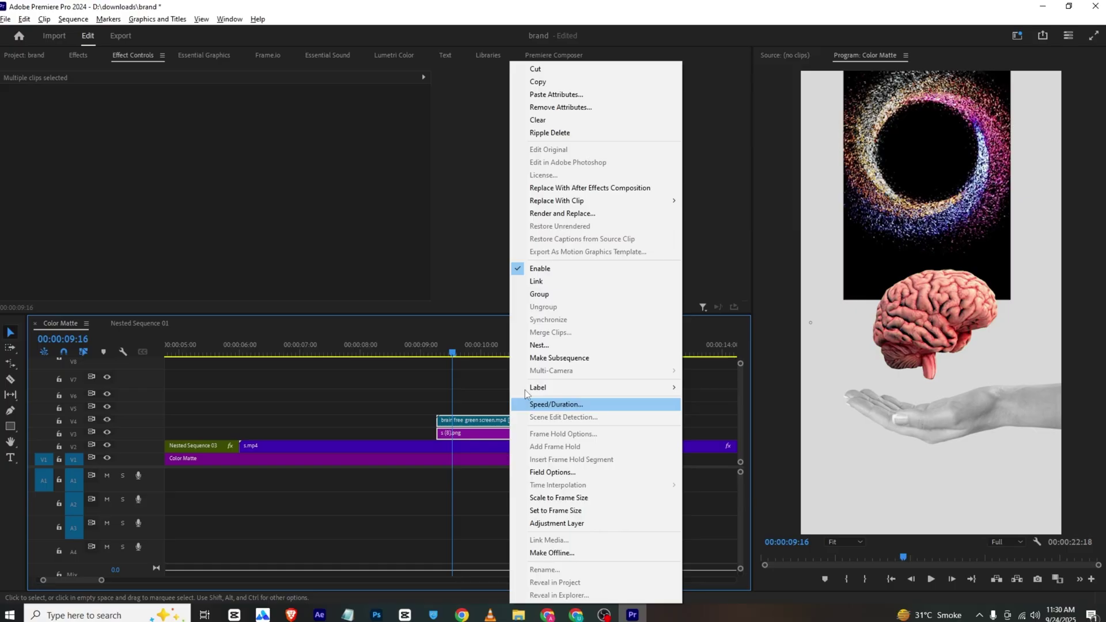
left_click(539, 345)
left_click(529, 319)
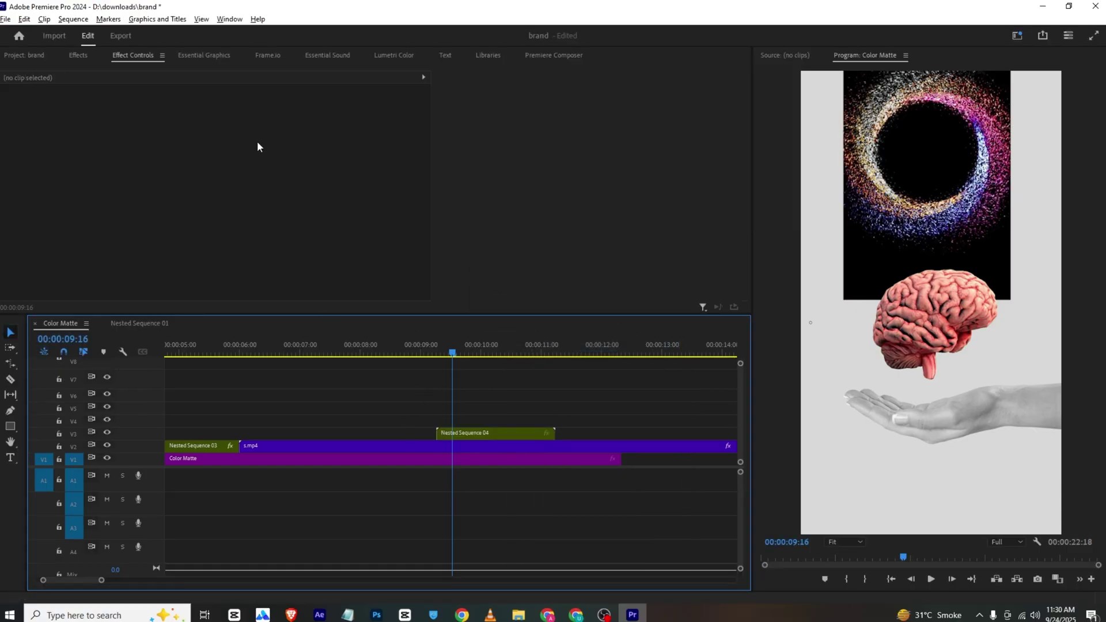
Add Position, Scale and Rotation keyframes to the brain-and-hand nest and move them to about 00:00:10:04
left_click(484, 434)
left_click(24, 114)
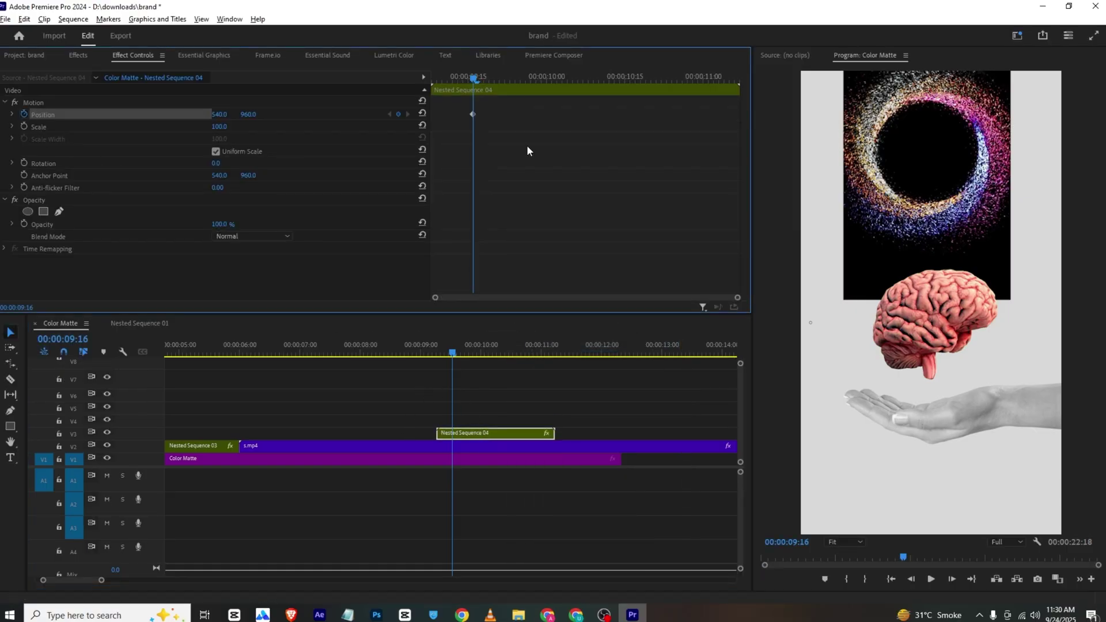
left_click_drag(472, 114, 433, 116)
left_click_drag(452, 77, 392, 82)
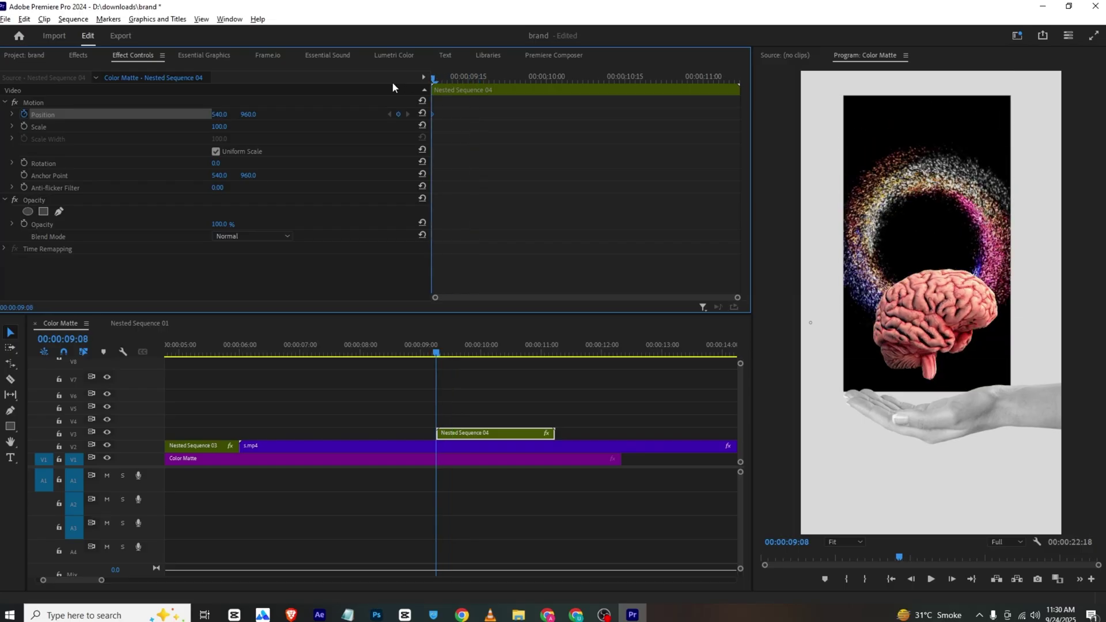
left_click(24, 163)
left_click(24, 126)
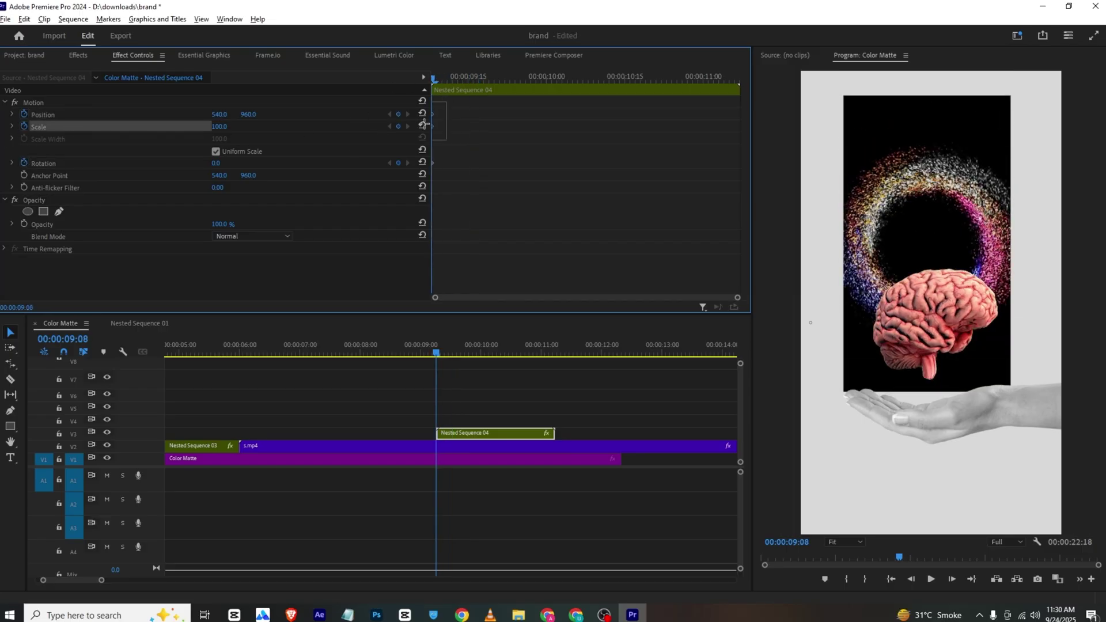
left_click_drag(430, 181, 569, 166)
Keyframe the nest's start at 00:00:09:08 with Rotation -33°, Position 540, 1905 and Scale 2, and preview the entrance
left_click_drag(217, 167, 197, 167)
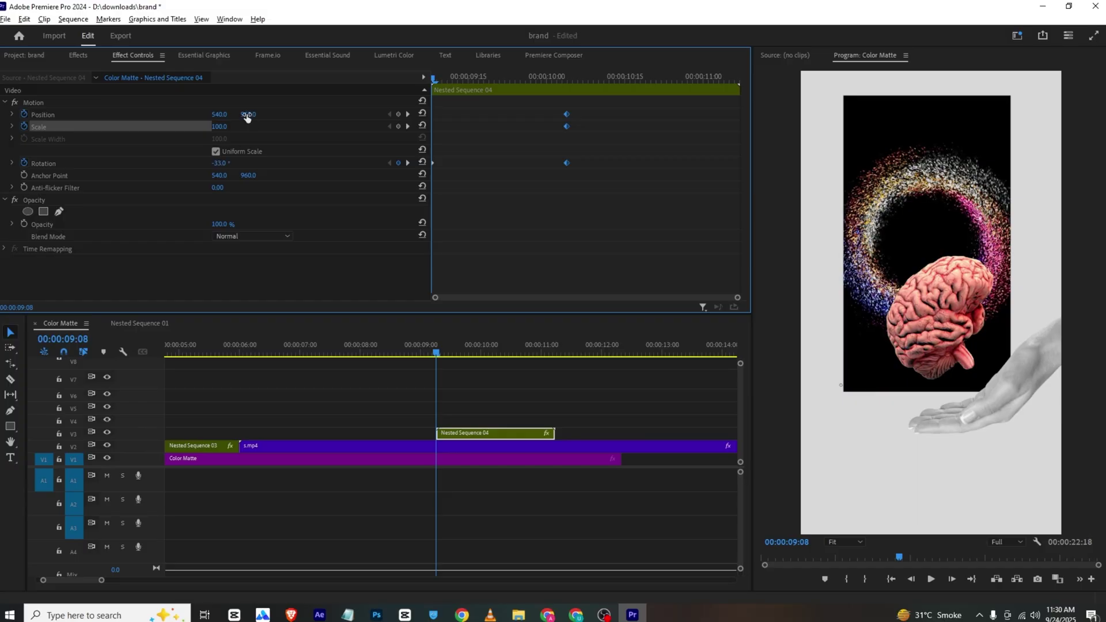
left_click_drag(246, 117, 341, 117)
left_click_drag(211, 132, 155, 133)
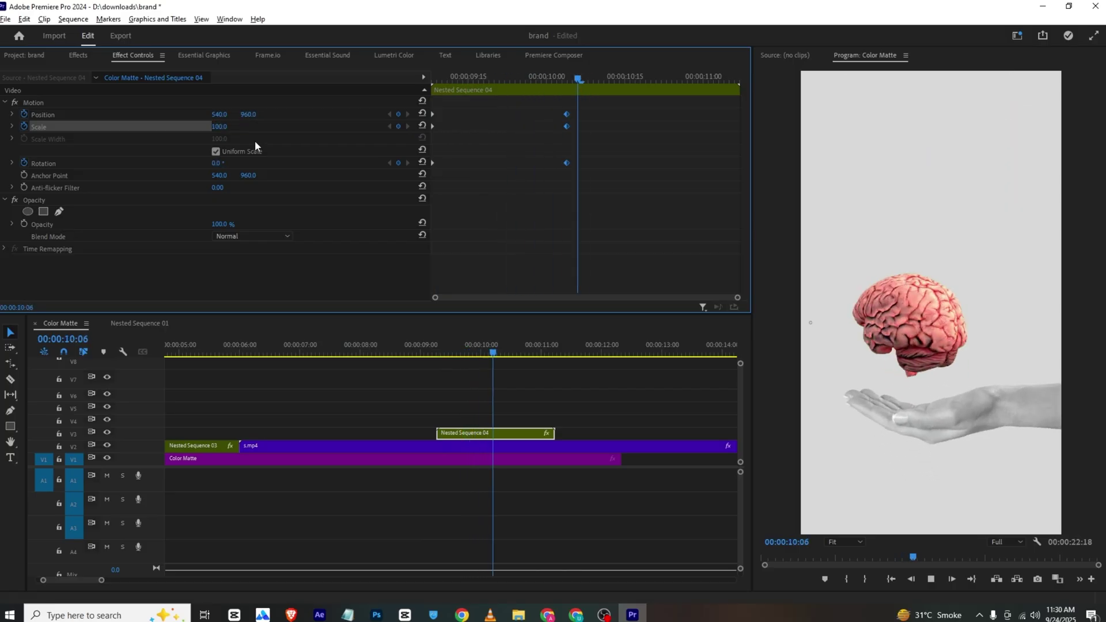
left_click(449, 79)
key("space")
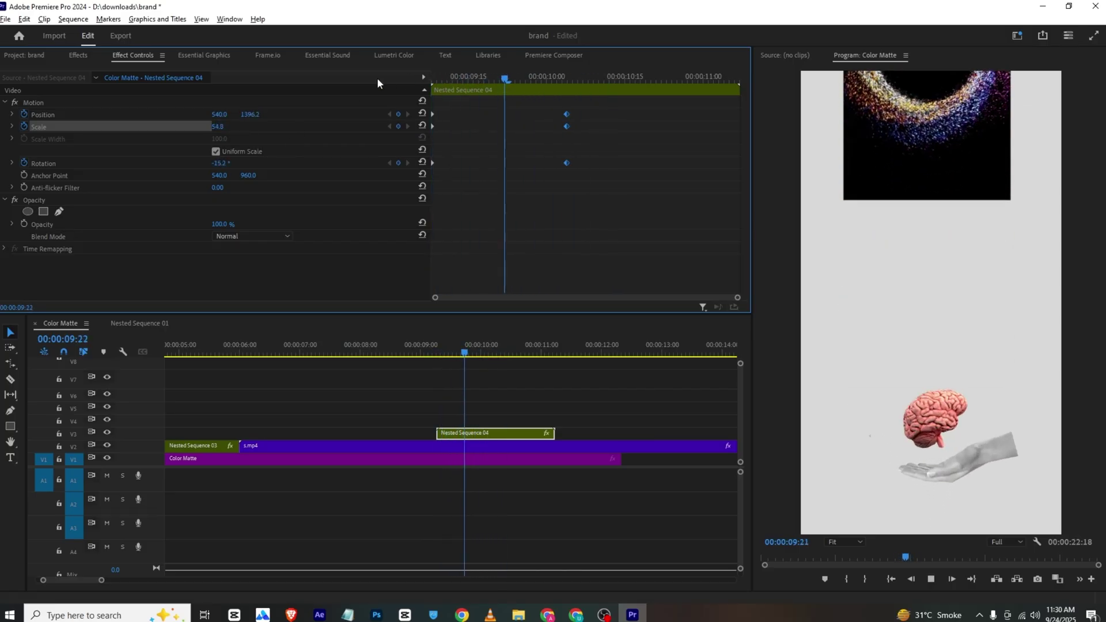
key("space")
key("space")
Apply eased temporal interpolation to all of the nest's Position, Scale and Rotation keyframes and preview the motion
left_click_drag(591, 102, 320, 188)
right_click(562, 110)
right_click(562, 105)
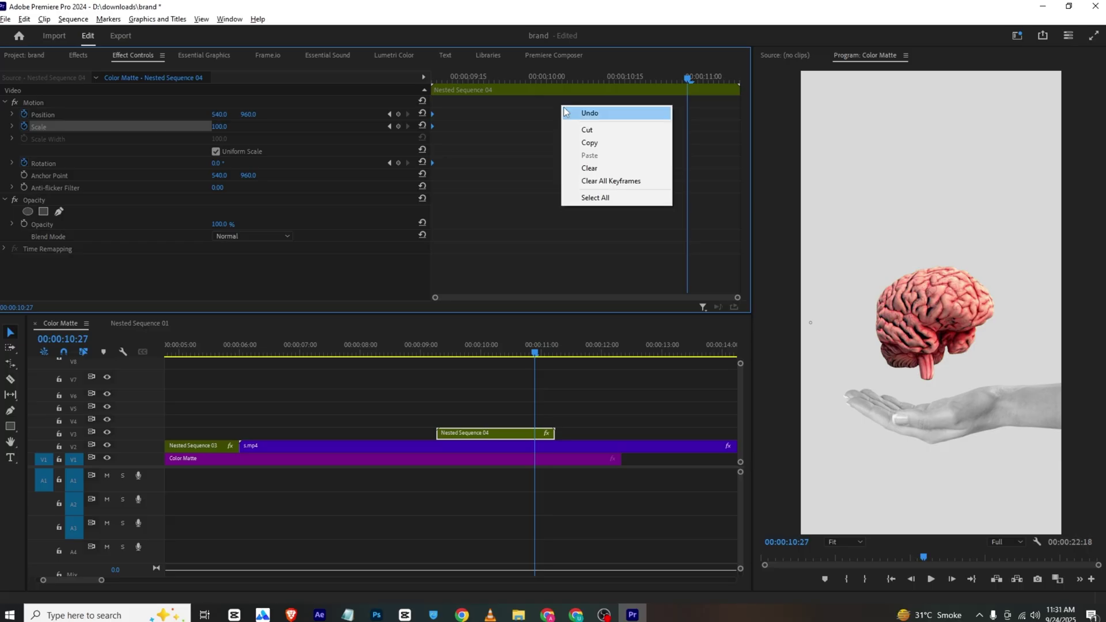
right_click(433, 114)
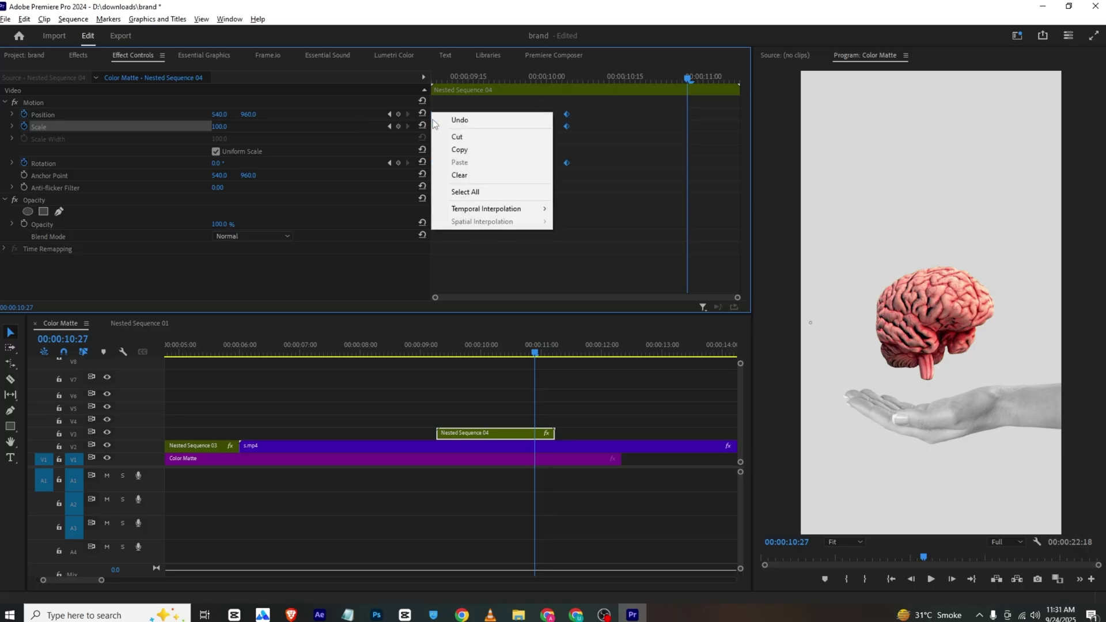
mouse_move(484, 210)
left_click(590, 276)
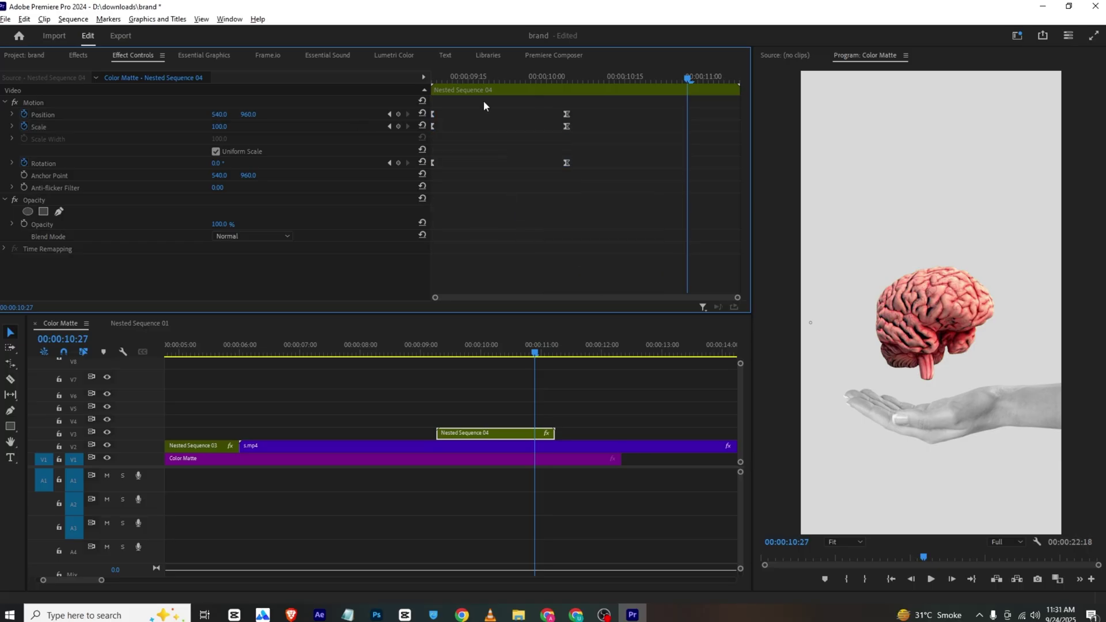
key("Up")
key("space")
key("space")
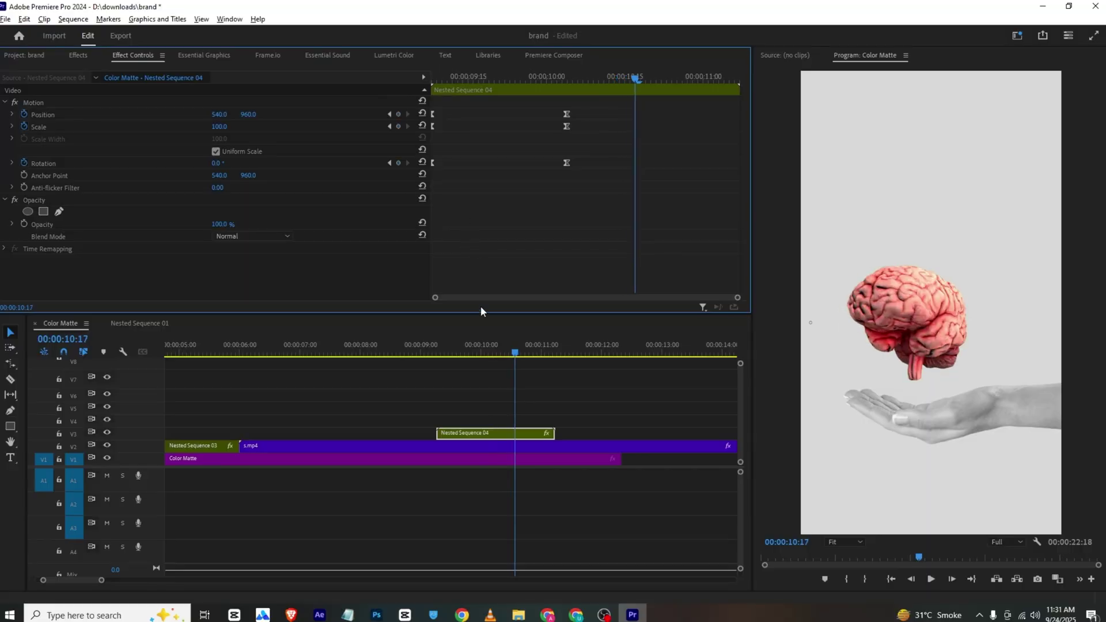
Check the scene's exit in VLC, return to Premiere Pro and keyframe the nest off-frame right at 00:00:10:14 with Position 1541, 960
left_click(498, 615)
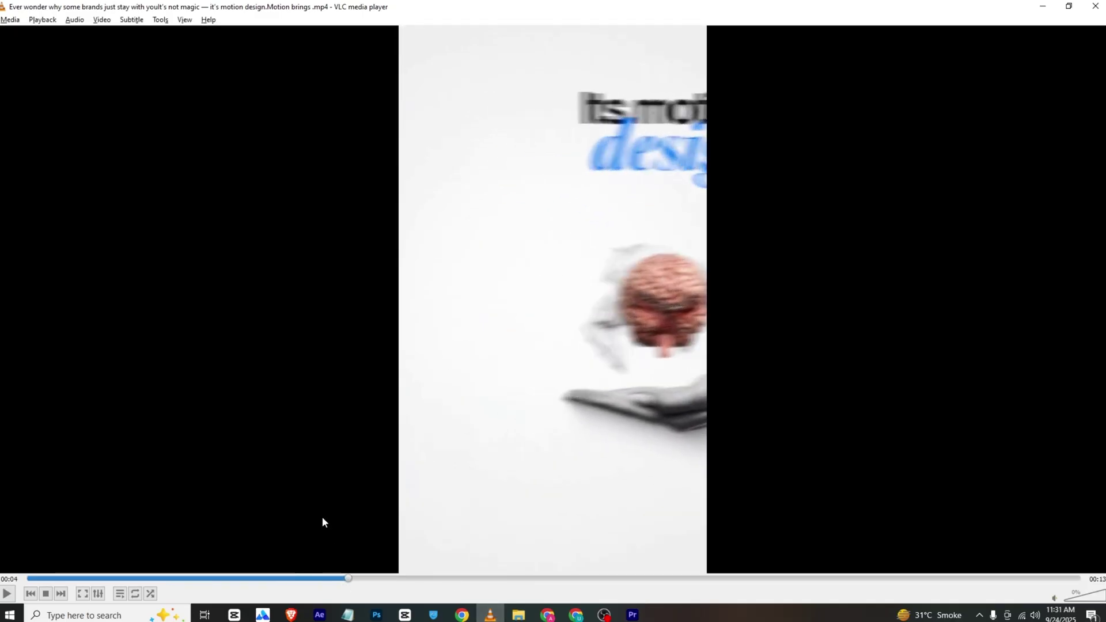
key("alt+Tab")
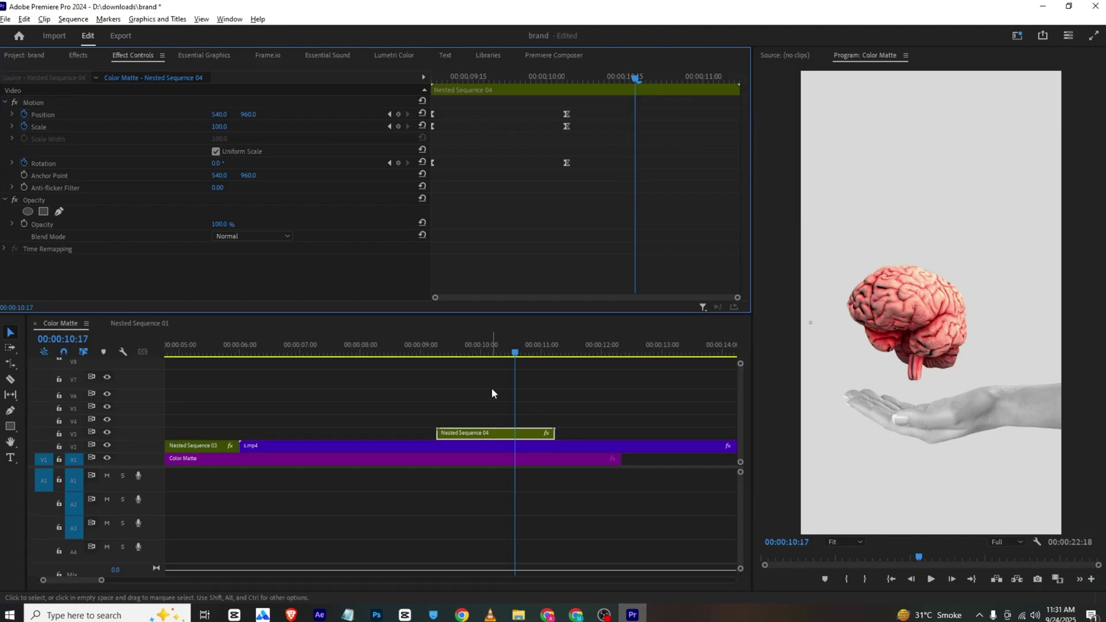
left_click_drag(466, 78, 389, 74)
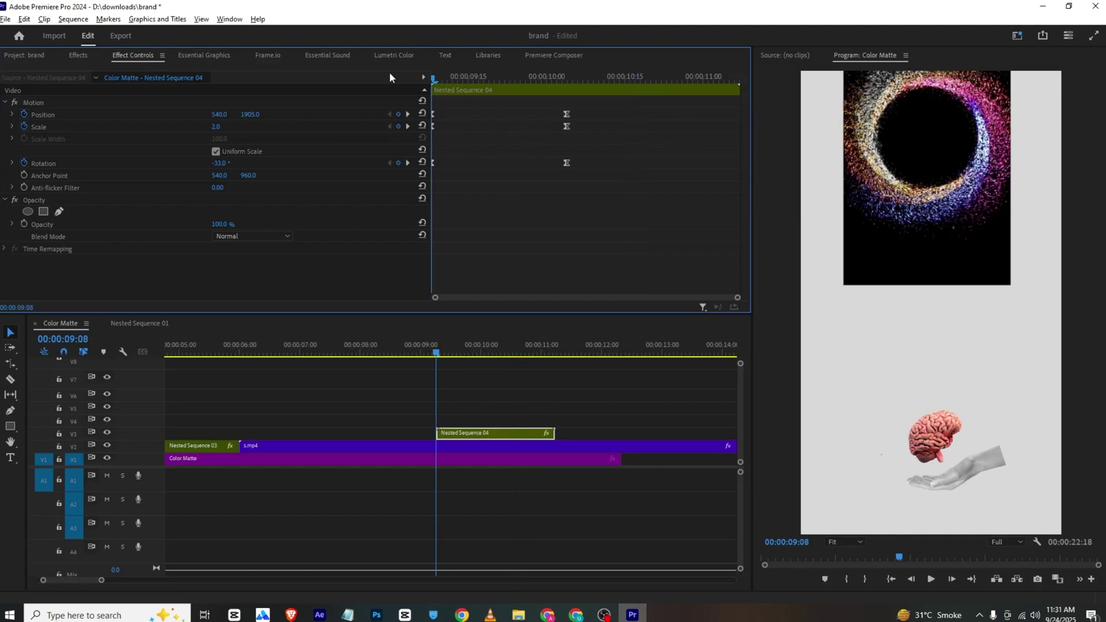
key("space")
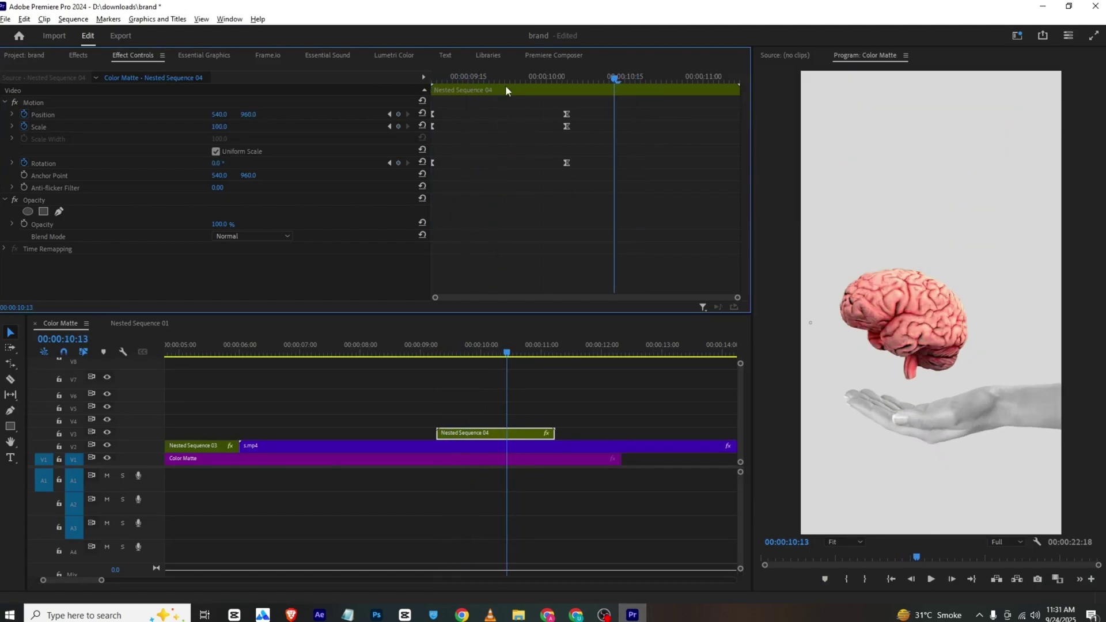
left_click_drag(574, 77, 619, 84)
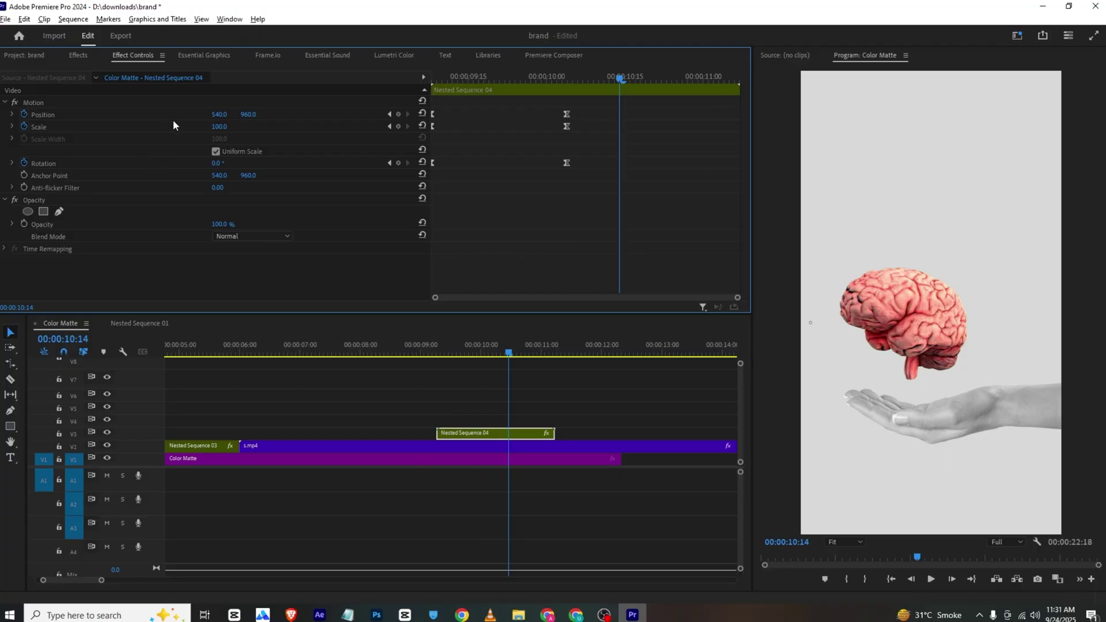
left_click_drag(810, 323, 1045, 322)
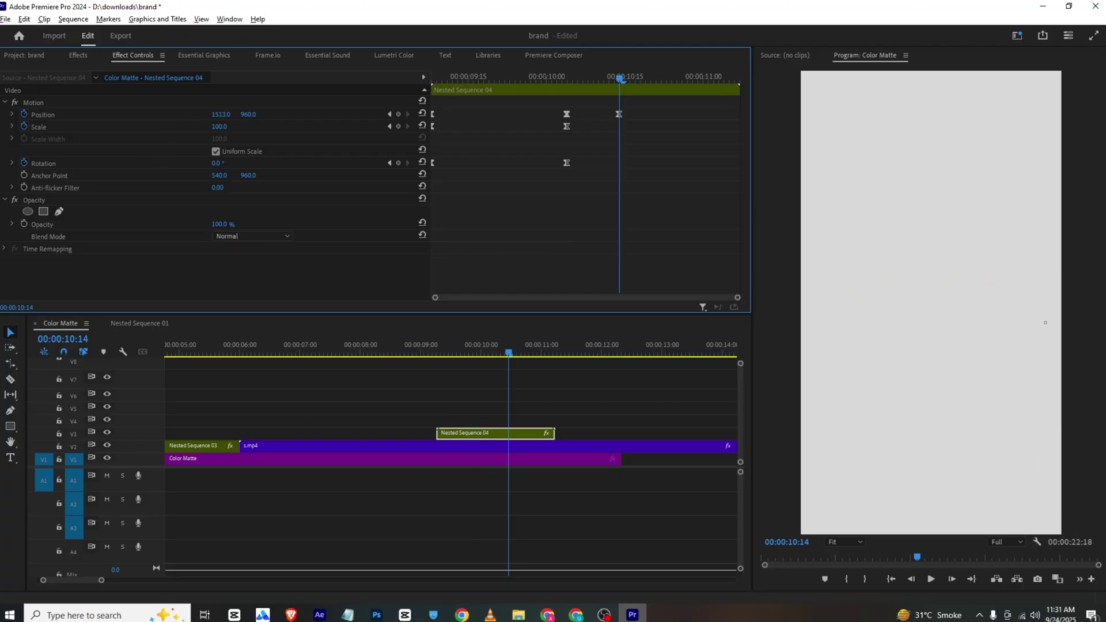
key("shift+k")
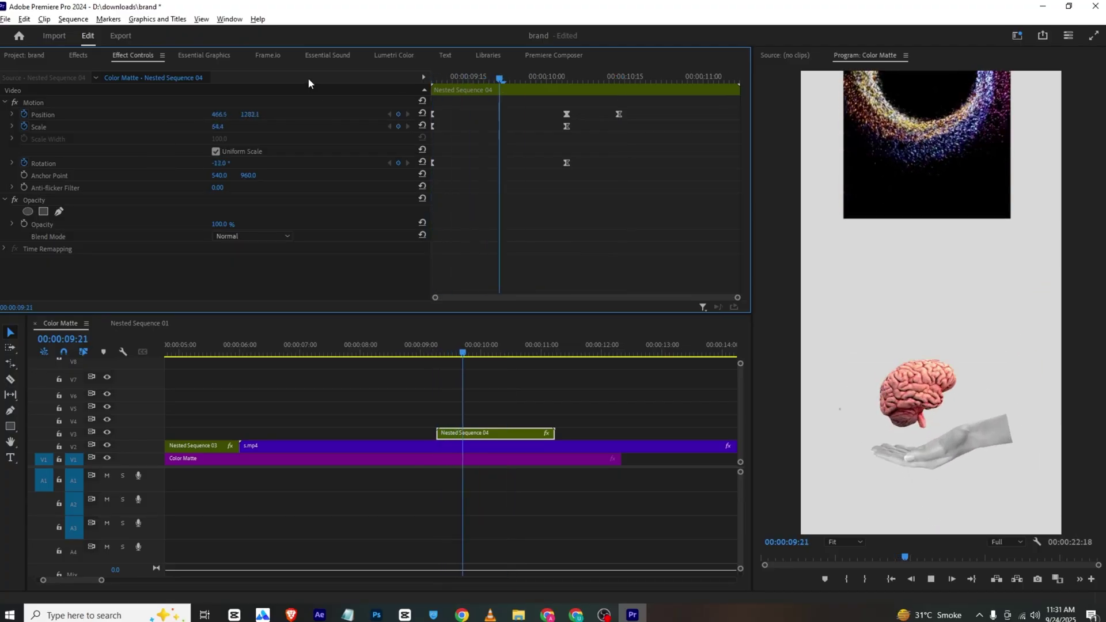
key("space")
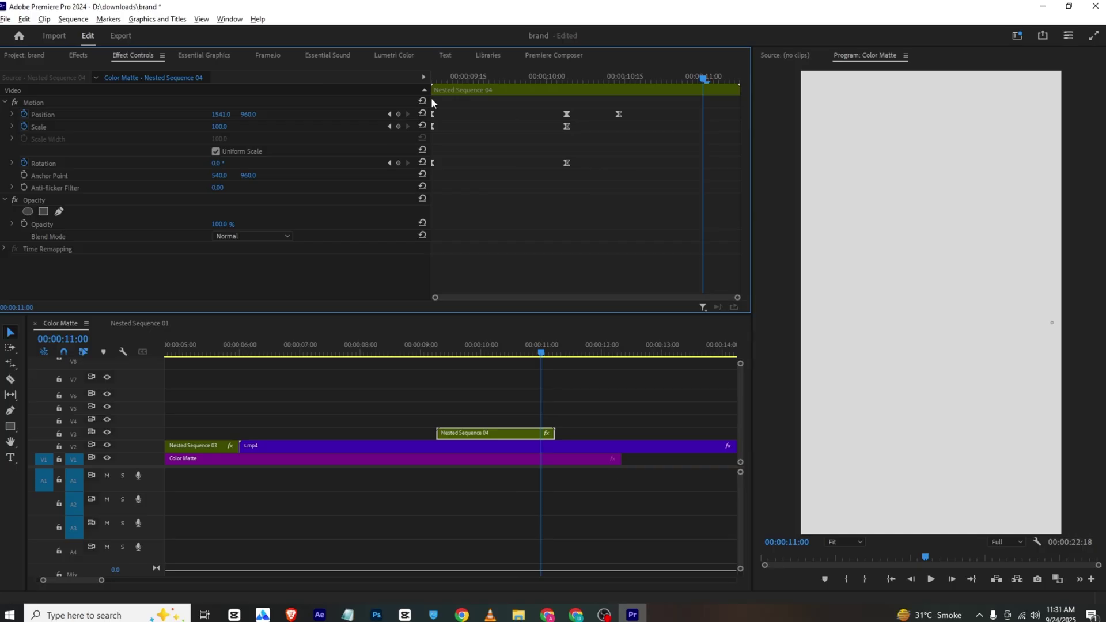
Move the nest's exit Position keyframe to about 00:00:11:01 and reapply eased temporal interpolation to the nest's keyframes
left_click_drag(619, 115, 708, 114)
key("shift+k")
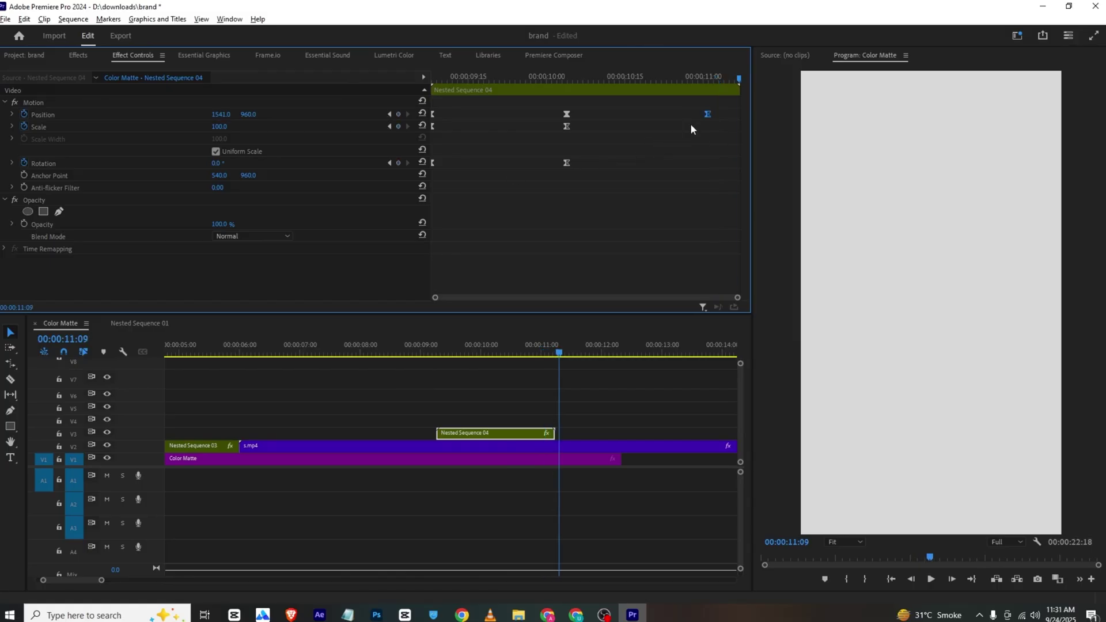
left_click_drag(724, 109, 276, 187)
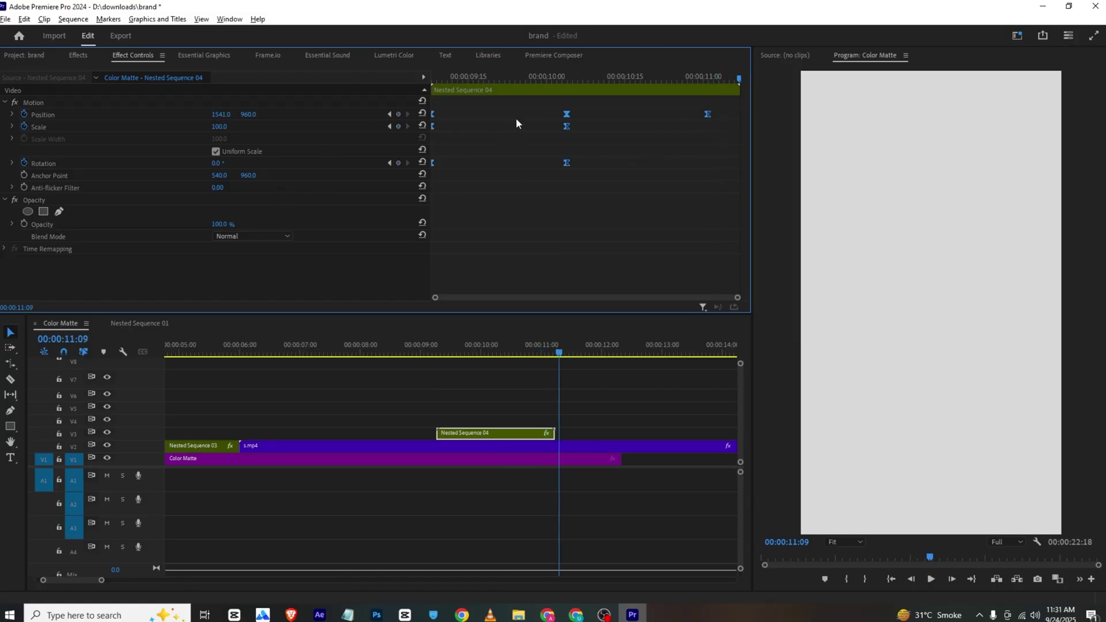
right_click(566, 116)
mouse_move(633, 209)
left_click(714, 276)
left_click_drag(479, 77, 292, 286)
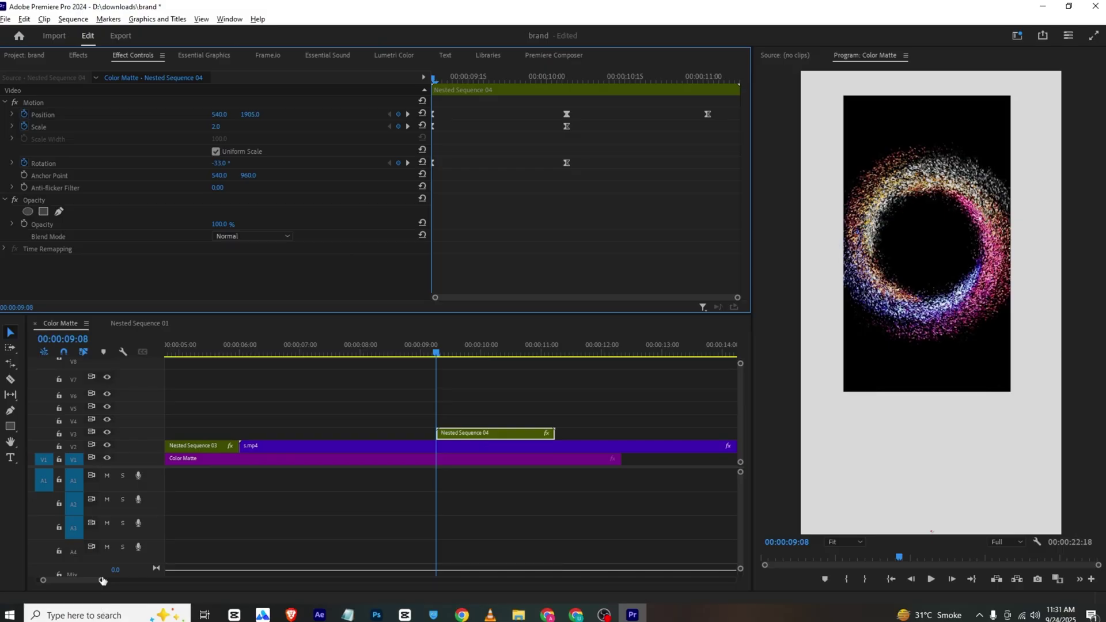
Play the whole sequence from 00:00:00:00 to review the edit, and save the project
left_click_drag(103, 581, 283, 580)
left_click(184, 352)
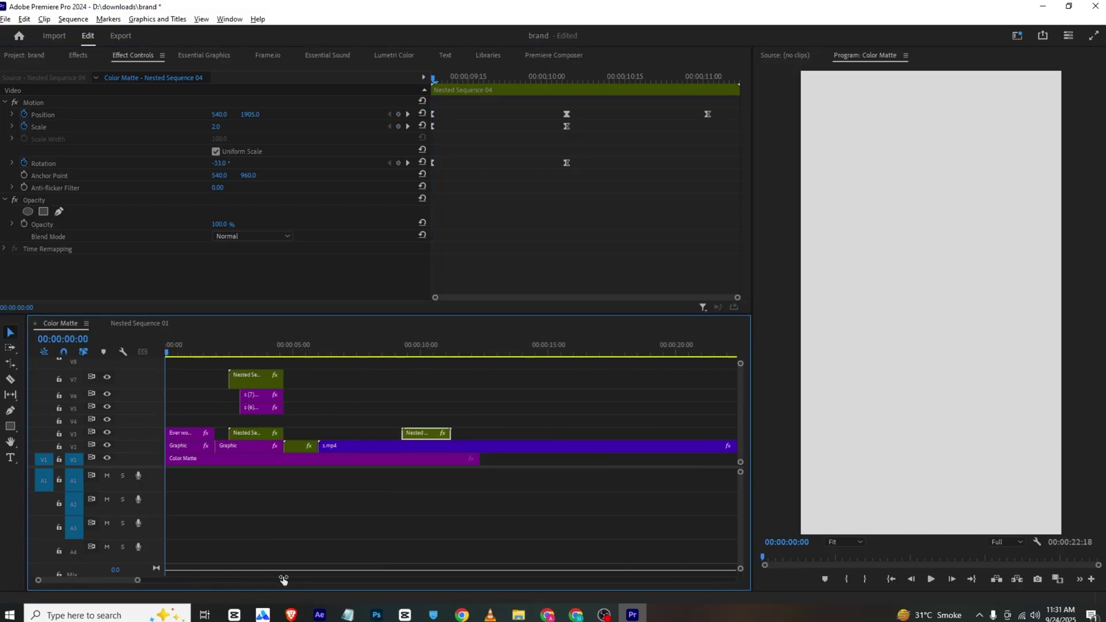
key("space")
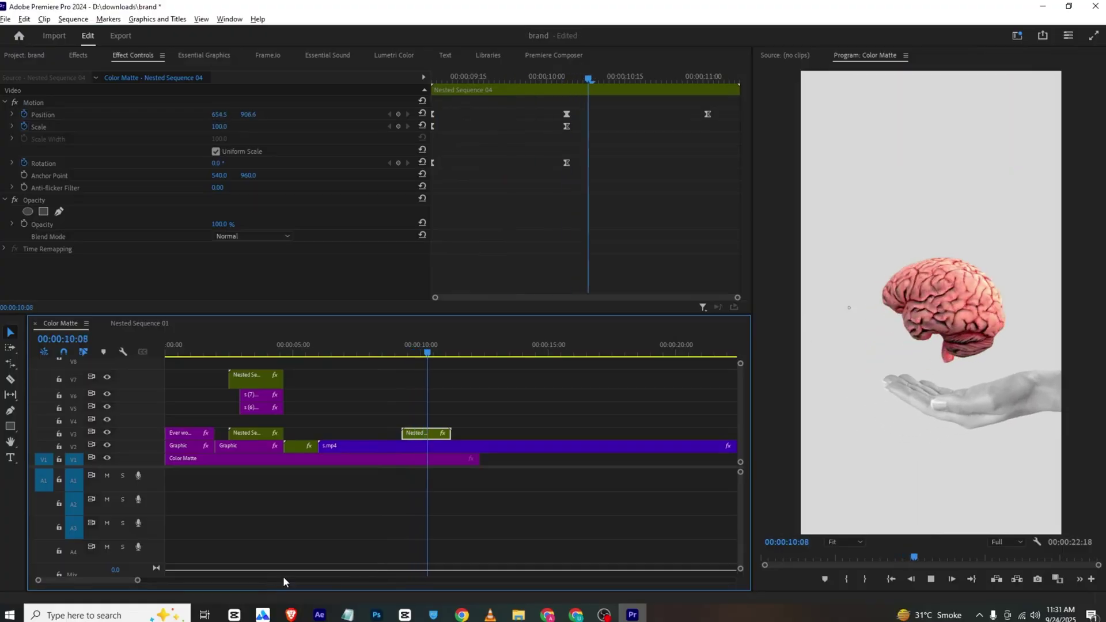
key("ctrl+s")
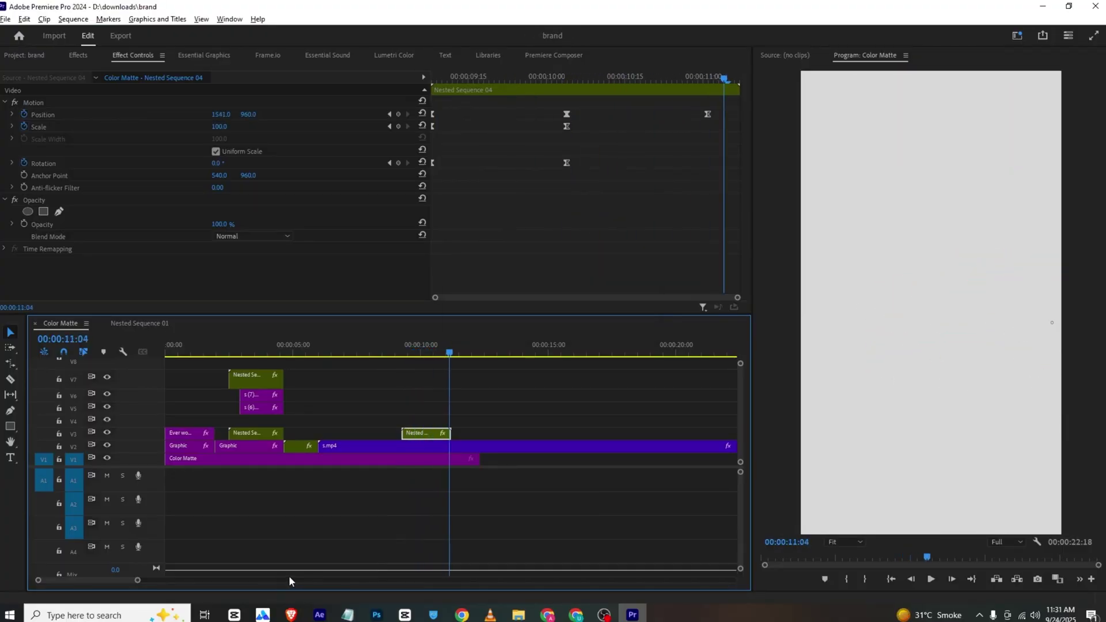